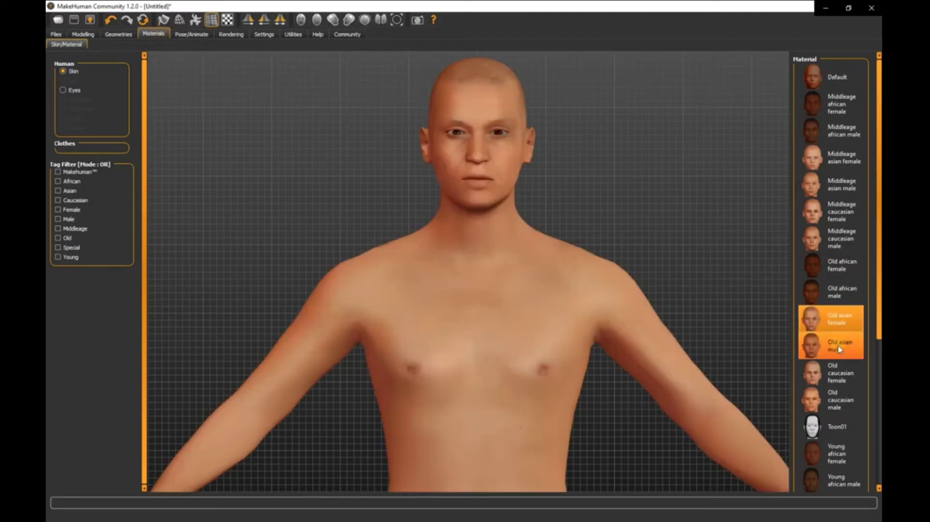
Apply the Old asian male skin, then pick the 53-bone Game engine rig under the Game filter
{"action": "left_click", "coordinate": [840, 350]}
{"action": "left_click_drag", "start_coordinate": [559, 170], "coordinate": [579, 170]}
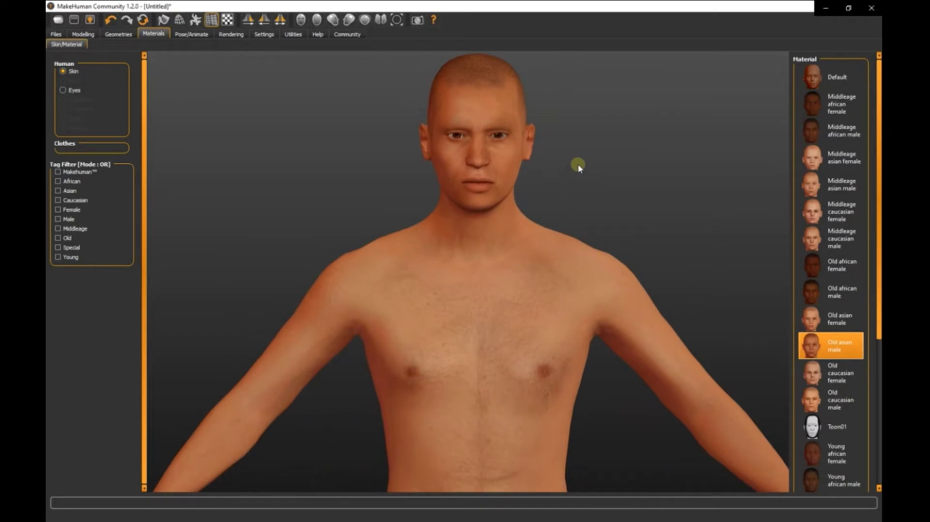
{"action": "left_click", "coordinate": [189, 34]}
{"action": "left_click", "coordinate": [58, 104]}
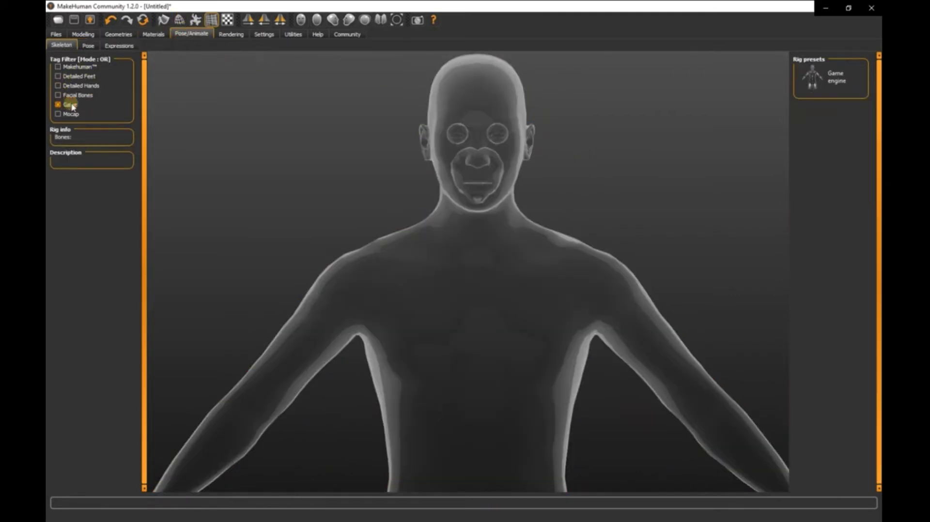
{"action": "left_click", "coordinate": [854, 86]}
{"action": "scroll", "coordinate": [598, 205], "scroll_direction": "up", "scroll_amount": 5}
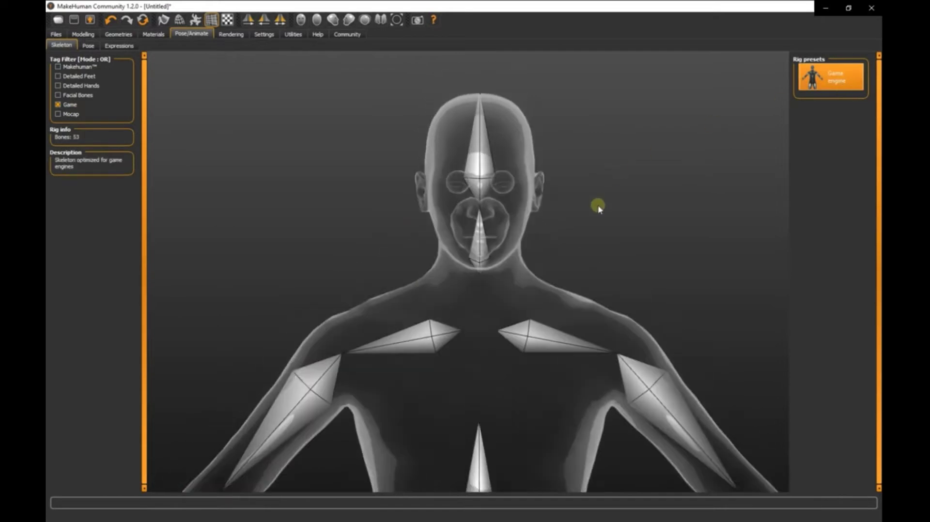
{"action": "scroll", "coordinate": [598, 205], "scroll_direction": "up", "scroll_amount": 5}
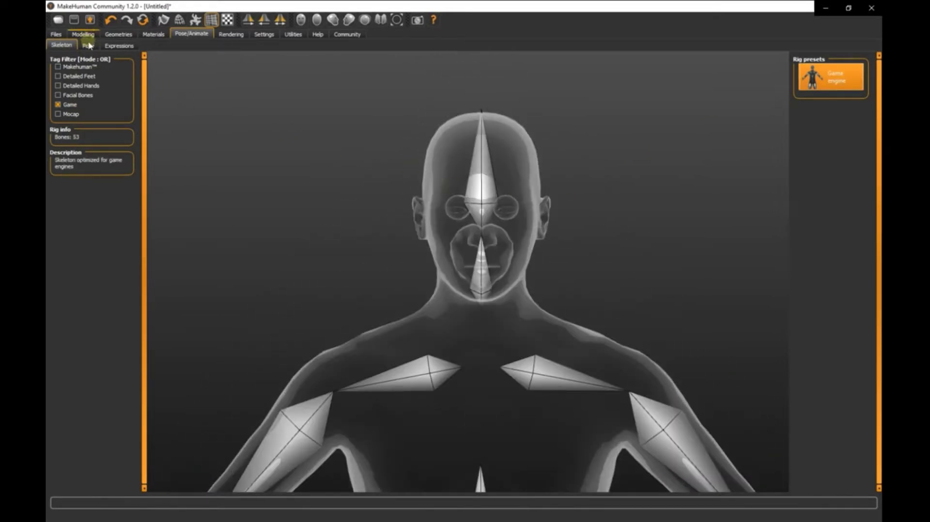
Pick Tpose from the end of the ready-made pose list
{"action": "left_click", "coordinate": [88, 45]}
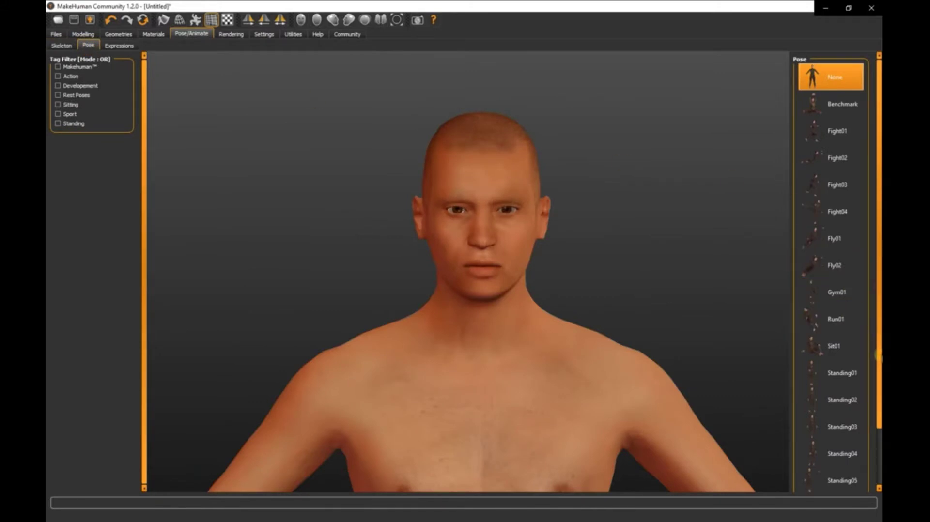
{"action": "scroll", "coordinate": [857, 421], "scroll_direction": "down", "scroll_amount": 3}
{"action": "left_click", "coordinate": [830, 468]}
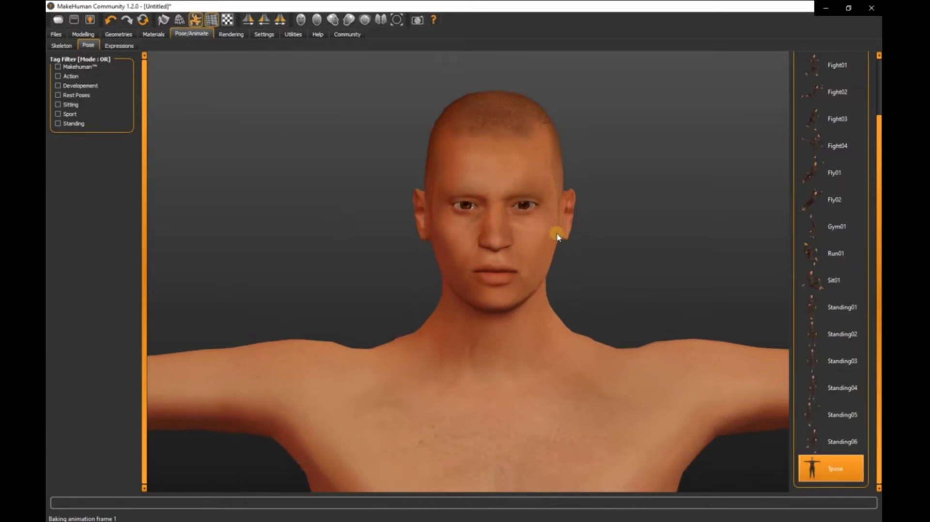
{"action": "scroll", "coordinate": [550, 233], "scroll_direction": "down", "scroll_amount": 3}
{"action": "scroll", "coordinate": [540, 234], "scroll_direction": "up", "scroll_amount": 5}
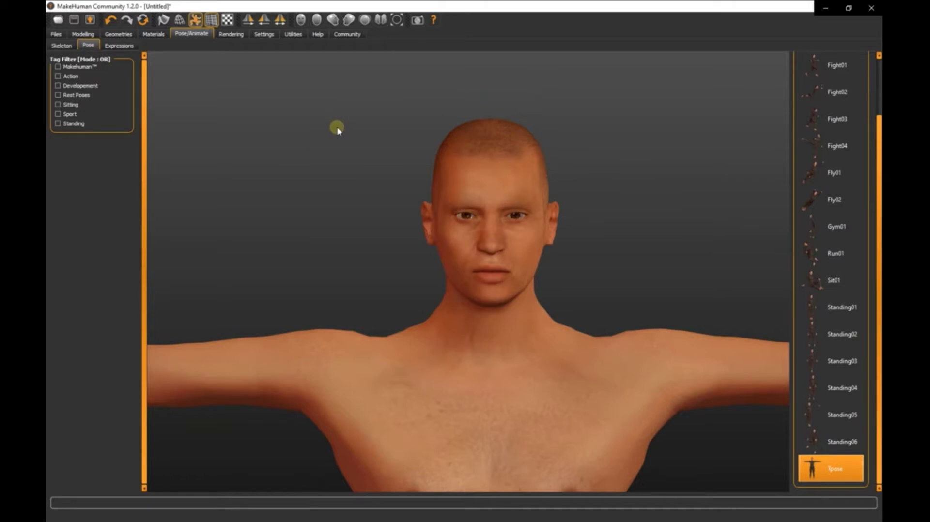
Export as MakeHuman Exchange, replacing bILLY.mhx2 in mAKEcLOTHES, then save the model as BILLY.mhm
{"action": "left_click", "coordinate": [55, 35]}
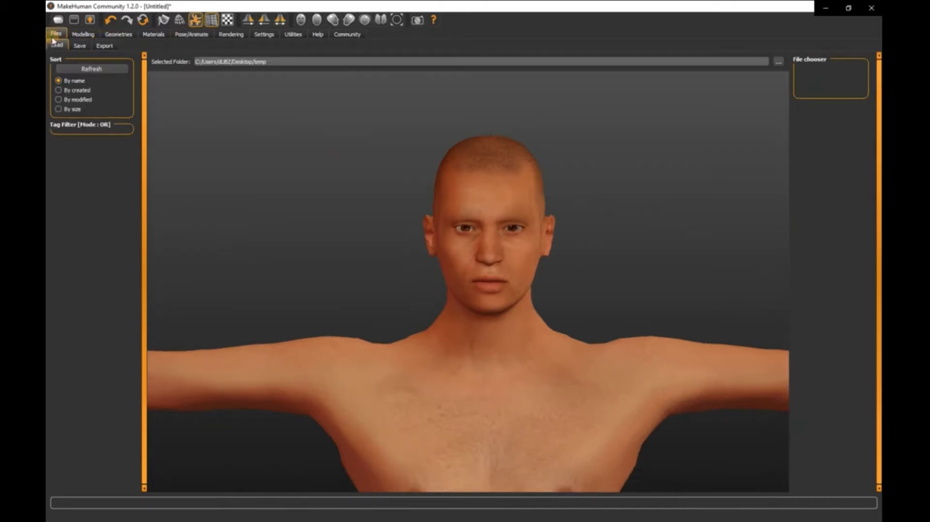
{"action": "left_click", "coordinate": [103, 45]}
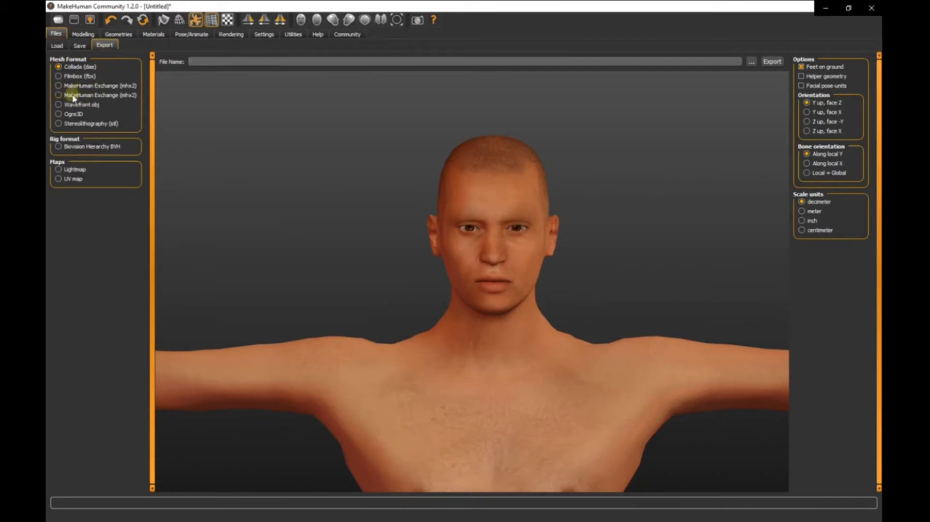
{"action": "left_click", "coordinate": [68, 95]}
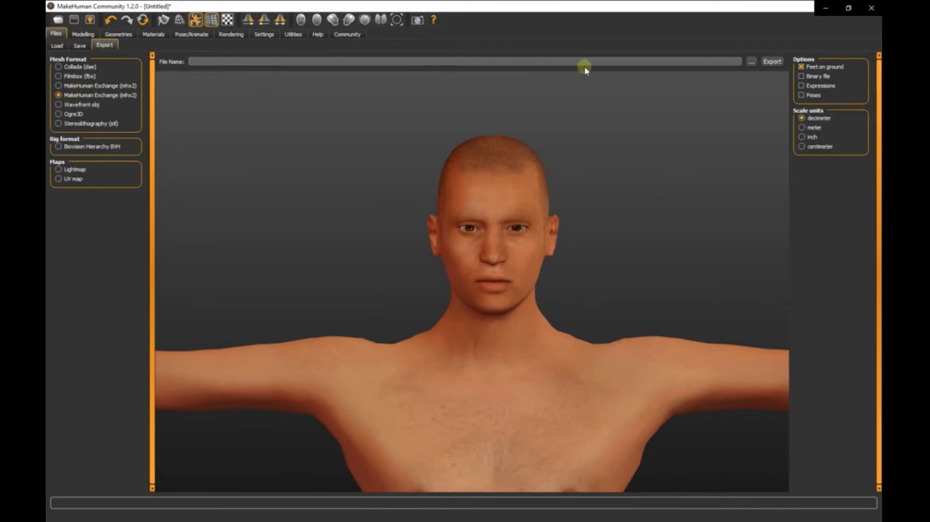
{"action": "left_click", "coordinate": [751, 62]}
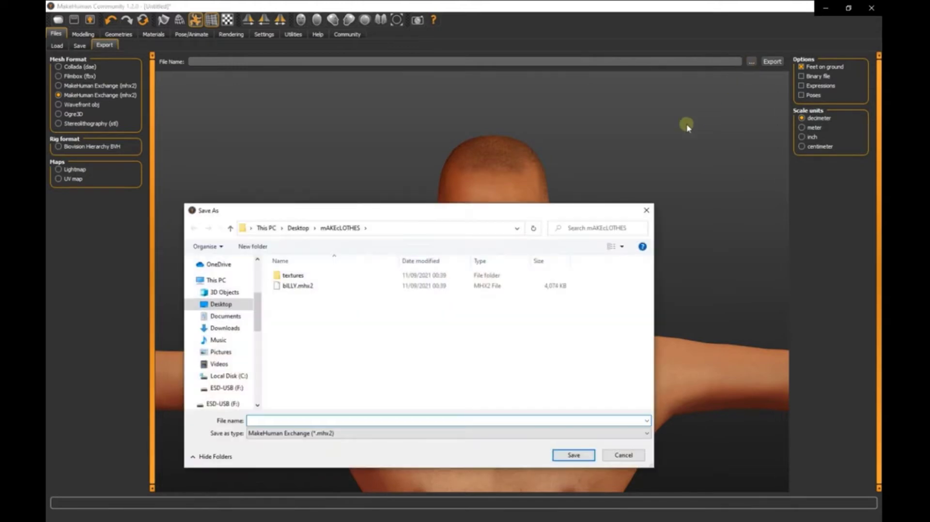
{"action": "left_click", "coordinate": [292, 287]}
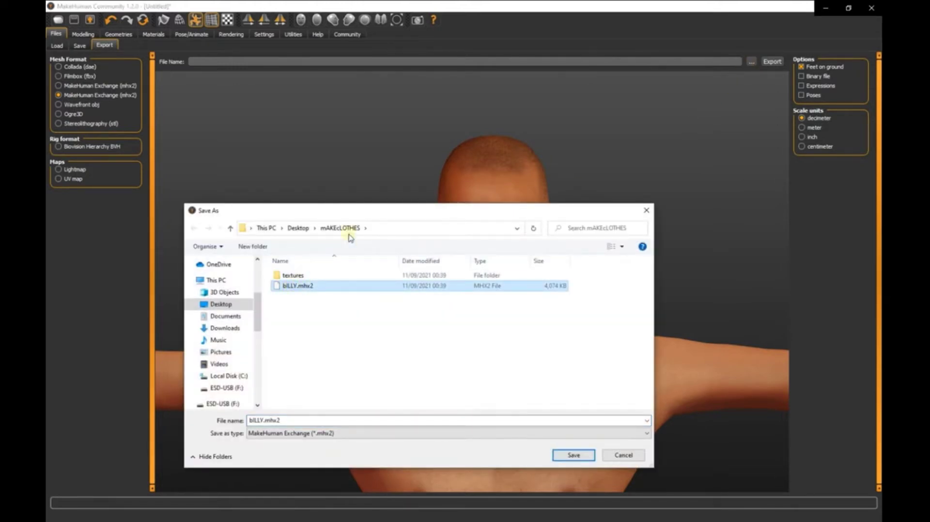
{"action": "double_click", "coordinate": [320, 287]}
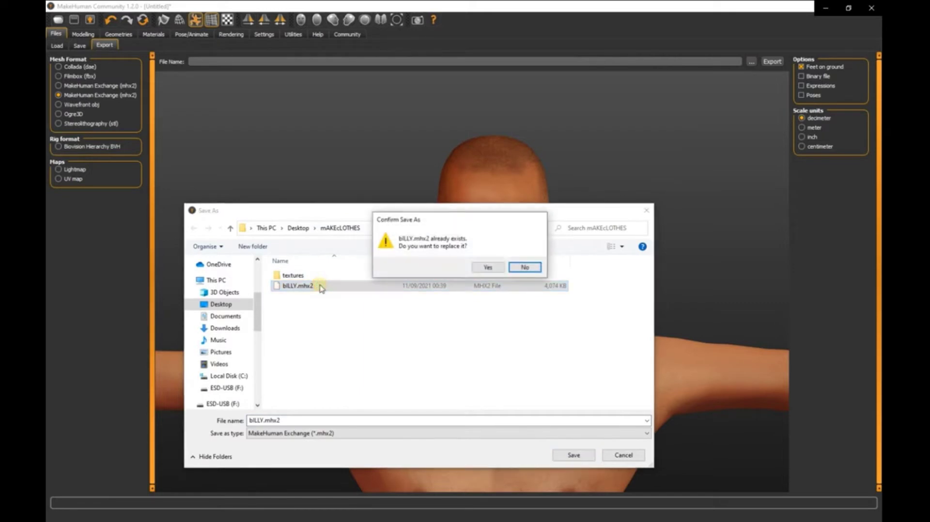
{"action": "left_click", "coordinate": [488, 267]}
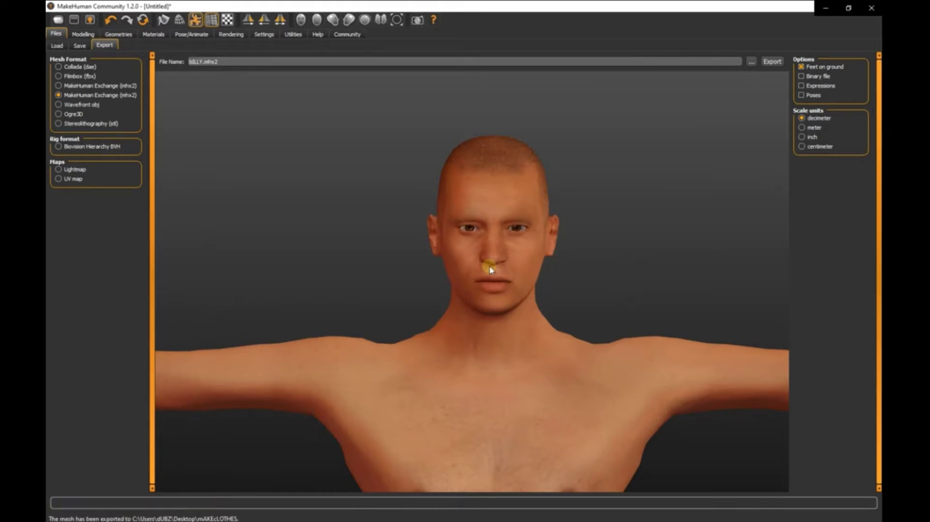
{"action": "left_click", "coordinate": [80, 45]}
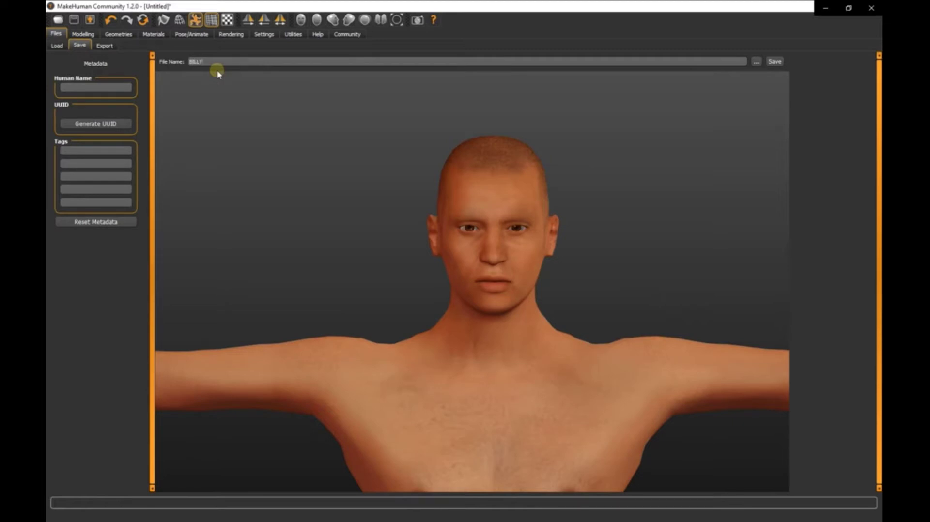
{"action": "left_click", "coordinate": [775, 62]}
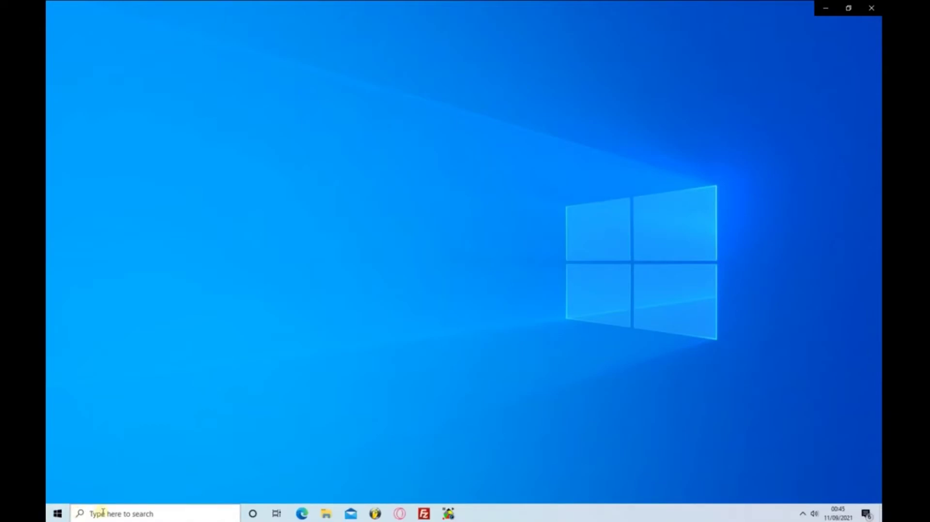
Search the taskbar for 'BLENDER 2.79' and start it
{"action": "left_click", "coordinate": [103, 513]}
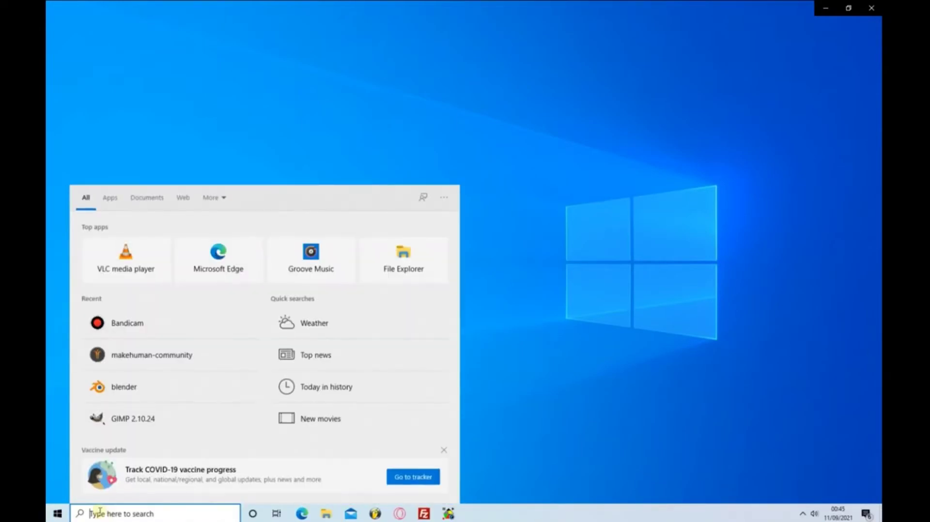
{"action": "type", "text": "BLENDE"}
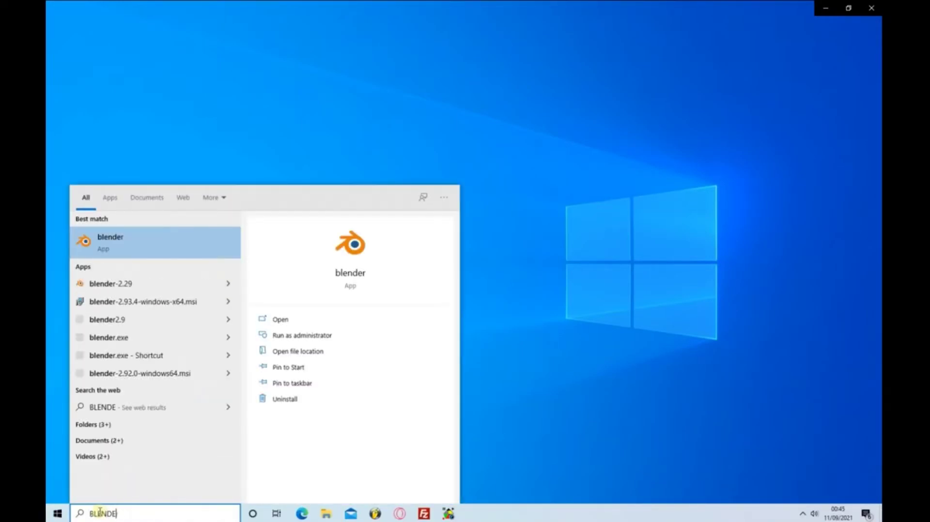
{"action": "type", "text": "R 2.79"}
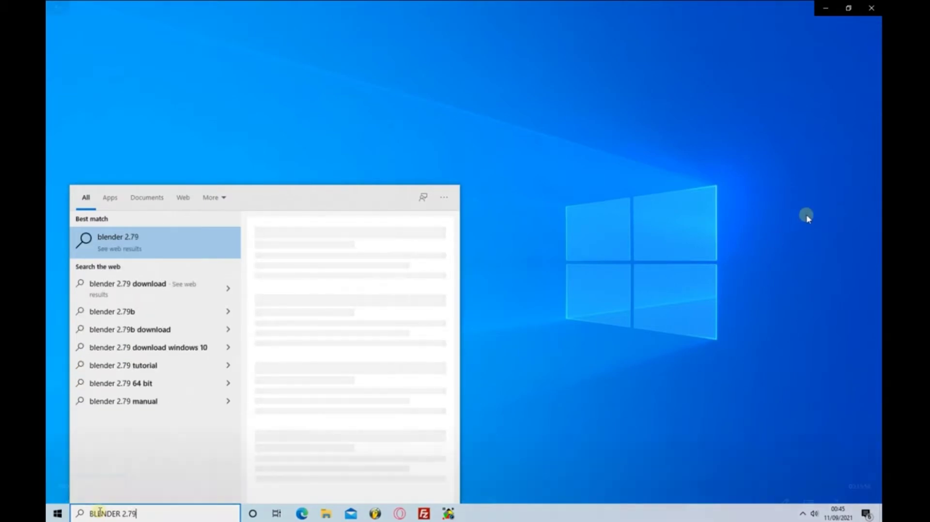
{"action": "key", "text": "Return"}
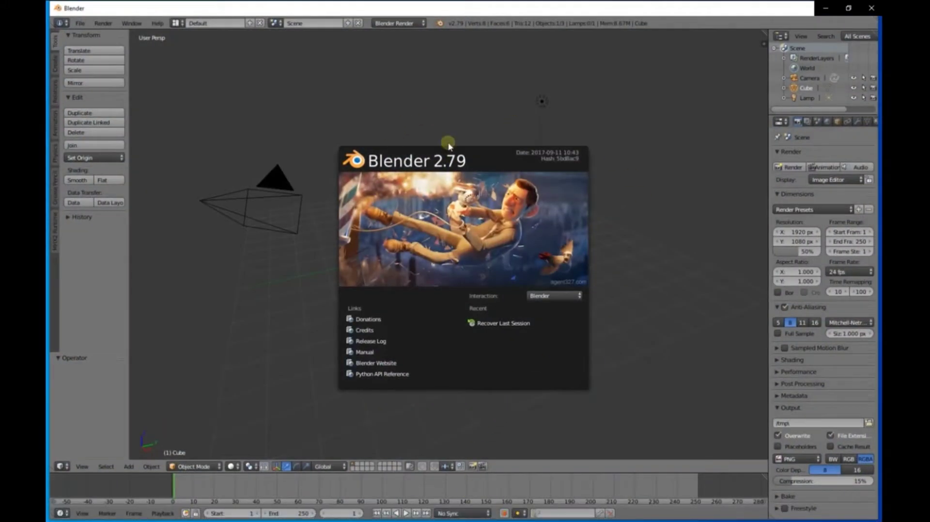
Dismiss the splash and delete the default camera, cube and lamp
{"action": "left_click", "coordinate": [399, 107]}
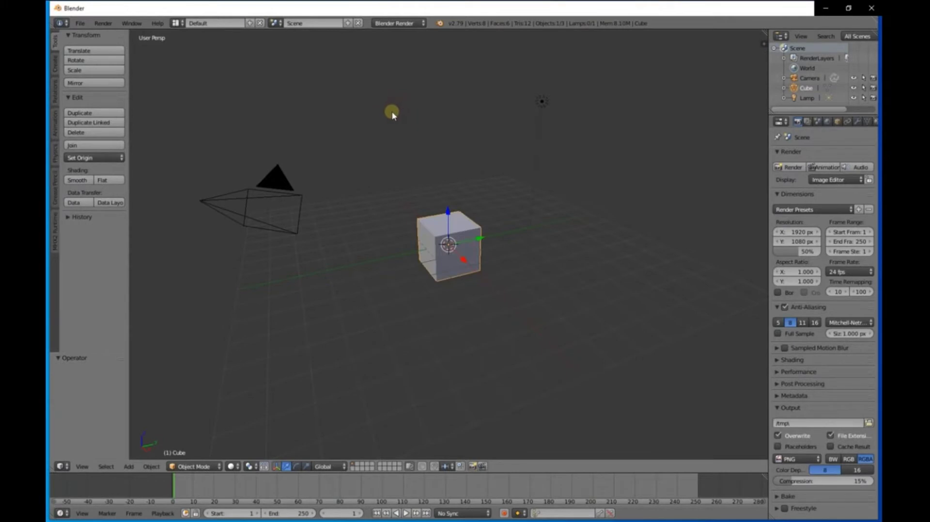
{"action": "key", "text": "a"}
{"action": "key", "text": "a"}
{"action": "key", "text": "x"}
{"action": "left_click", "coordinate": [389, 116]}
Show the MHX2 Runtime tab and enable the MHX2 add-on in User Preferences
{"action": "left_click", "coordinate": [55, 72]}
{"action": "left_click", "coordinate": [56, 247]}
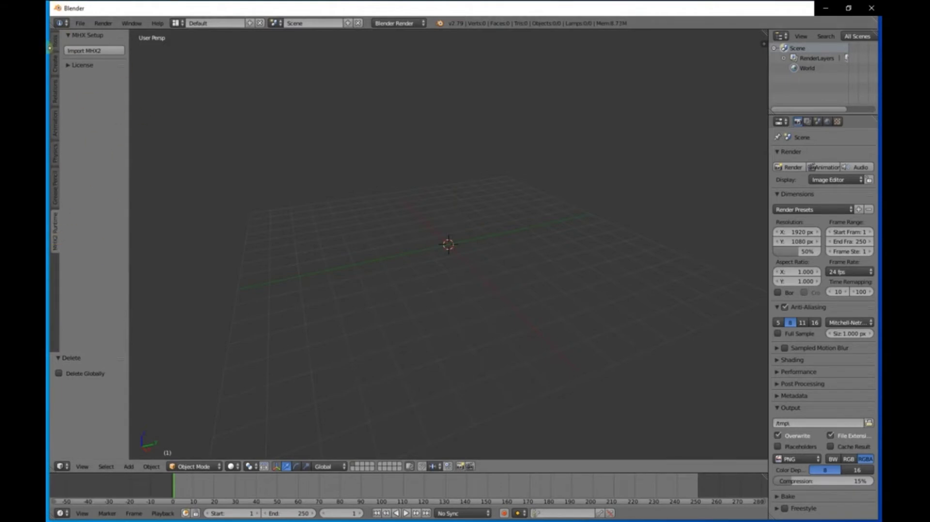
{"action": "left_click", "coordinate": [90, 23]}
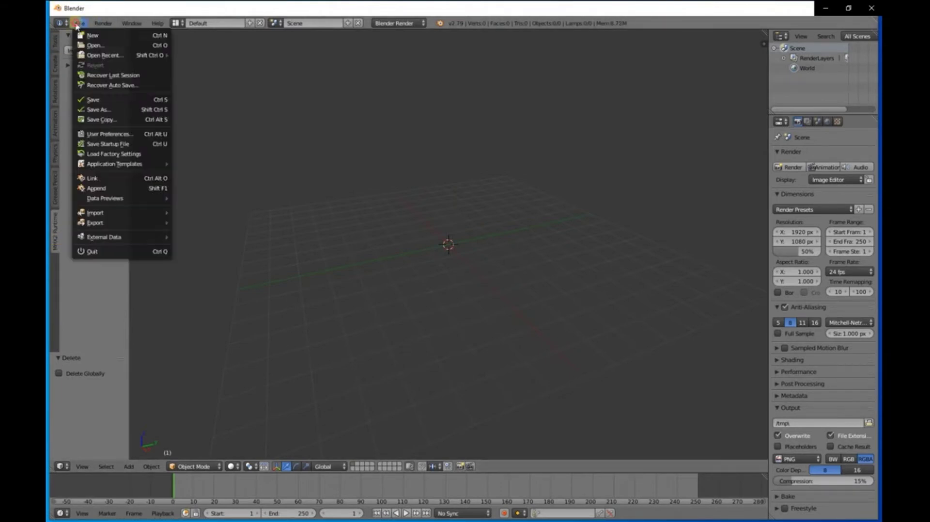
{"action": "left_click", "coordinate": [96, 137]}
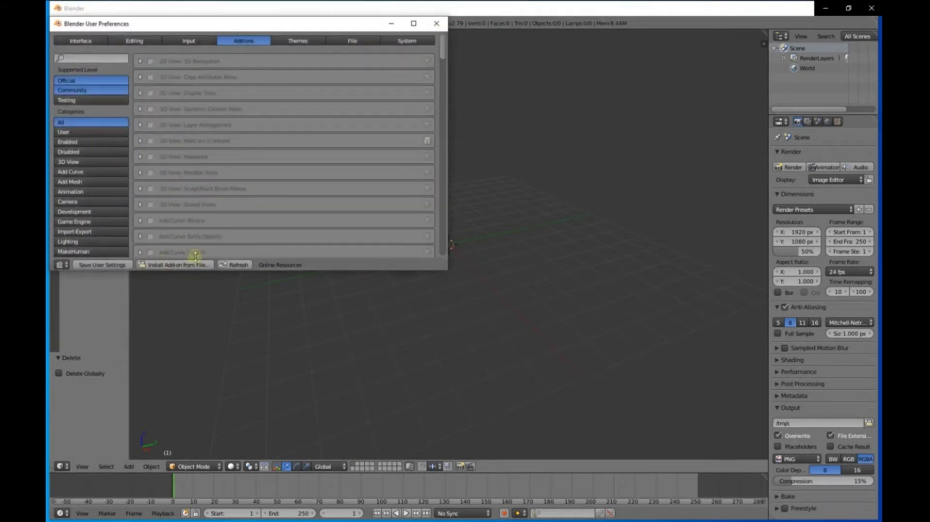
{"action": "left_click_drag", "start_coordinate": [441, 52], "coordinate": [438, 159]}
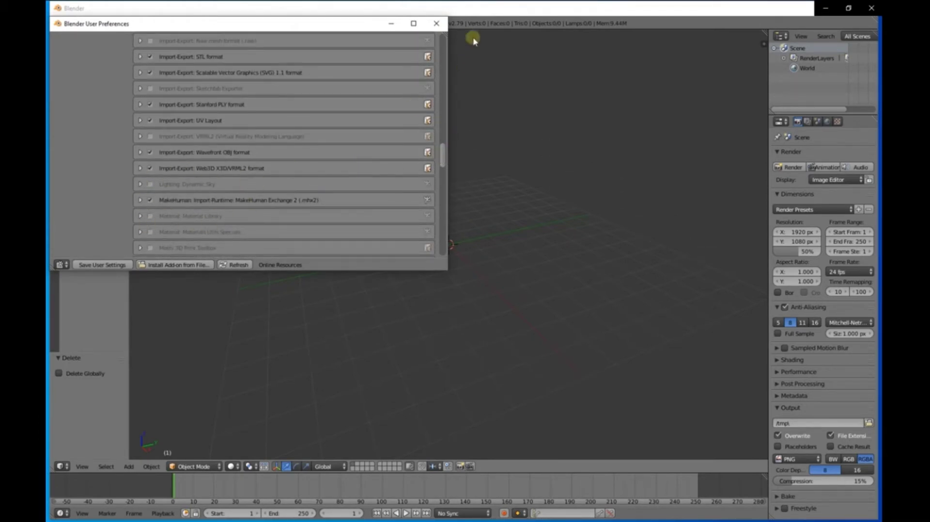
{"action": "left_click", "coordinate": [437, 23]}
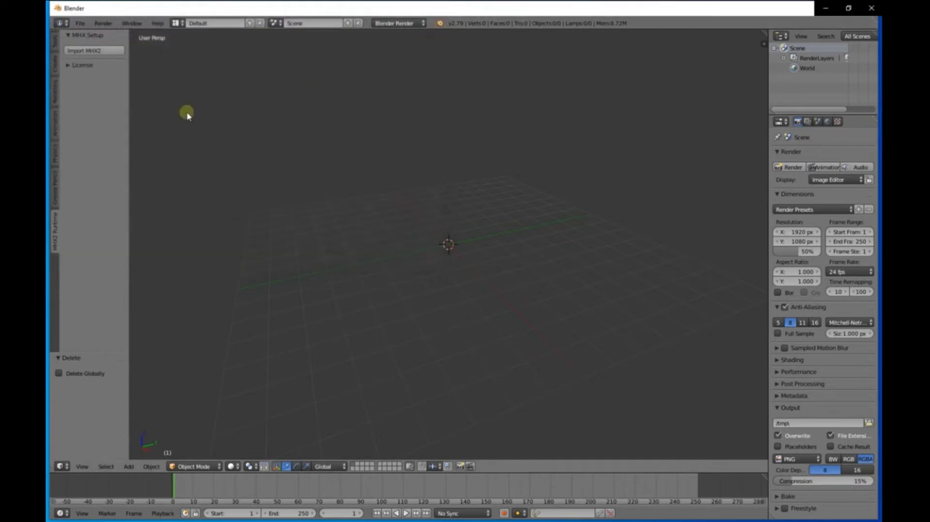
Import bILLY.mhx2 from the mAKEcLOTHES folder into the scene
{"action": "left_click", "coordinate": [80, 52]}
{"action": "left_click", "coordinate": [100, 197]}
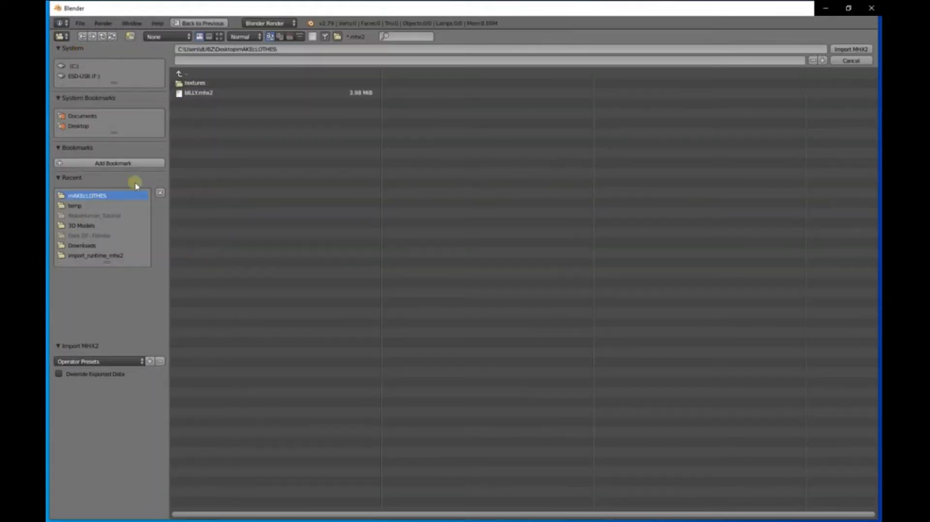
{"action": "double_click", "coordinate": [211, 92]}
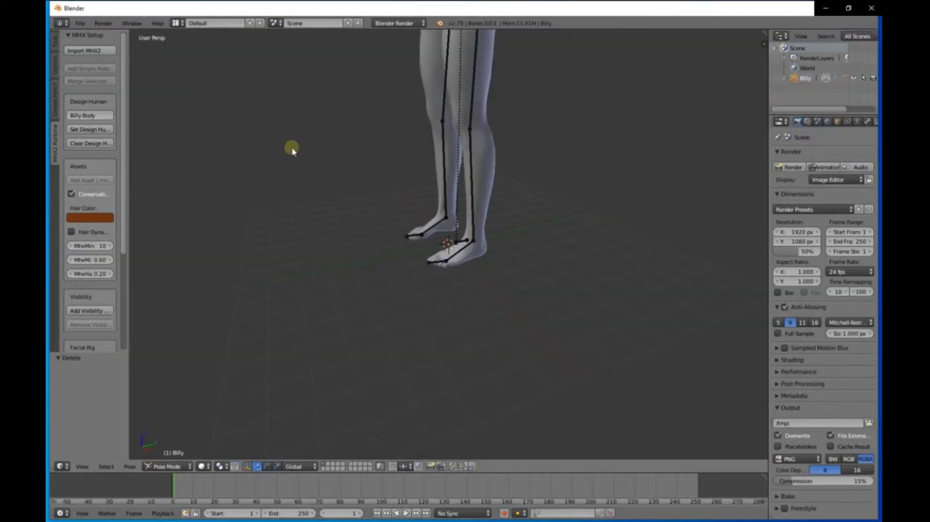
{"action": "middle_click_drag", "start_coordinate": [296, 148], "coordinate": [437, 342]}
{"action": "scroll", "coordinate": [437, 342], "scroll_direction": "down", "scroll_amount": 4}
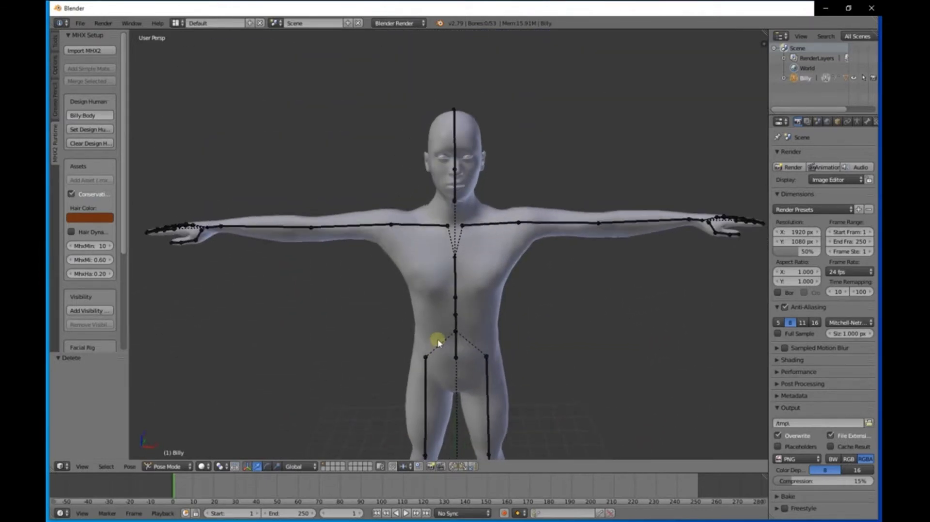
Switch the rig to Object Mode, select all, and show the File > Export formats
{"action": "left_click", "coordinate": [189, 467]}
{"action": "left_click", "coordinate": [186, 455]}
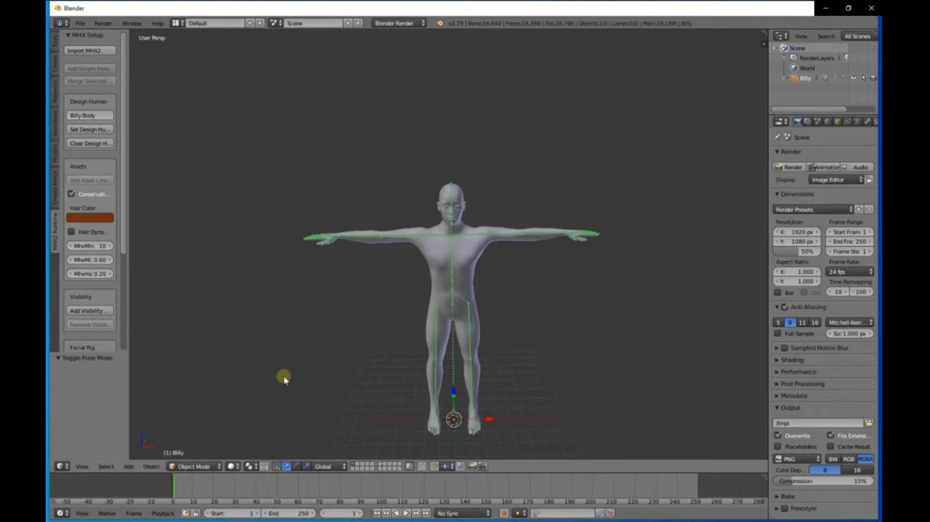
{"action": "key", "text": "a"}
{"action": "key", "text": "a"}
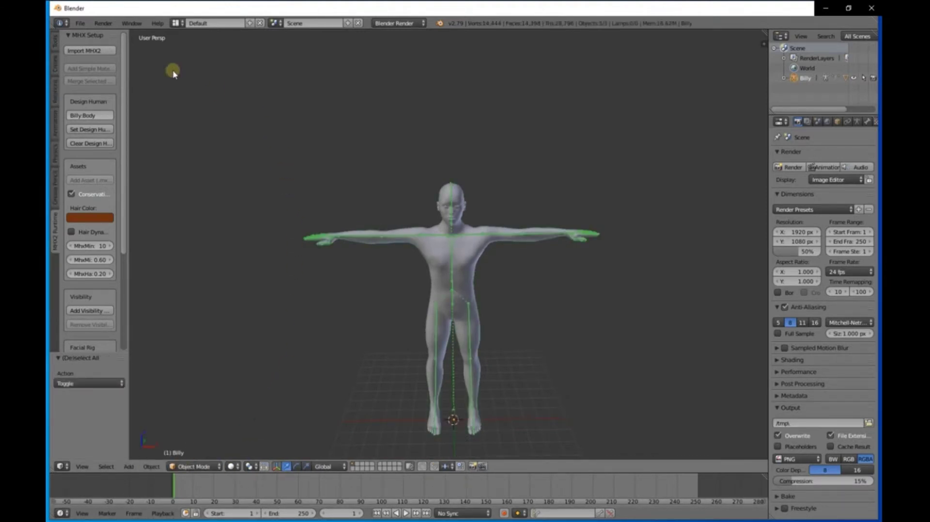
{"action": "left_click", "coordinate": [80, 23]}
{"action": "mouse_move", "coordinate": [108, 223]}
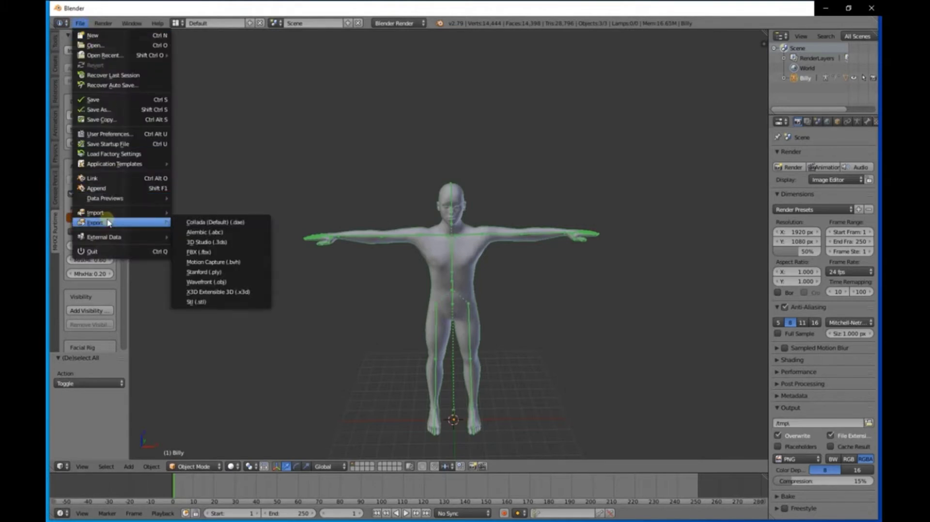
Target bILLY-02.fbx in mAKEcLOTHES as FBX, limited to Selected Objects
{"action": "left_click", "coordinate": [232, 254]}
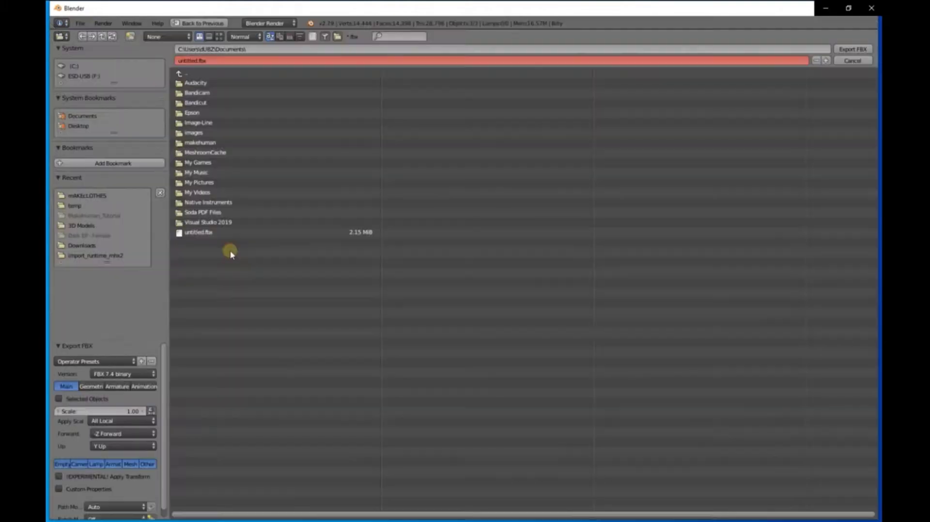
{"action": "left_click", "coordinate": [100, 195]}
{"action": "left_click", "coordinate": [201, 103]}
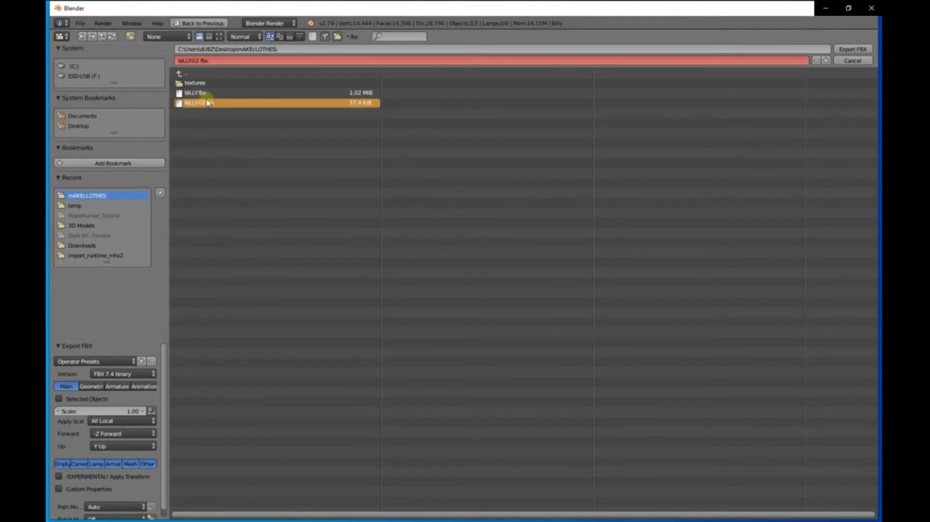
{"action": "scroll", "coordinate": [73, 359], "scroll_direction": "down", "scroll_amount": 1}
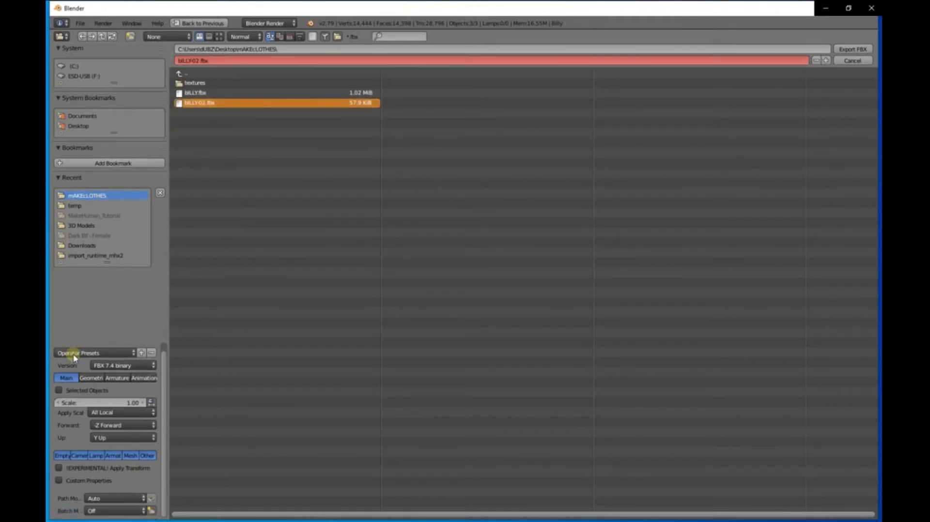
{"action": "left_click", "coordinate": [65, 390]}
Turn off Apply Modifiers, review Armature and Animation options, and write the FBX
{"action": "left_click", "coordinate": [91, 379]}
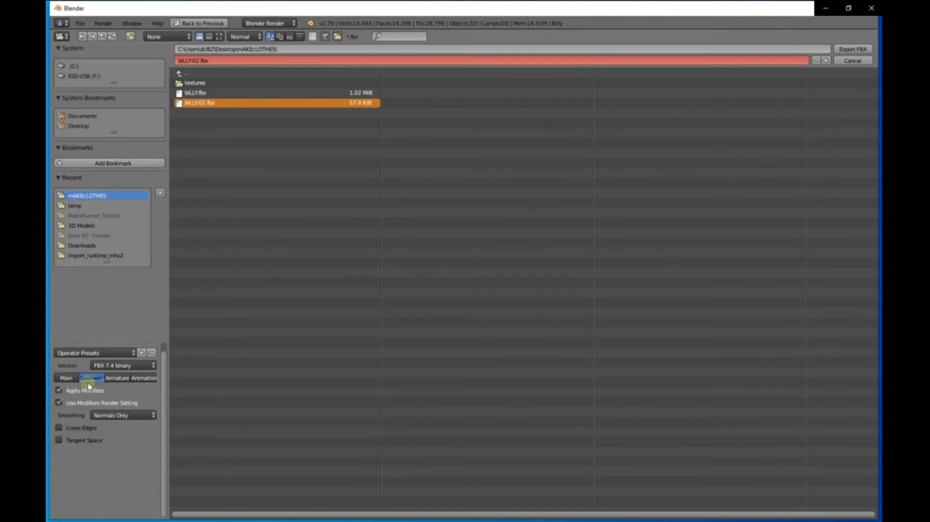
{"action": "left_click", "coordinate": [60, 390]}
{"action": "left_click", "coordinate": [117, 378]}
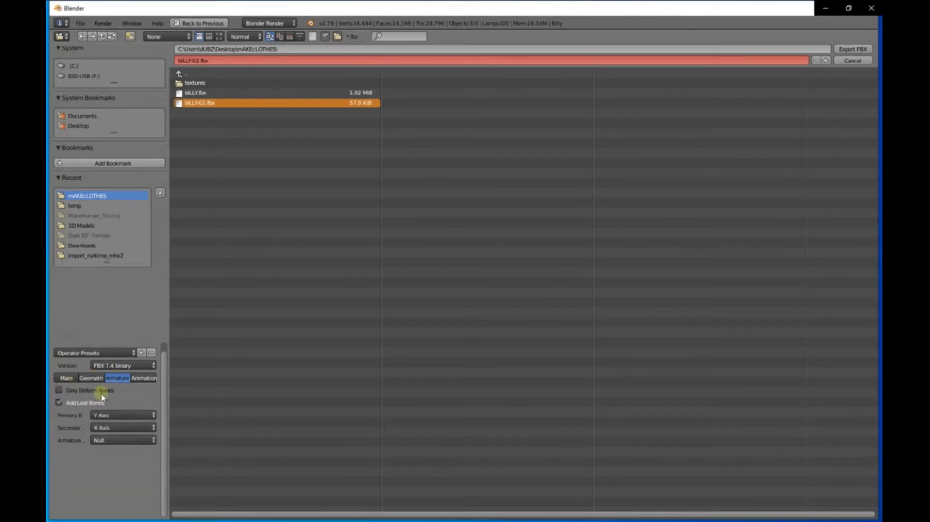
{"action": "left_click", "coordinate": [135, 379]}
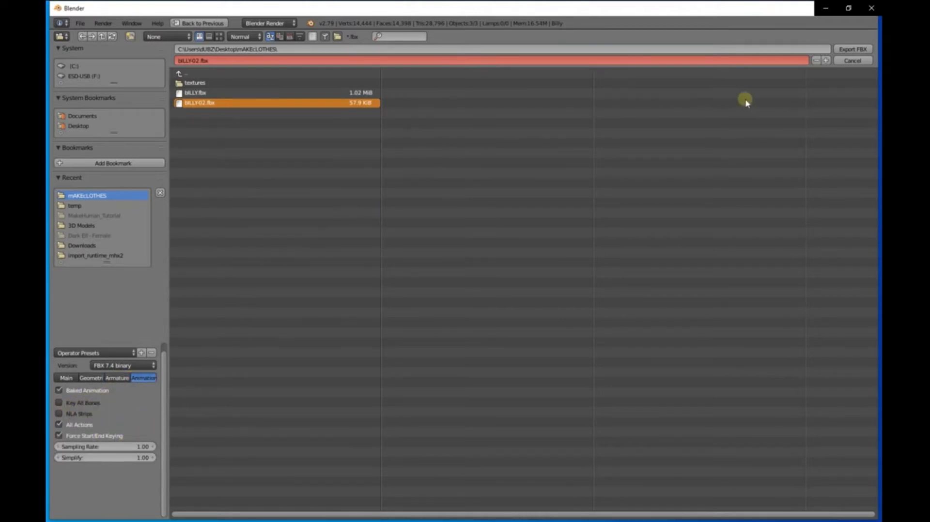
{"action": "left_click", "coordinate": [850, 50]}
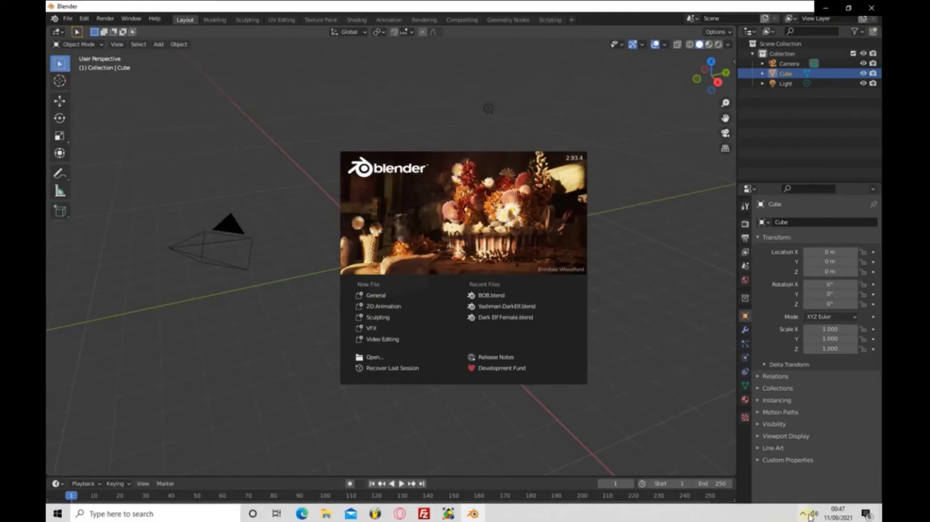
Dismiss the Blender 2.93 splash and delete the default camera, cube and light
{"action": "left_click", "coordinate": [812, 515]}
{"action": "left_click", "coordinate": [803, 514]}
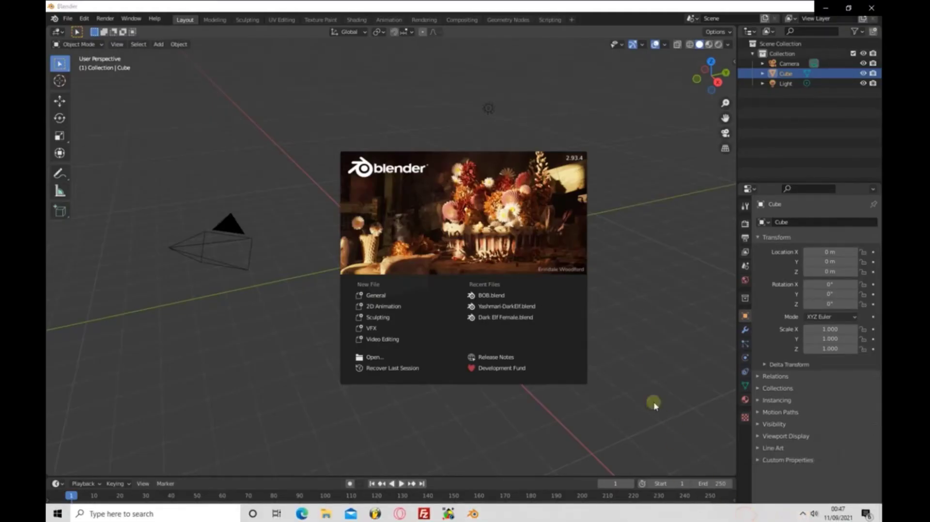
{"action": "left_click", "coordinate": [671, 328]}
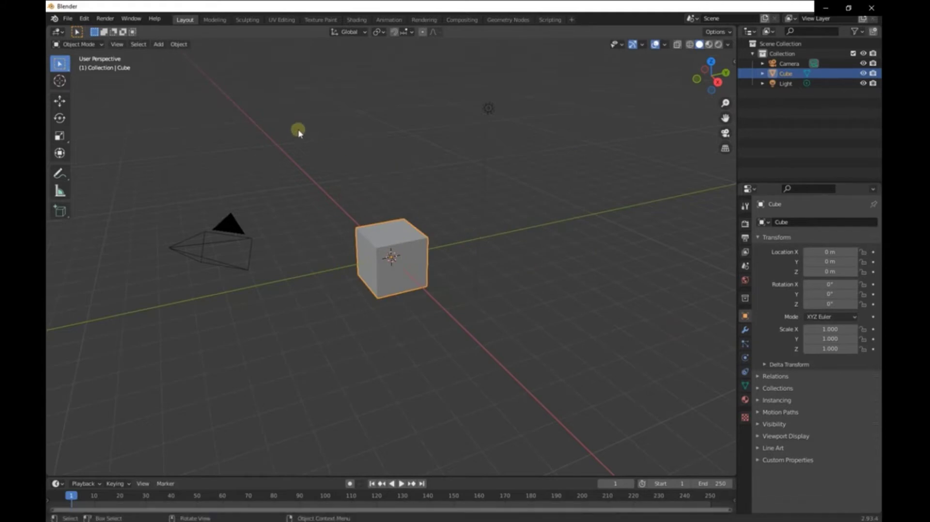
{"action": "key", "text": "a"}
{"action": "key", "text": "Delete"}
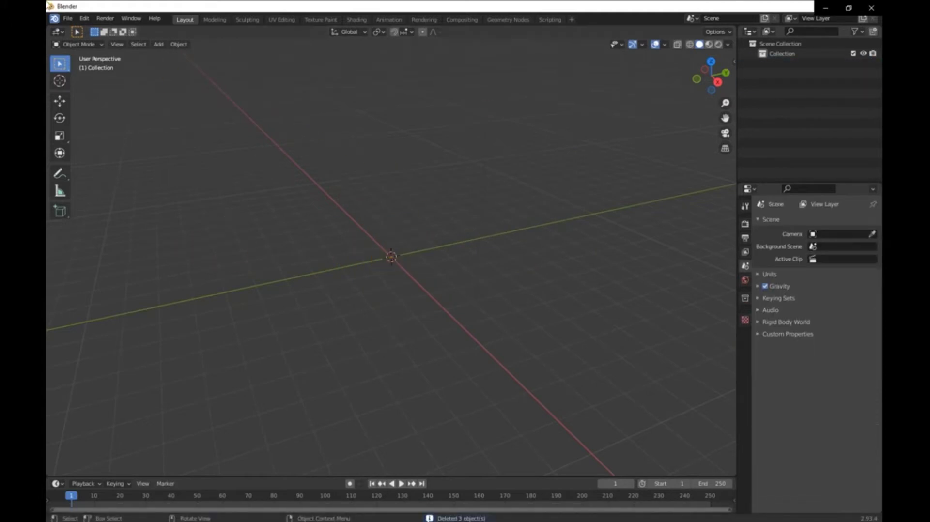
Import bILLY-02.fbx from the mAKEcLOTHES folder
{"action": "left_click", "coordinate": [68, 19]}
{"action": "mouse_move", "coordinate": [95, 152]}
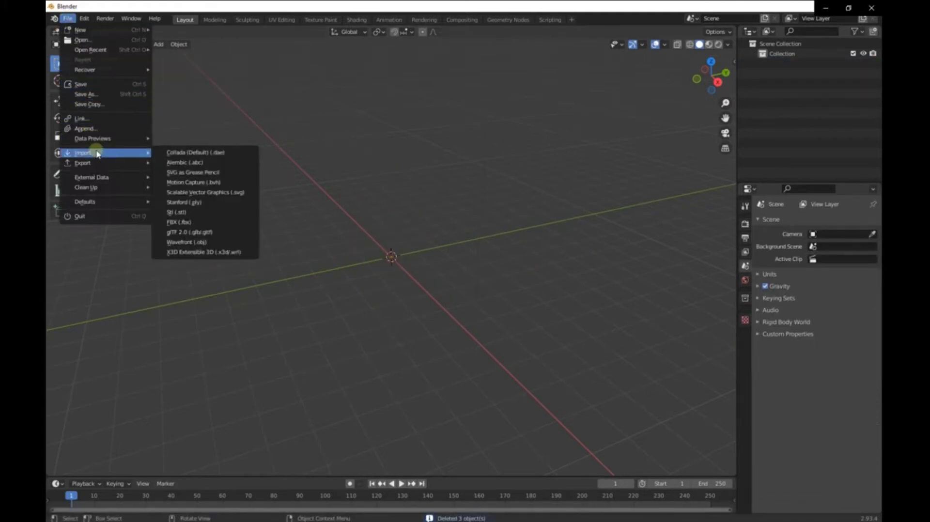
{"action": "left_click", "coordinate": [203, 222]}
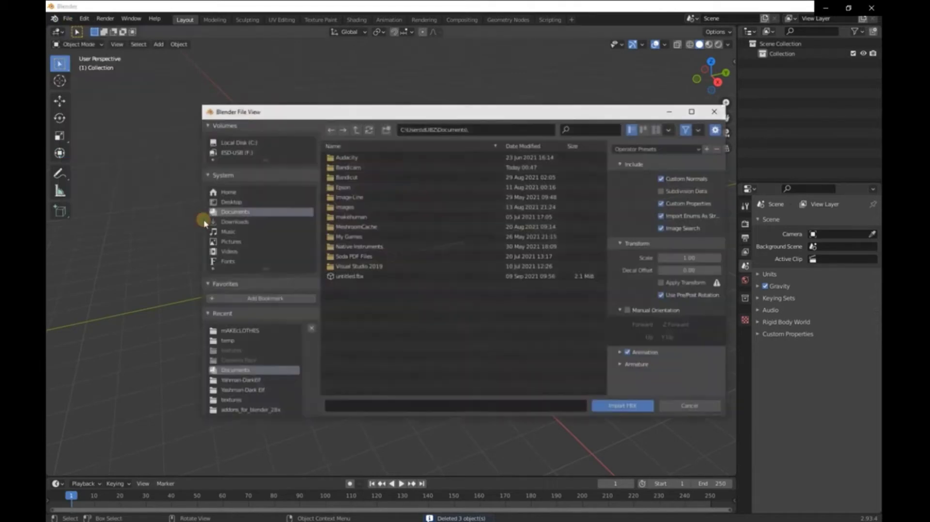
{"action": "left_click", "coordinate": [240, 331]}
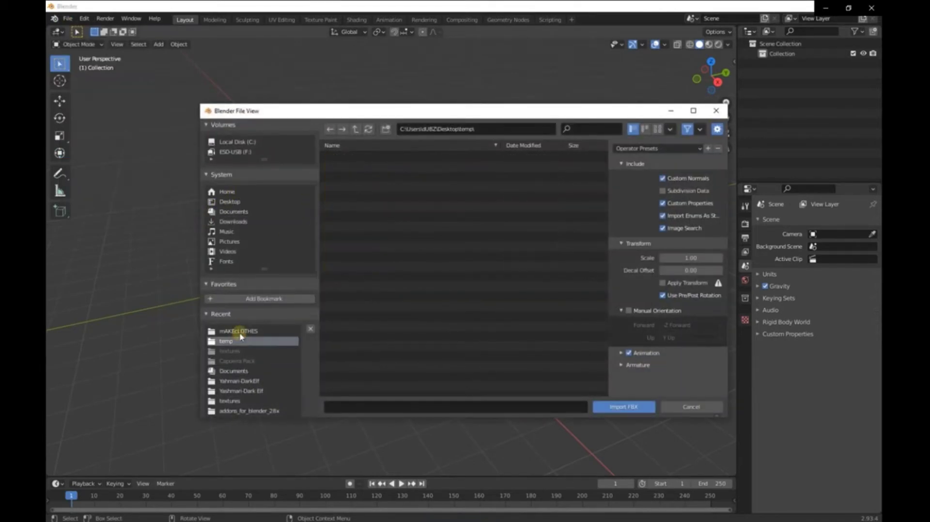
{"action": "double_click", "coordinate": [357, 176]}
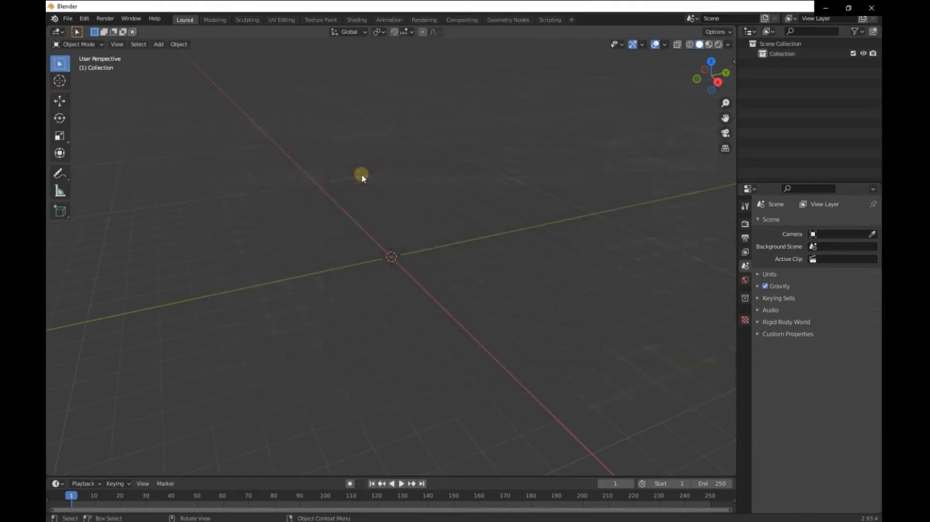
Frame the imported figure and switch the viewport to Material Preview shading
{"action": "scroll", "coordinate": [358, 180], "scroll_direction": "down", "scroll_amount": 6}
{"action": "middle_click_drag", "start_coordinate": [357, 183], "coordinate": [437, 161]}
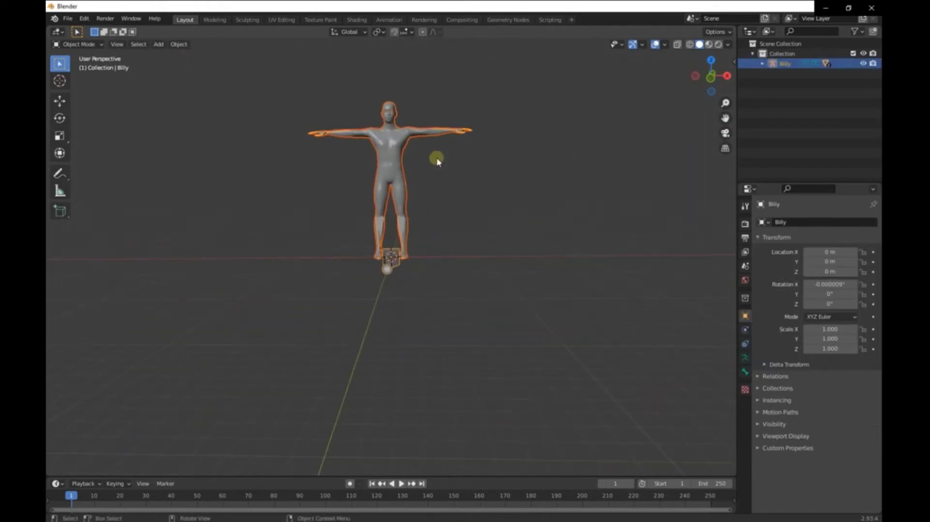
{"action": "middle_click_drag", "start_coordinate": [425, 129], "coordinate": [442, 290], "text": "shift"}
{"action": "scroll", "coordinate": [439, 281], "scroll_direction": "up", "scroll_amount": 7}
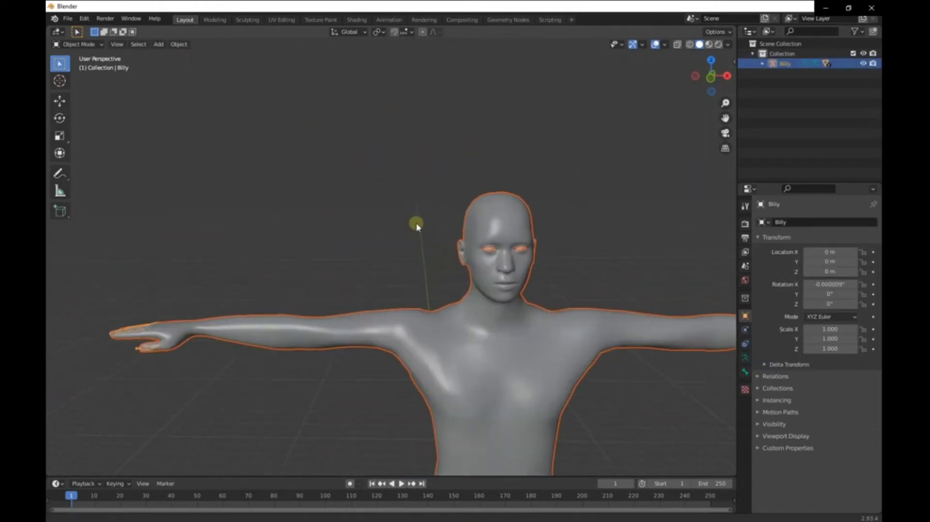
{"action": "middle_click_drag", "start_coordinate": [413, 223], "coordinate": [344, 184], "text": "shift"}
{"action": "key", "text": "z"}
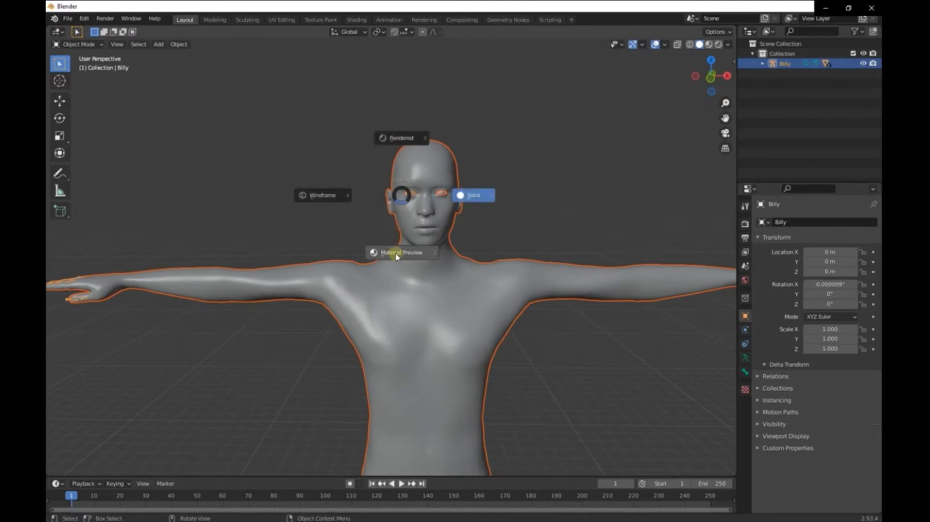
{"action": "left_click", "coordinate": [395, 254]}
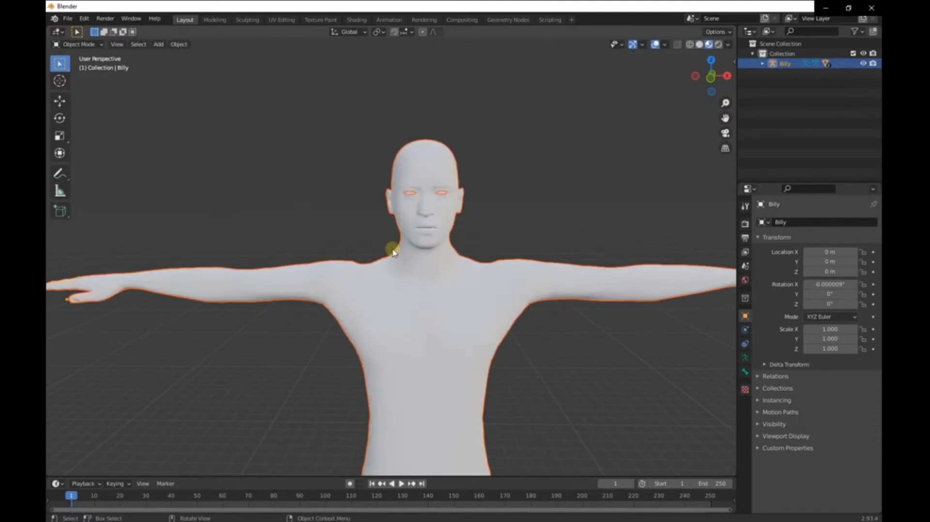
{"action": "middle_click_drag", "start_coordinate": [376, 211], "coordinate": [363, 212]}
Replace Billy:Body's old material with a new one named sKIN
{"action": "left_click", "coordinate": [513, 194]}
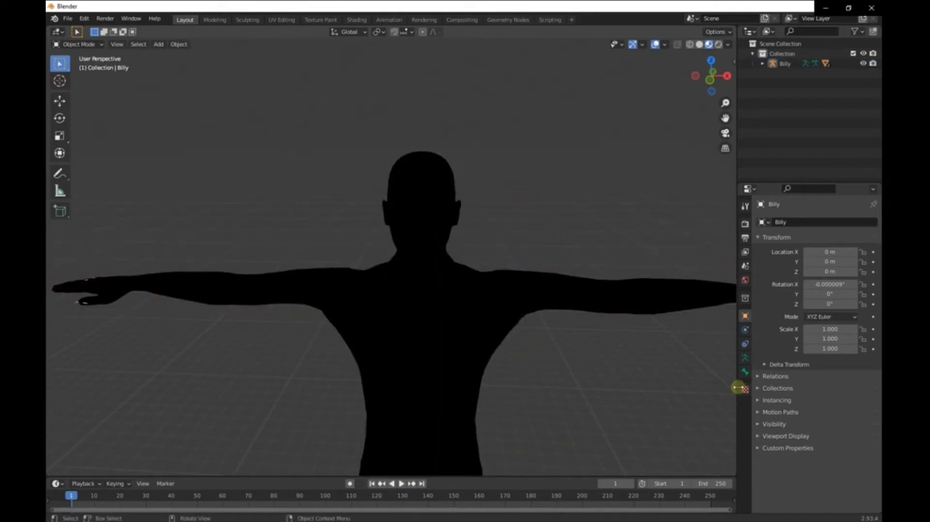
{"action": "left_click", "coordinate": [584, 307]}
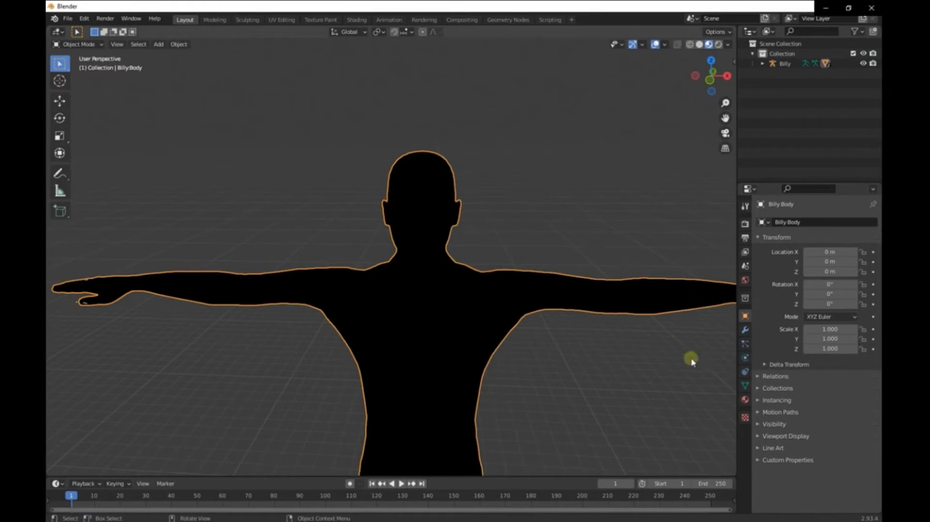
{"action": "left_click", "coordinate": [744, 400]}
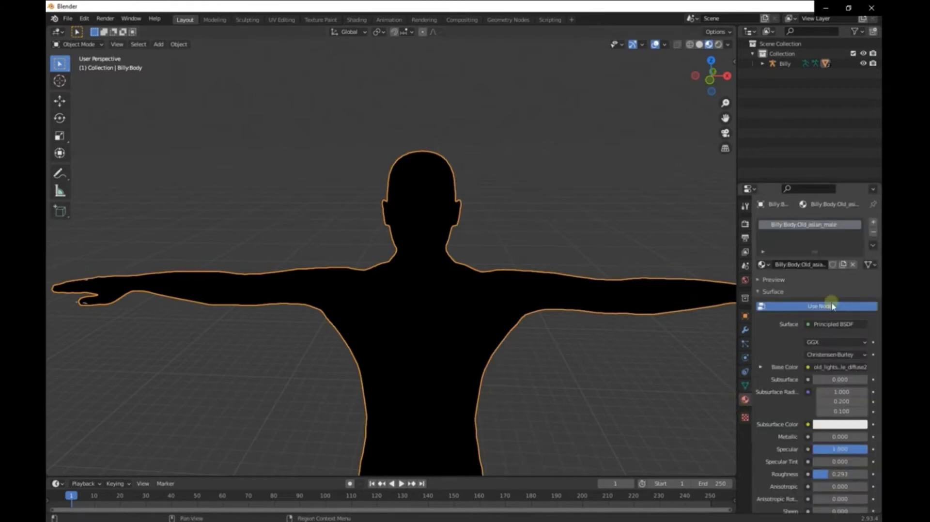
{"action": "left_click", "coordinate": [872, 237]}
{"action": "left_click", "coordinate": [783, 264]}
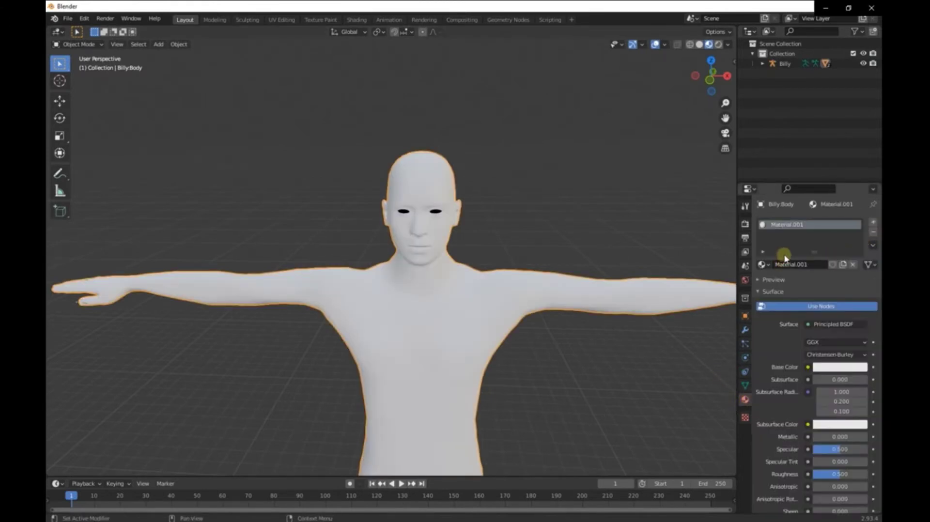
{"action": "key", "text": "BackSpace"}
{"action": "type", "text": "sKIN"}
{"action": "key", "text": "Return"}
Drive sKIN's Base Color with an Image Texture, browsing to mAKEcLOTHES textures
{"action": "left_click", "coordinate": [807, 368]}
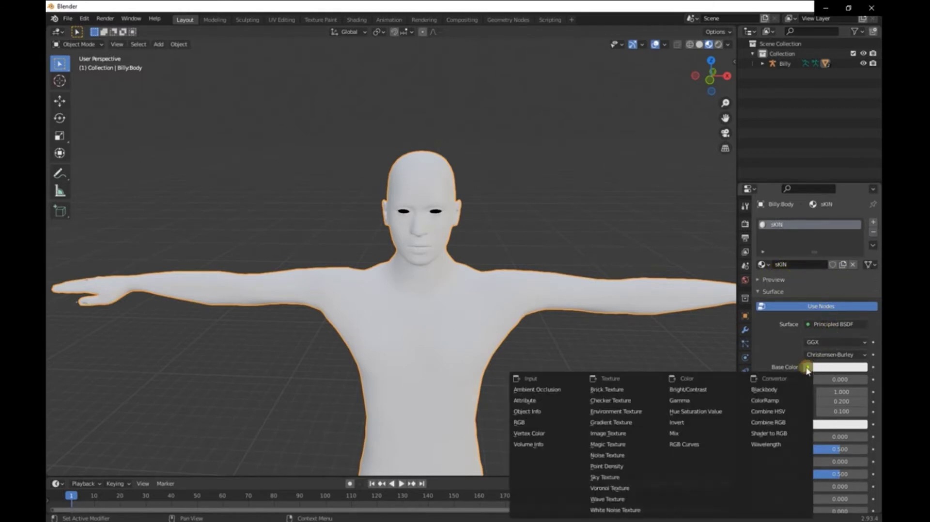
{"action": "left_click", "coordinate": [630, 435]}
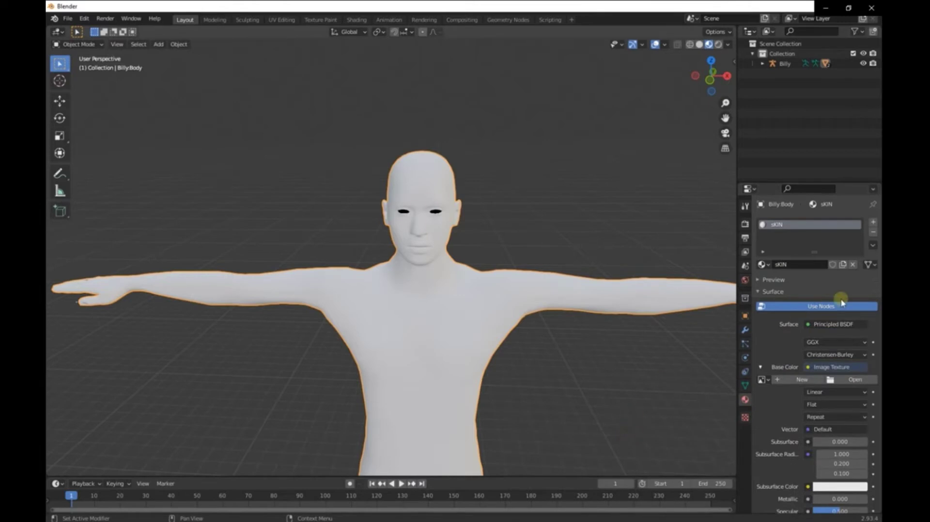
{"action": "left_click", "coordinate": [835, 380]}
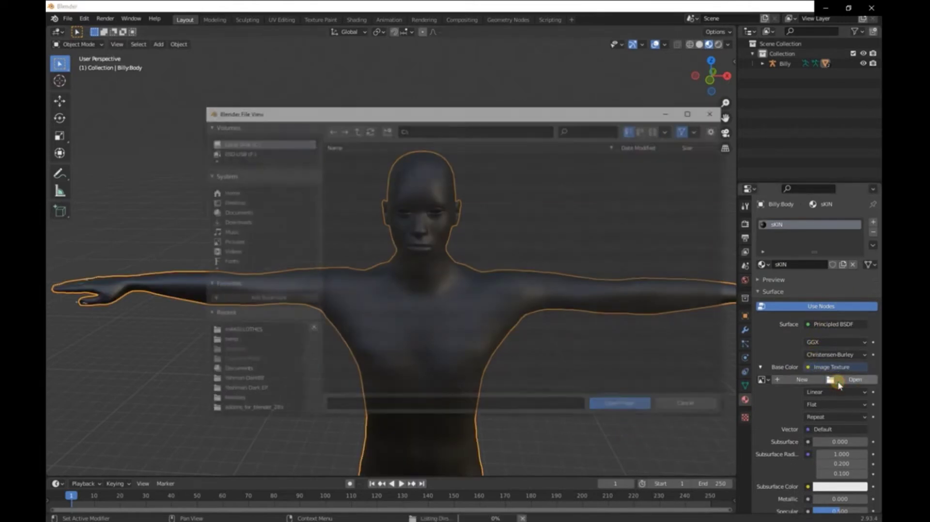
{"action": "left_click", "coordinate": [266, 330]}
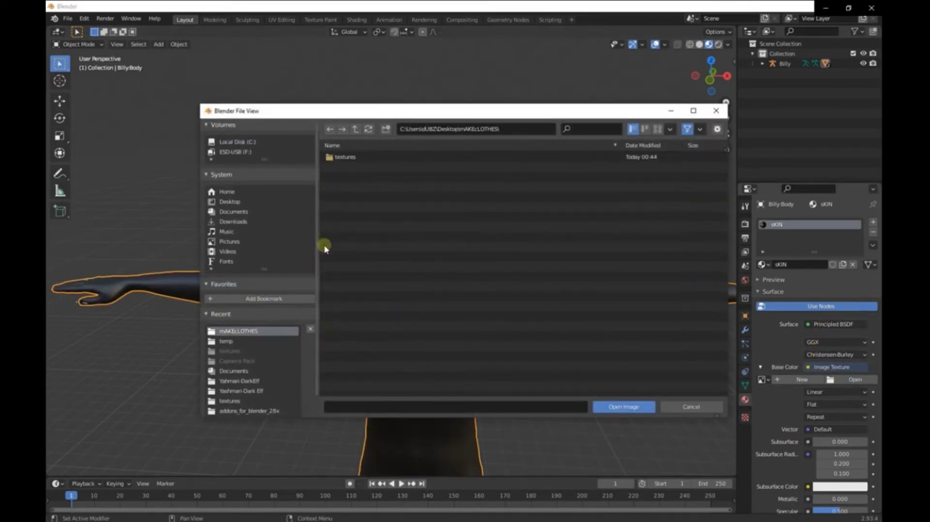
{"action": "left_click", "coordinate": [348, 160]}
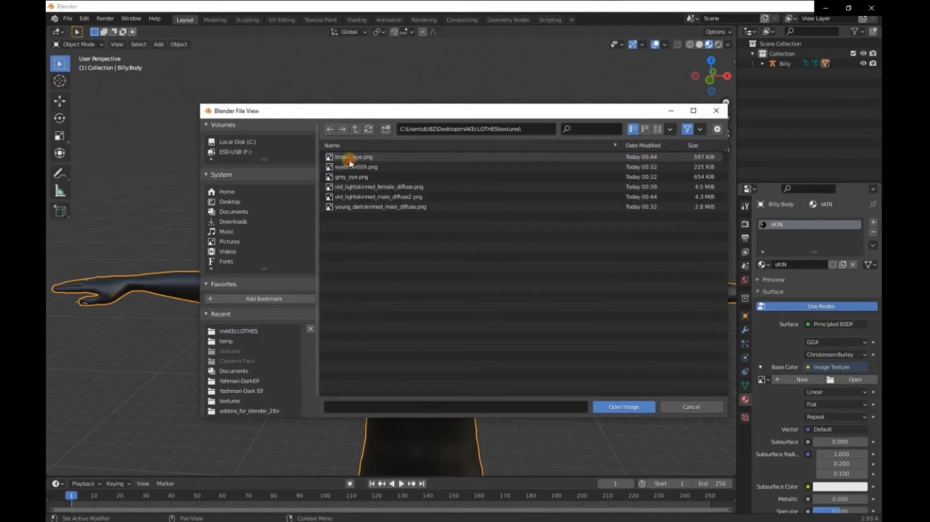
Load young_darkskinned_male_diffuse.png, then replace it with old_lightskinned_male_diffuse2.png
{"action": "double_click", "coordinate": [374, 208]}
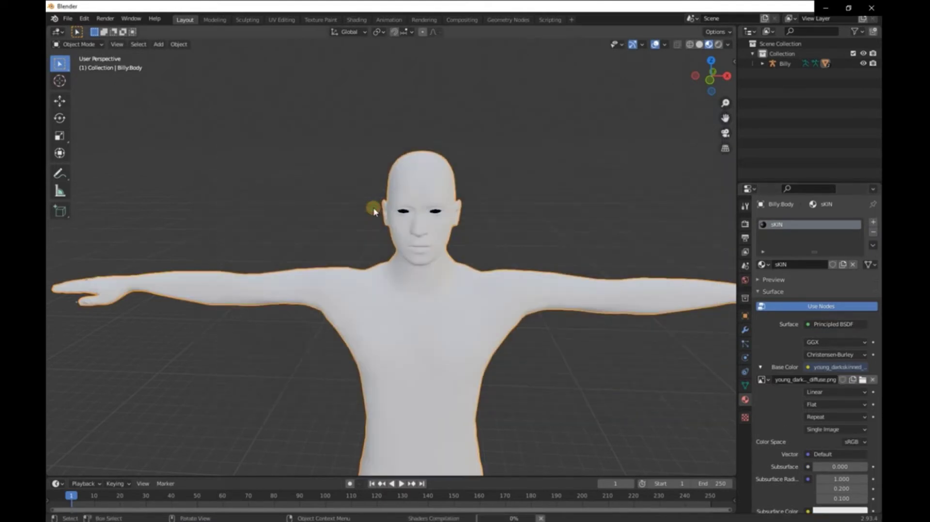
{"action": "scroll", "coordinate": [448, 246], "scroll_direction": "up", "scroll_amount": 4}
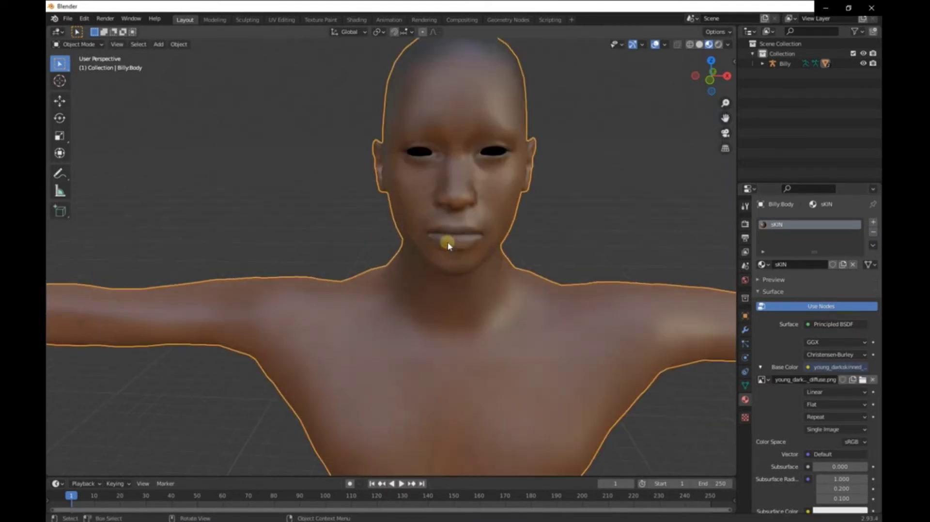
{"action": "left_click", "coordinate": [863, 380]}
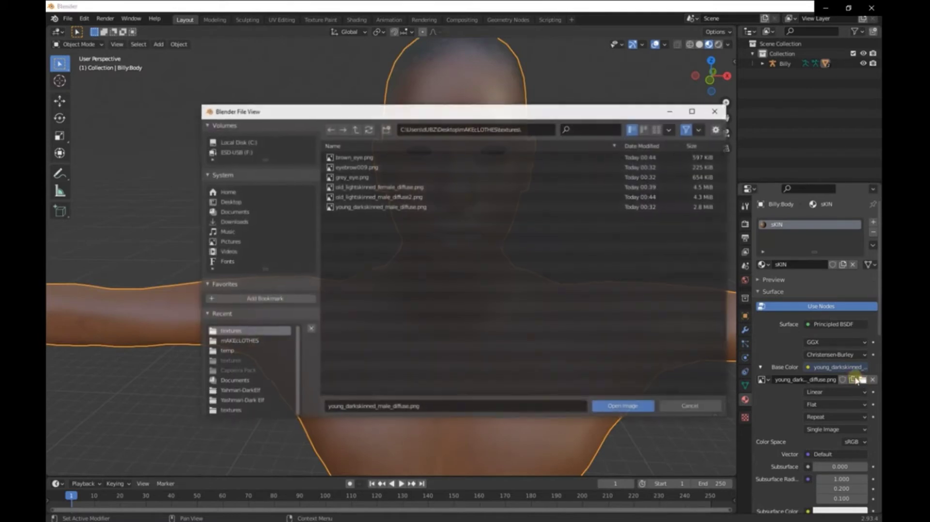
{"action": "double_click", "coordinate": [408, 199]}
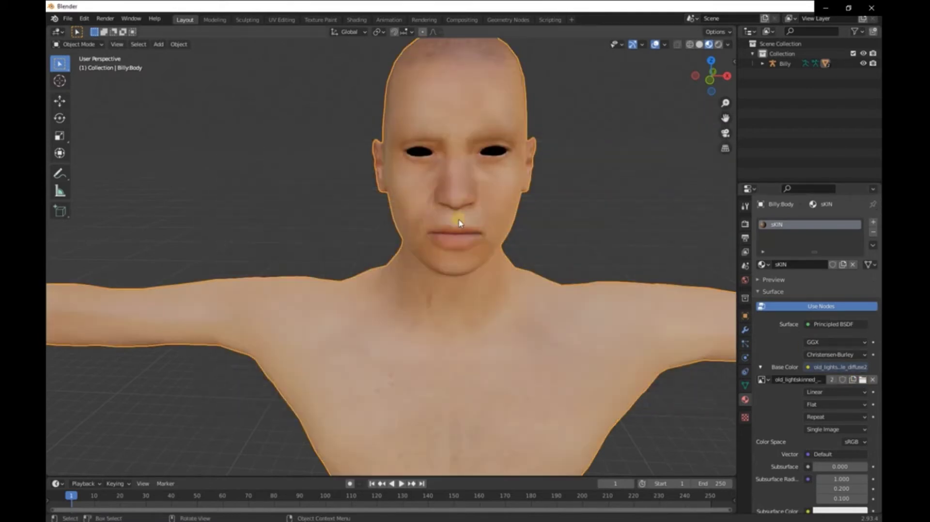
Inspect the textured face and delete the brown eye object
{"action": "middle_click_drag", "start_coordinate": [672, 195], "coordinate": [529, 193]}
{"action": "scroll", "coordinate": [650, 195], "scroll_direction": "down", "scroll_amount": 4}
{"action": "scroll", "coordinate": [530, 192], "scroll_direction": "down", "scroll_amount": 6}
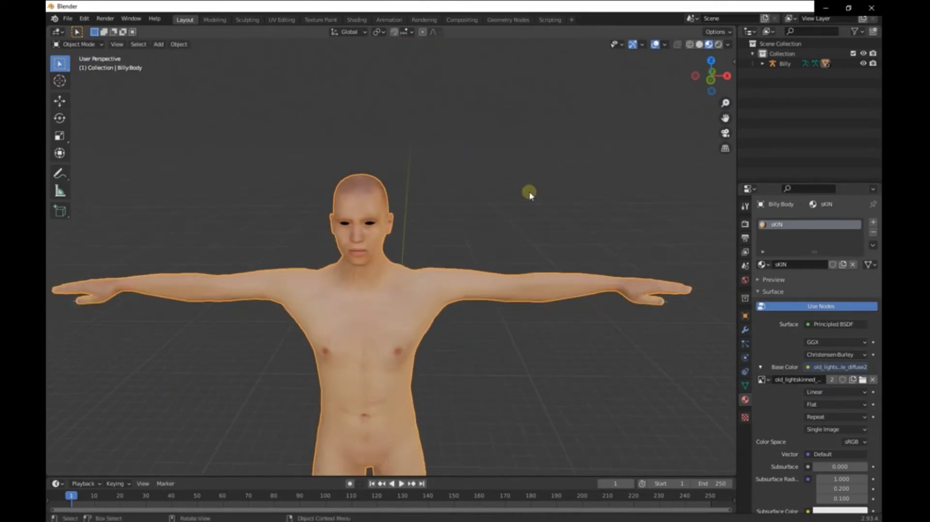
{"action": "scroll", "coordinate": [533, 191], "scroll_direction": "up", "scroll_amount": 8}
{"action": "scroll", "coordinate": [514, 191], "scroll_direction": "up", "scroll_amount": 4}
{"action": "middle_click_drag", "start_coordinate": [457, 186], "coordinate": [499, 249], "text": "shift"}
{"action": "scroll", "coordinate": [499, 249], "scroll_direction": "up", "scroll_amount": 1}
{"action": "left_click", "coordinate": [435, 123]}
{"action": "middle_click_drag", "start_coordinate": [435, 123], "coordinate": [530, 145]}
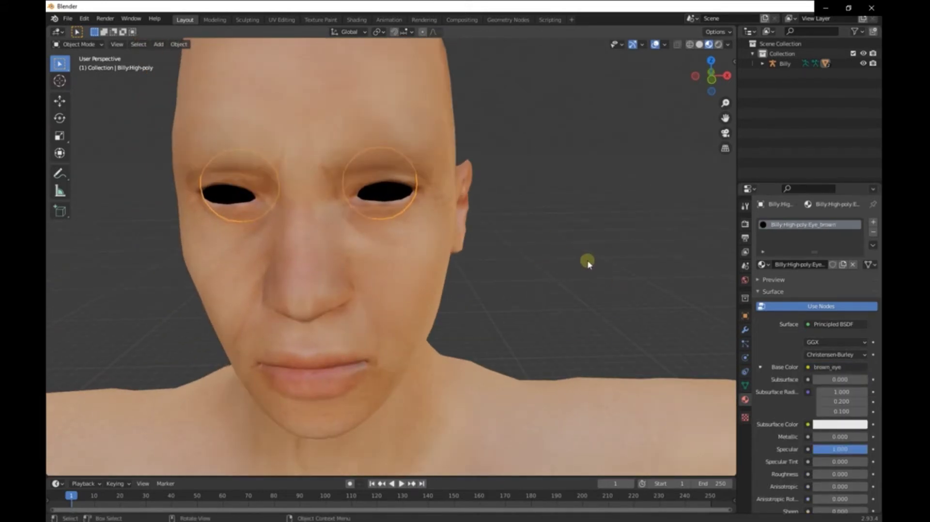
{"action": "key", "text": "Delete"}
Select the Billy:Body mesh and enter Edit Mode on it
{"action": "scroll", "coordinate": [581, 263], "scroll_direction": "down", "scroll_amount": 3}
{"action": "middle_click_drag", "start_coordinate": [546, 284], "coordinate": [534, 224], "text": "shift"}
{"action": "left_click", "coordinate": [469, 296]}
{"action": "middle_click_drag", "start_coordinate": [455, 324], "coordinate": [432, 308], "text": "shift"}
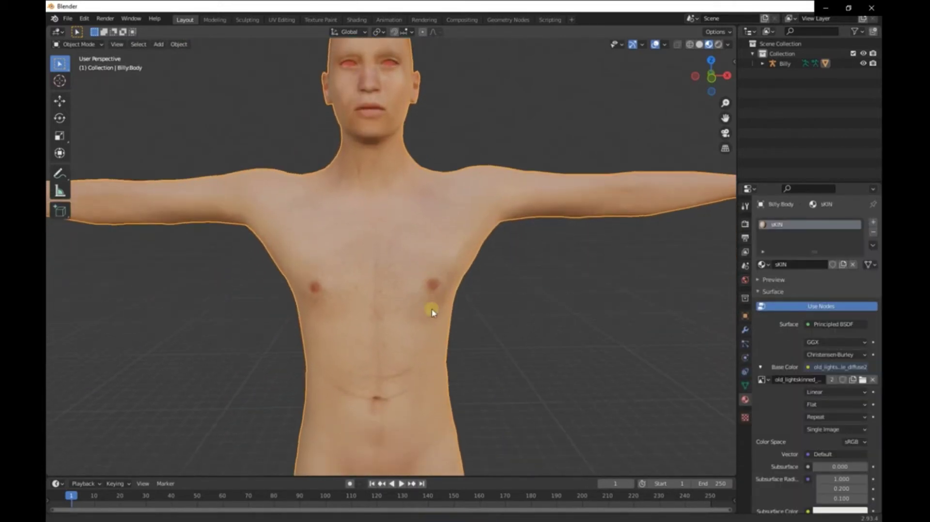
{"action": "scroll", "coordinate": [438, 295], "scroll_direction": "down", "scroll_amount": 5}
{"action": "scroll", "coordinate": [446, 306], "scroll_direction": "down", "scroll_amount": 2}
{"action": "scroll", "coordinate": [446, 307], "scroll_direction": "up", "scroll_amount": 7}
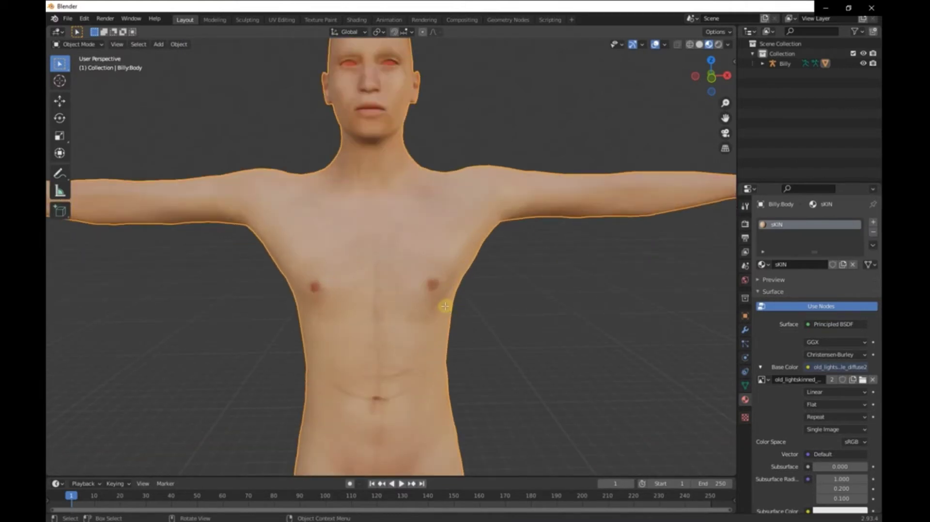
{"action": "key", "text": "Tab"}
{"action": "scroll", "coordinate": [453, 324], "scroll_direction": "down", "scroll_amount": 5}
{"action": "middle_click_drag", "start_coordinate": [456, 350], "coordinate": [469, 369]}
{"action": "scroll", "coordinate": [461, 353], "scroll_direction": "up", "scroll_amount": 8}
In face select mode, select two face rings around the neck base for the collar
{"action": "scroll", "coordinate": [534, 405], "scroll_direction": "down", "scroll_amount": 2}
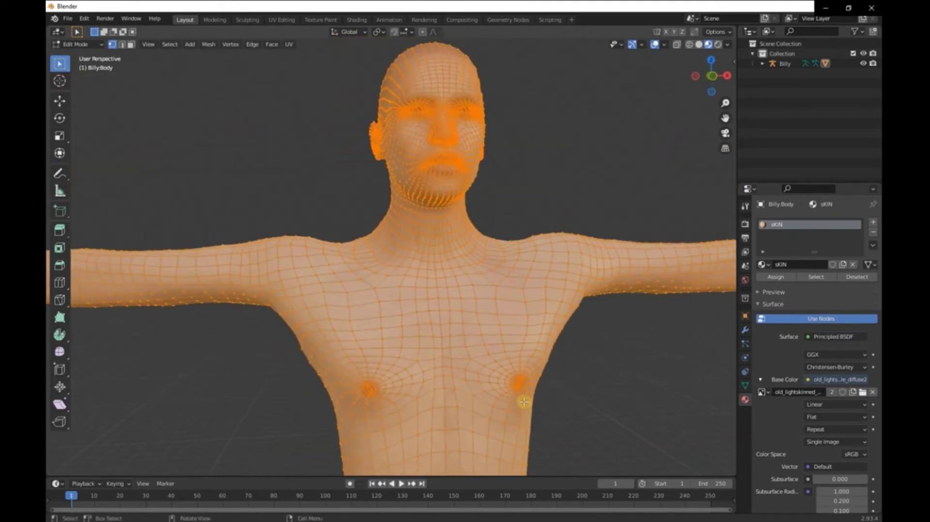
{"action": "scroll", "coordinate": [513, 400], "scroll_direction": "up", "scroll_amount": 6}
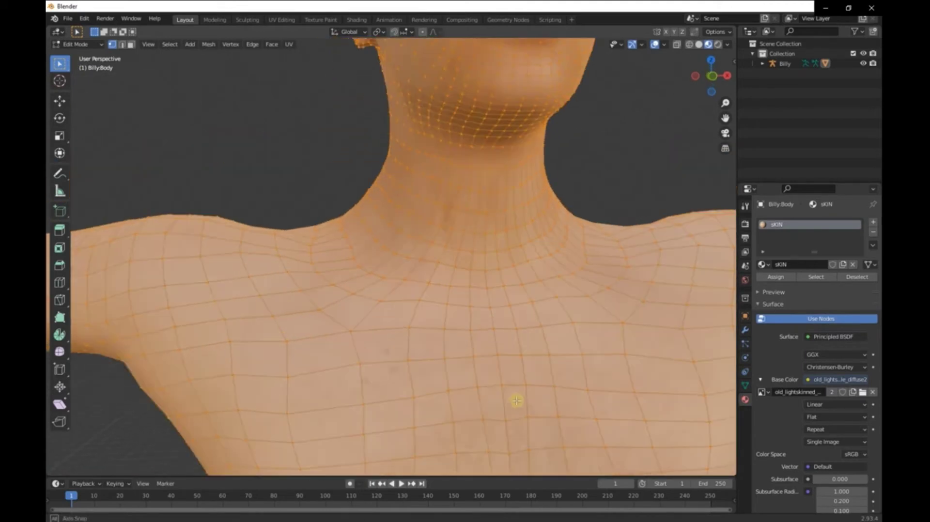
{"action": "left_click", "coordinate": [130, 45]}
{"action": "left_click", "coordinate": [309, 265]}
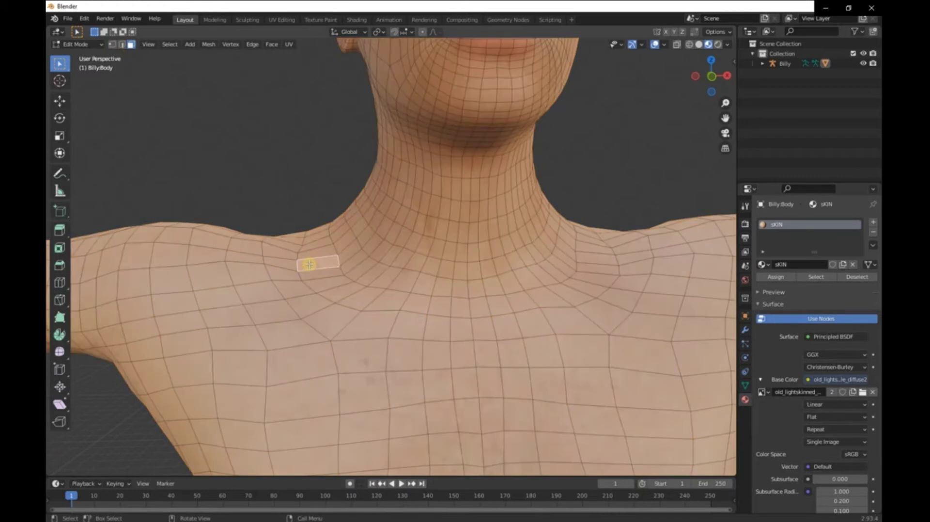
{"action": "left_click", "coordinate": [309, 264], "text": "alt"}
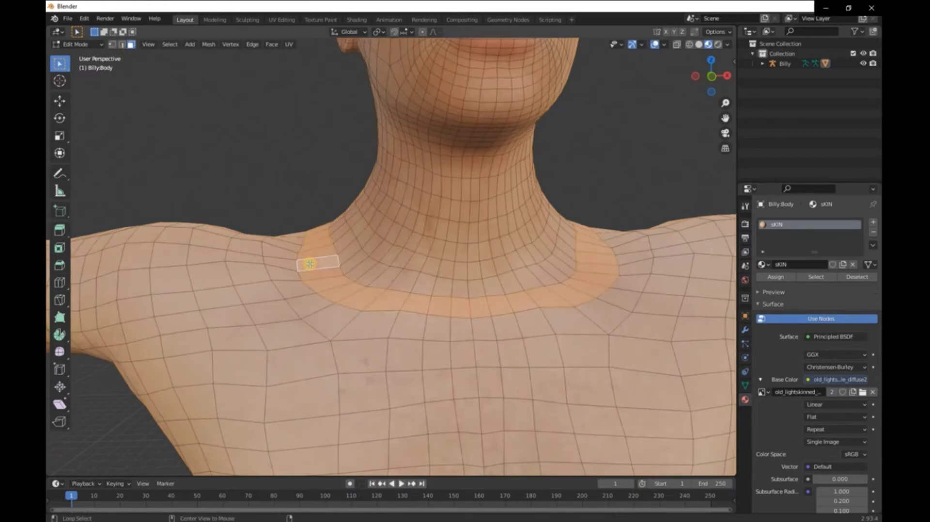
{"action": "left_click", "coordinate": [283, 262], "text": "alt+shift"}
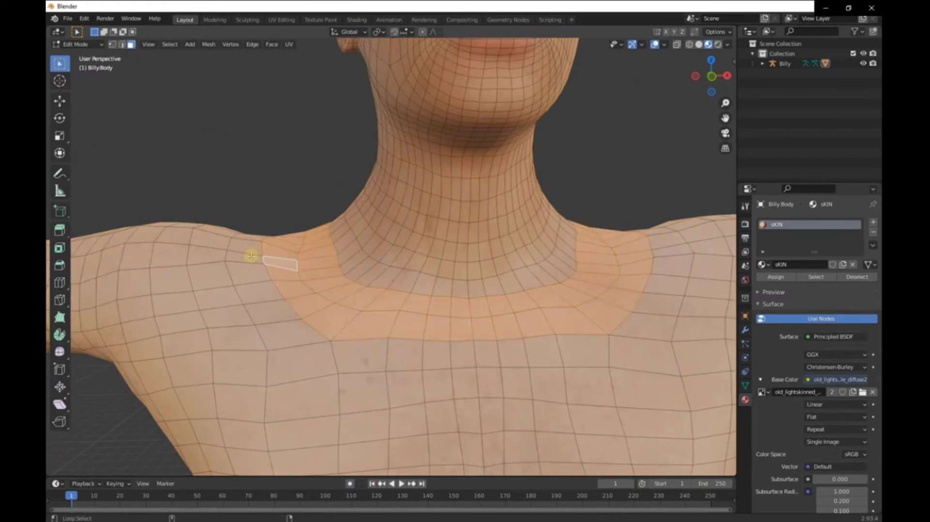
Add face rings around the left and right upper arms
{"action": "scroll", "coordinate": [251, 256], "scroll_direction": "down", "scroll_amount": 3}
{"action": "scroll", "coordinate": [322, 305], "scroll_direction": "down", "scroll_amount": 1}
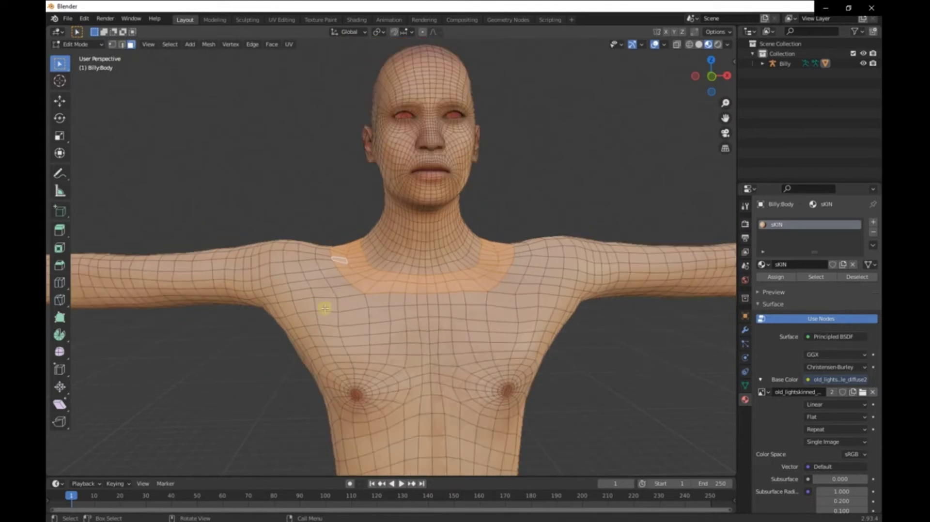
{"action": "left_click", "coordinate": [222, 255], "text": "alt+shift"}
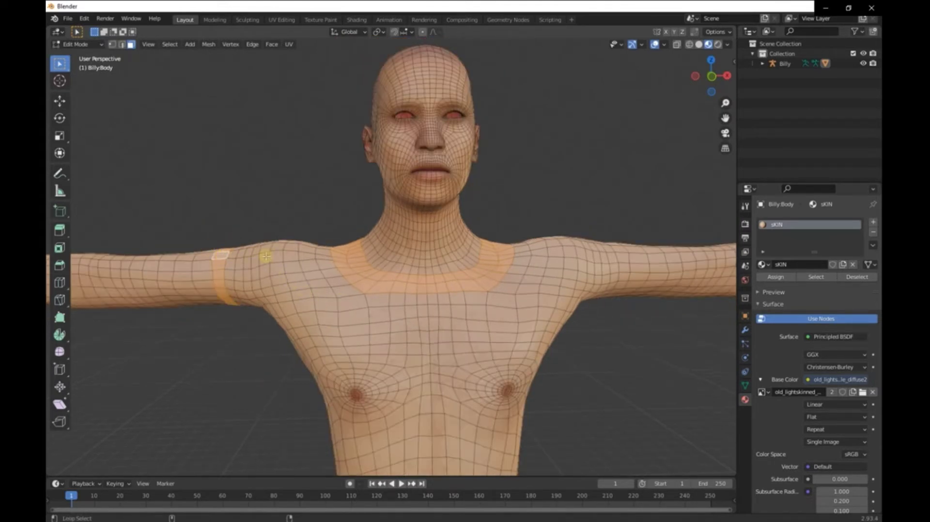
{"action": "left_click", "coordinate": [633, 253], "text": "alt+shift"}
{"action": "middle_click_drag", "start_coordinate": [633, 253], "coordinate": [613, 279]}
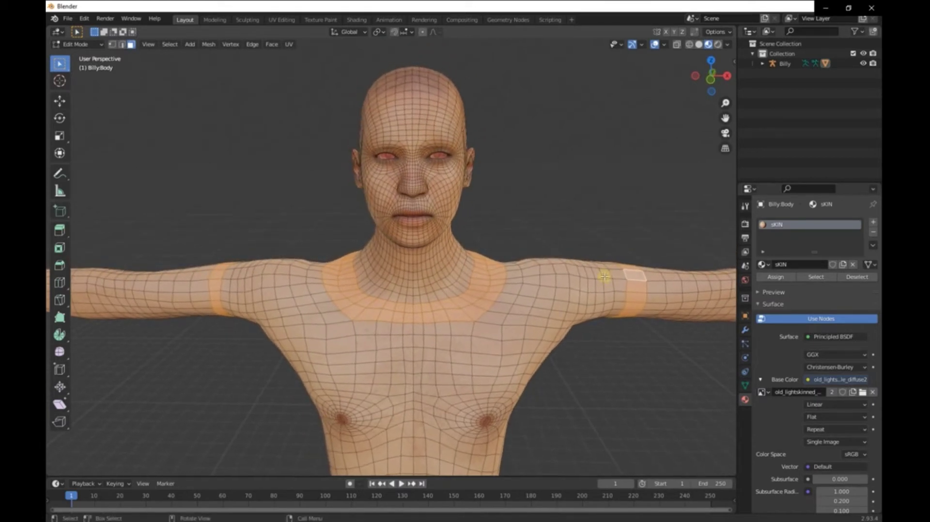
{"action": "scroll", "coordinate": [602, 275], "scroll_direction": "down", "scroll_amount": 4}
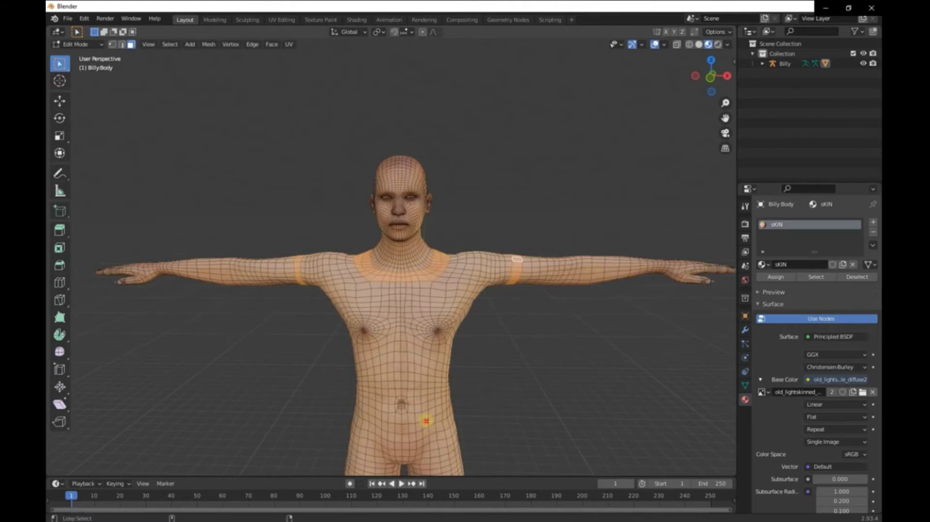
Add a face ring around the waist, then switch the viewport to wireframe shading
{"action": "left_click", "coordinate": [426, 421], "text": "alt+shift"}
{"action": "left_click", "coordinate": [427, 421], "text": "alt+shift"}
{"action": "left_click", "coordinate": [433, 423], "text": "alt"}
{"action": "key", "text": "ctrl+z"}
{"action": "scroll", "coordinate": [437, 420], "scroll_direction": "up", "scroll_amount": 3}
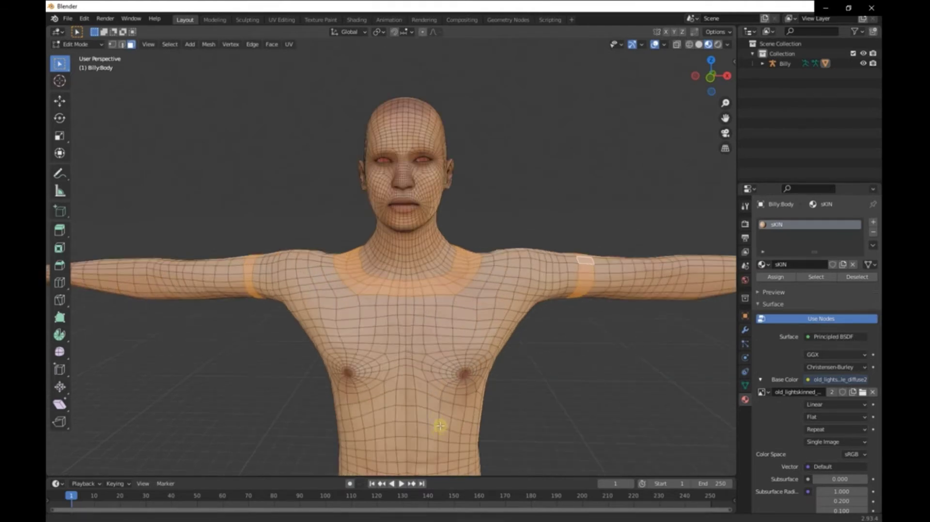
{"action": "middle_click_drag", "start_coordinate": [438, 426], "coordinate": [423, 297], "text": "shift"}
{"action": "scroll", "coordinate": [438, 363], "scroll_direction": "up", "scroll_amount": 4}
{"action": "middle_click_drag", "start_coordinate": [438, 363], "coordinate": [431, 281], "text": "shift"}
{"action": "left_click", "coordinate": [434, 330], "text": "alt"}
{"action": "scroll", "coordinate": [435, 324], "scroll_direction": "down", "scroll_amount": 4}
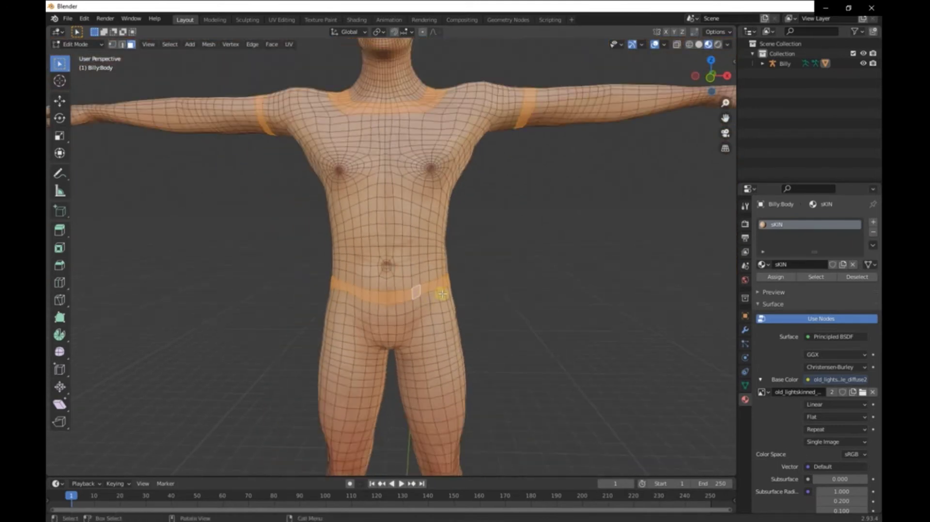
{"action": "middle_click_drag", "start_coordinate": [478, 238], "coordinate": [513, 297], "text": "shift"}
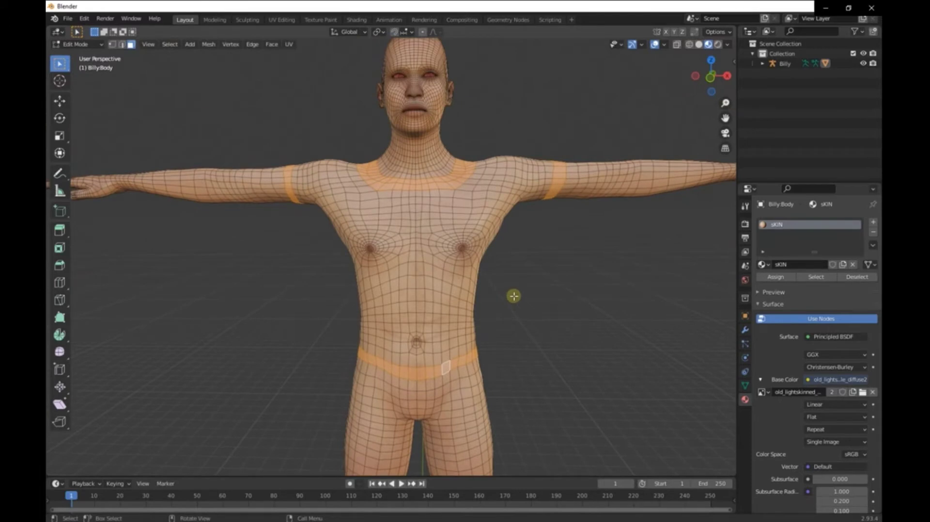
{"action": "key", "text": "z"}
{"action": "left_click", "coordinate": [418, 294]}
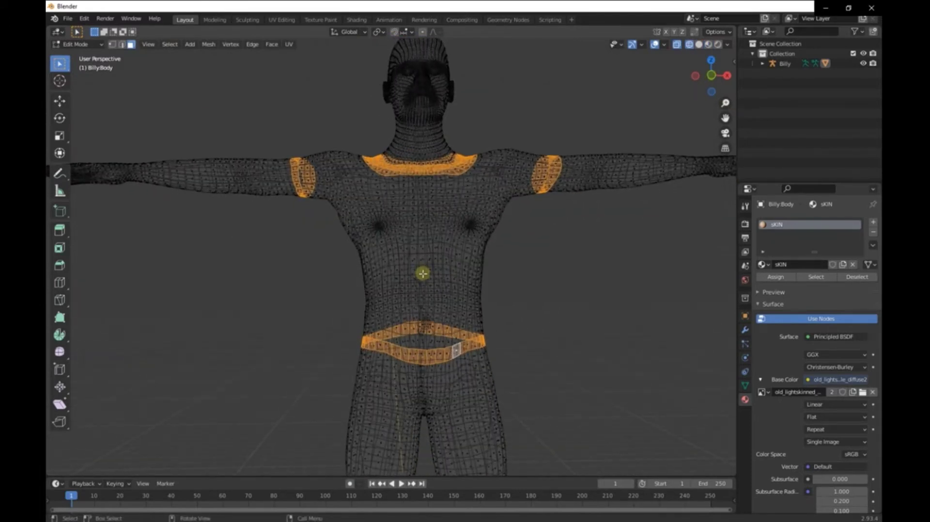
In front orthographic view, circle-select the torso, shoulders and upper arms between the rings
{"action": "key", "text": "KP_1"}
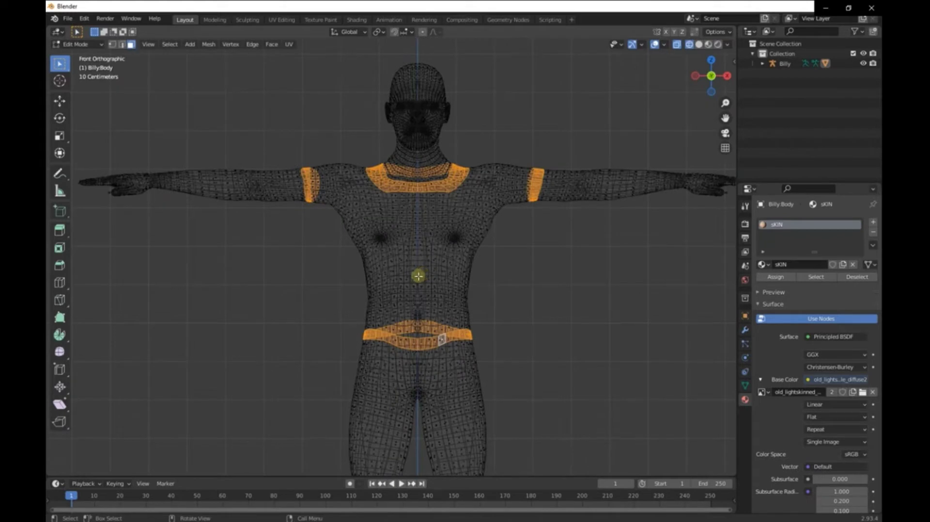
{"action": "key", "text": "c"}
{"action": "scroll", "coordinate": [351, 213], "scroll_direction": "up", "scroll_amount": 3}
{"action": "mouse_move", "coordinate": [347, 197]}
{"action": "left_mouse_down"}
{"action": "mouse_move", "coordinate": [369, 208]}
{"action": "mouse_move", "coordinate": [357, 194]}
{"action": "mouse_move", "coordinate": [432, 208]}
{"action": "mouse_move", "coordinate": [505, 176]}
{"action": "mouse_move", "coordinate": [500, 202]}
{"action": "mouse_move", "coordinate": [467, 226]}
{"action": "mouse_move", "coordinate": [327, 257]}
{"action": "mouse_move", "coordinate": [465, 259]}
{"action": "mouse_move", "coordinate": [353, 288]}
{"action": "mouse_move", "coordinate": [491, 294]}
{"action": "mouse_move", "coordinate": [369, 302]}
{"action": "mouse_move", "coordinate": [450, 304]}
{"action": "mouse_move", "coordinate": [439, 313]}
{"action": "mouse_move", "coordinate": [381, 313]}
{"action": "mouse_move", "coordinate": [477, 311]}
{"action": "mouse_move", "coordinate": [467, 324]}
{"action": "mouse_move", "coordinate": [276, 315]}
{"action": "left_mouse_up"}
{"action": "right_click", "coordinate": [348, 291]}
Return to solid shading and inspect the selection up close at the waistband
{"action": "key", "text": "z"}
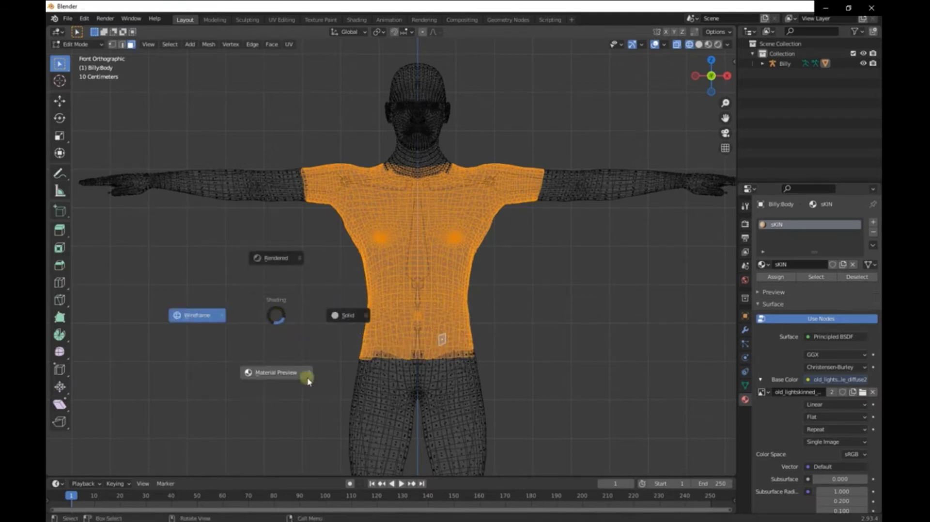
{"action": "left_click", "coordinate": [349, 320]}
{"action": "scroll", "coordinate": [349, 320], "scroll_direction": "up", "scroll_amount": 5}
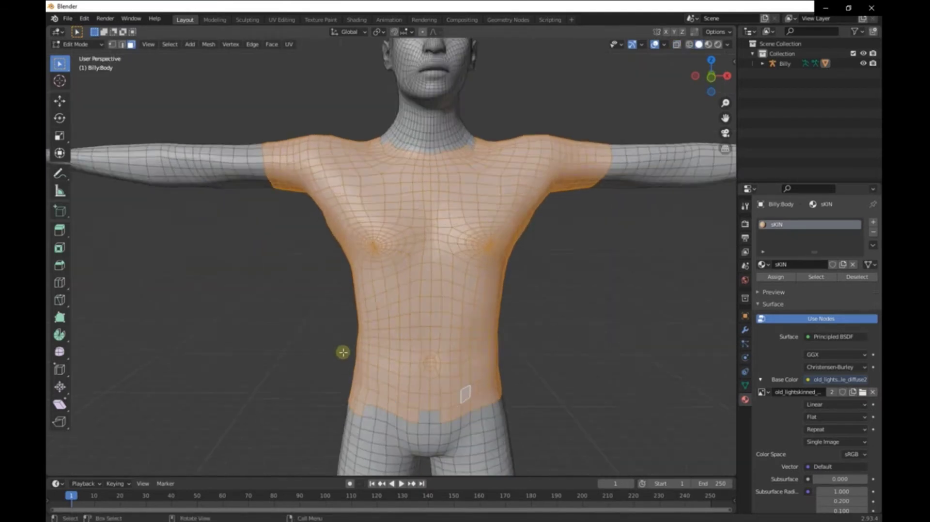
{"action": "middle_click_drag", "start_coordinate": [341, 357], "coordinate": [353, 249]}
{"action": "scroll", "coordinate": [337, 318], "scroll_direction": "up", "scroll_amount": 3}
{"action": "mouse_move", "coordinate": [336, 318]}
{"action": "middle_mouse_down", "text": "shift"}
{"action": "mouse_move", "coordinate": [364, 203]}
{"action": "mouse_move", "coordinate": [347, 319]}
{"action": "middle_mouse_up", "text": "shift"}
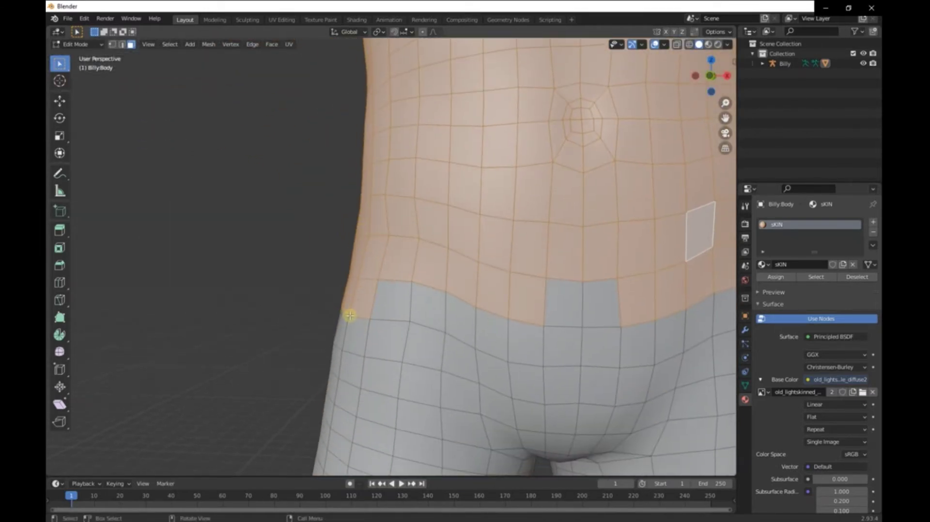
Circle-select missed faces around the back of the hips and sides of the torso
{"action": "key", "text": "c"}
{"action": "mouse_move", "coordinate": [353, 322]}
{"action": "middle_mouse_down"}
{"action": "mouse_move", "coordinate": [529, 326]}
{"action": "mouse_move", "coordinate": [454, 299]}
{"action": "middle_mouse_up"}
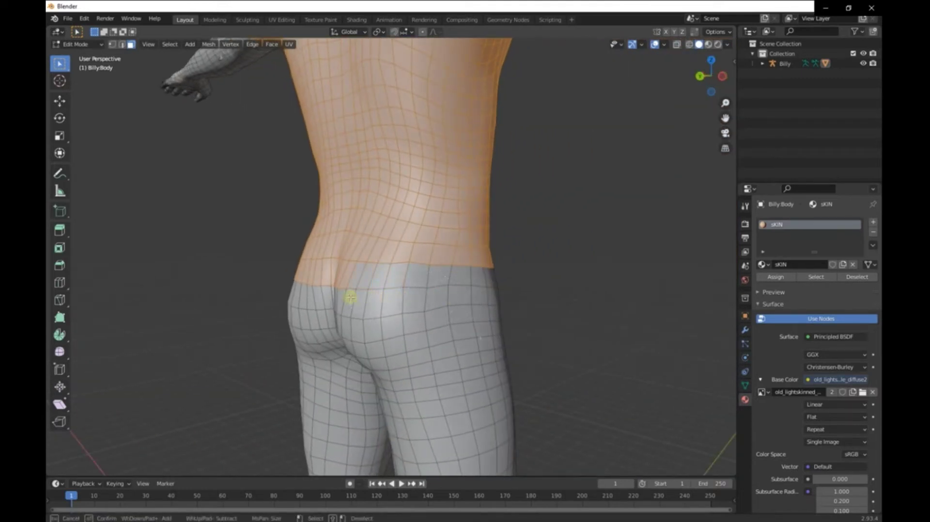
{"action": "key", "text": "Escape"}
{"action": "mouse_move", "coordinate": [318, 304]}
{"action": "middle_mouse_down"}
{"action": "mouse_move", "coordinate": [426, 300]}
{"action": "mouse_move", "coordinate": [347, 311]}
{"action": "middle_mouse_up"}
{"action": "key", "text": "c"}
{"action": "key", "text": "Escape"}
{"action": "mouse_move", "coordinate": [260, 305]}
{"action": "middle_mouse_down"}
{"action": "mouse_move", "coordinate": [357, 304]}
{"action": "mouse_move", "coordinate": [399, 328]}
{"action": "mouse_move", "coordinate": [405, 315]}
{"action": "mouse_move", "coordinate": [241, 312]}
{"action": "mouse_move", "coordinate": [423, 312]}
{"action": "middle_mouse_up"}
Circle-select the remaining faces along the neck and shoulder edge from angled views
{"action": "key", "text": "c"}
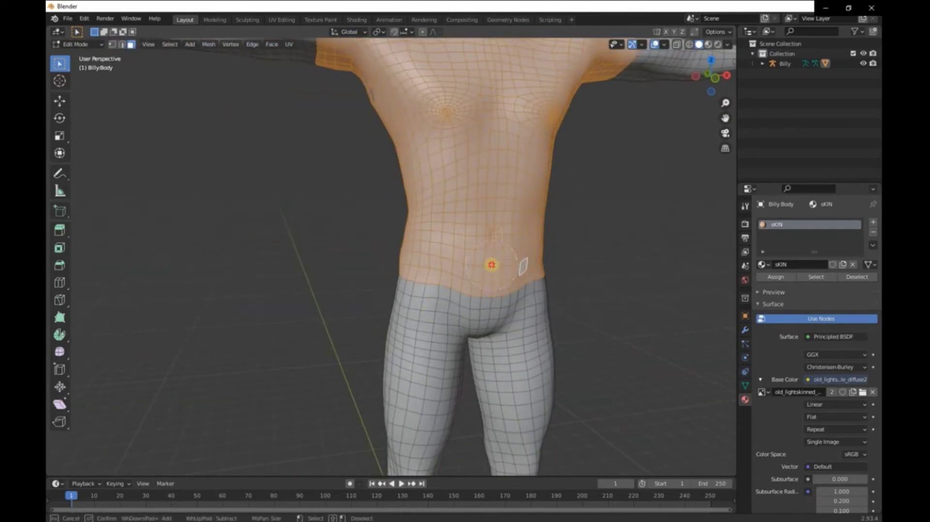
{"action": "middle_click_drag", "start_coordinate": [493, 263], "coordinate": [506, 267]}
{"action": "mouse_move", "coordinate": [405, 119]}
{"action": "middle_mouse_down"}
{"action": "mouse_move", "coordinate": [421, 136]}
{"action": "mouse_move", "coordinate": [333, 140]}
{"action": "mouse_move", "coordinate": [276, 175]}
{"action": "mouse_move", "coordinate": [216, 189]}
{"action": "mouse_move", "coordinate": [353, 373]}
{"action": "mouse_move", "coordinate": [426, 181]}
{"action": "mouse_move", "coordinate": [442, 191]}
{"action": "mouse_move", "coordinate": [326, 181]}
{"action": "mouse_move", "coordinate": [257, 198]}
{"action": "mouse_move", "coordinate": [380, 207]}
{"action": "mouse_move", "coordinate": [441, 166]}
{"action": "mouse_move", "coordinate": [449, 184]}
{"action": "middle_mouse_up"}
{"action": "key", "text": "c"}
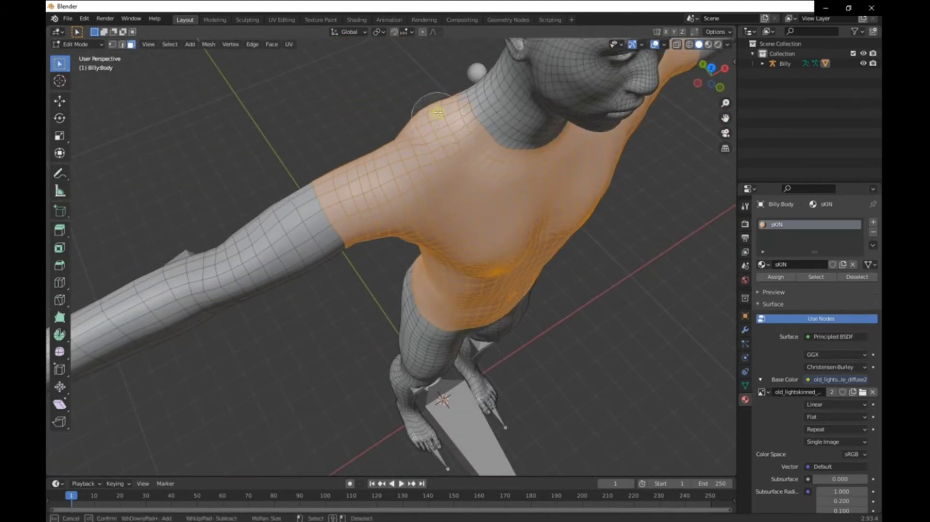
{"action": "middle_click_drag", "start_coordinate": [443, 108], "coordinate": [324, 154]}
{"action": "mouse_move", "coordinate": [278, 158]}
{"action": "left_mouse_down"}
{"action": "mouse_move", "coordinate": [260, 158]}
{"action": "mouse_move", "coordinate": [330, 137]}
{"action": "left_mouse_up"}
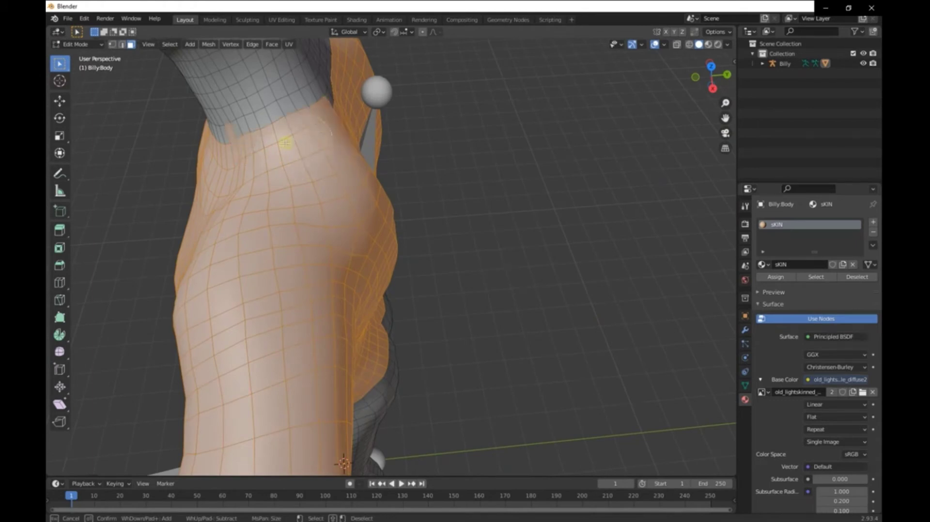
{"action": "middle_click_drag", "start_coordinate": [230, 97], "coordinate": [315, 130]}
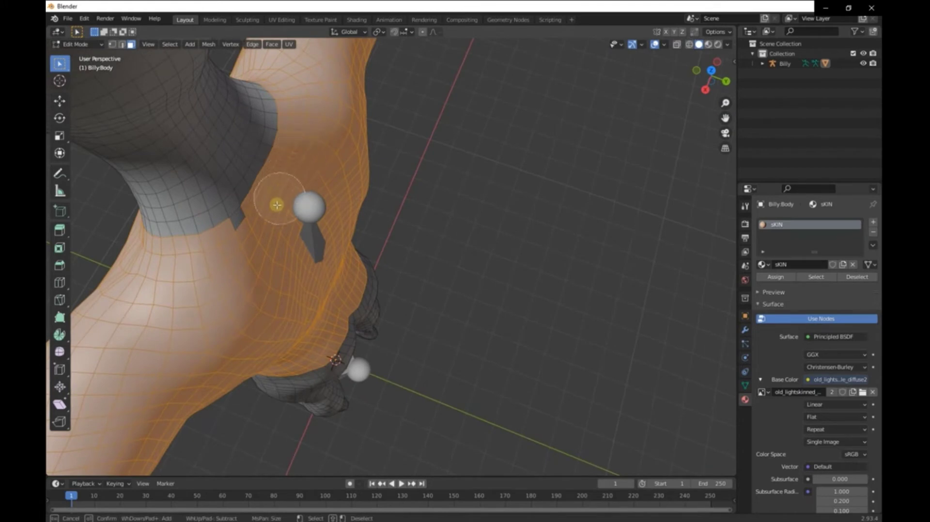
{"action": "middle_click_drag", "start_coordinate": [257, 234], "coordinate": [368, 271]}
{"action": "scroll", "coordinate": [336, 266], "scroll_direction": "up", "scroll_amount": 5}
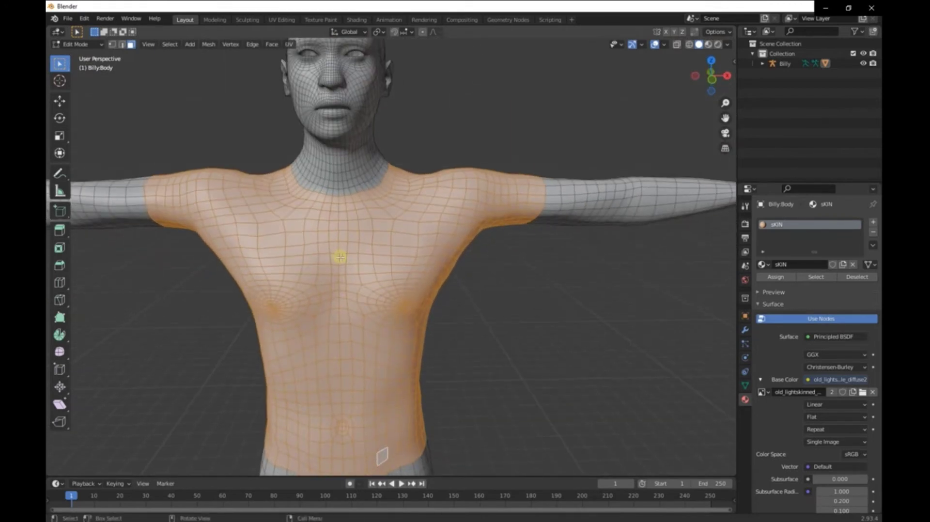
{"action": "middle_click_drag", "start_coordinate": [375, 222], "coordinate": [414, 223], "text": "shift"}
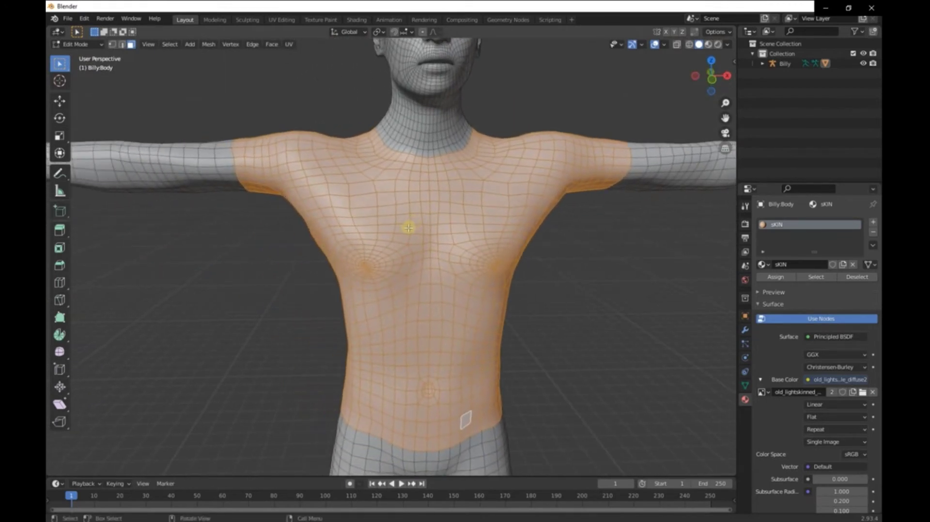
Duplicate the selected faces and cancel the move so the copy stays in place
{"action": "key", "text": "g"}
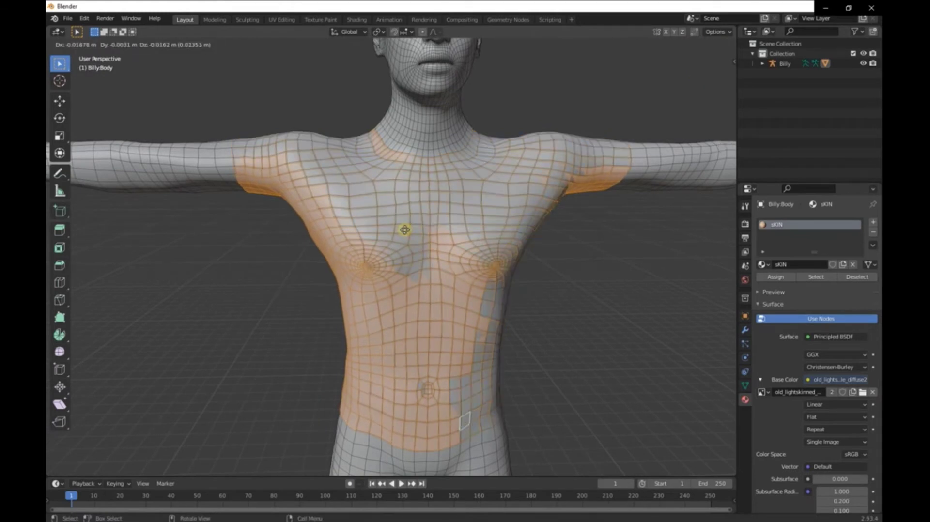
{"action": "key", "text": "x"}
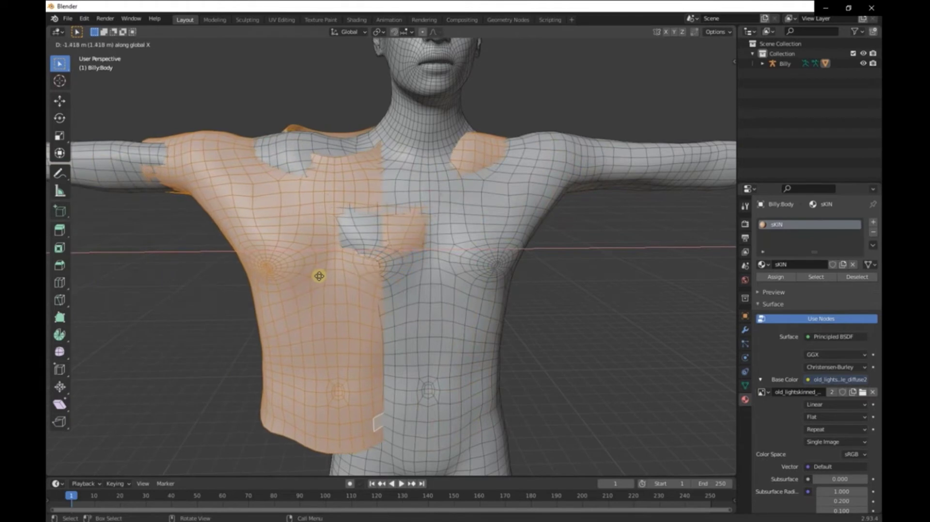
{"action": "key", "text": "g"}
{"action": "key", "text": "Escape"}
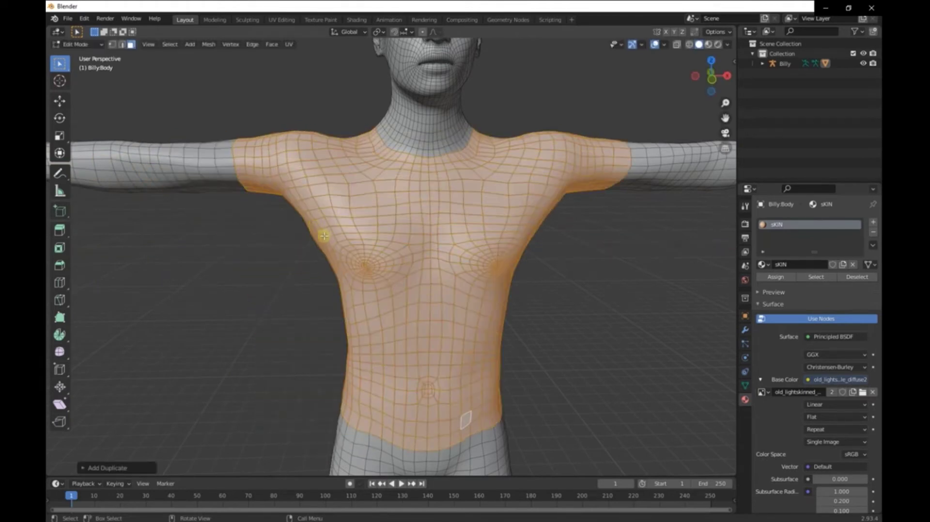
{"action": "scroll", "coordinate": [330, 241], "scroll_direction": "down", "scroll_amount": 3}
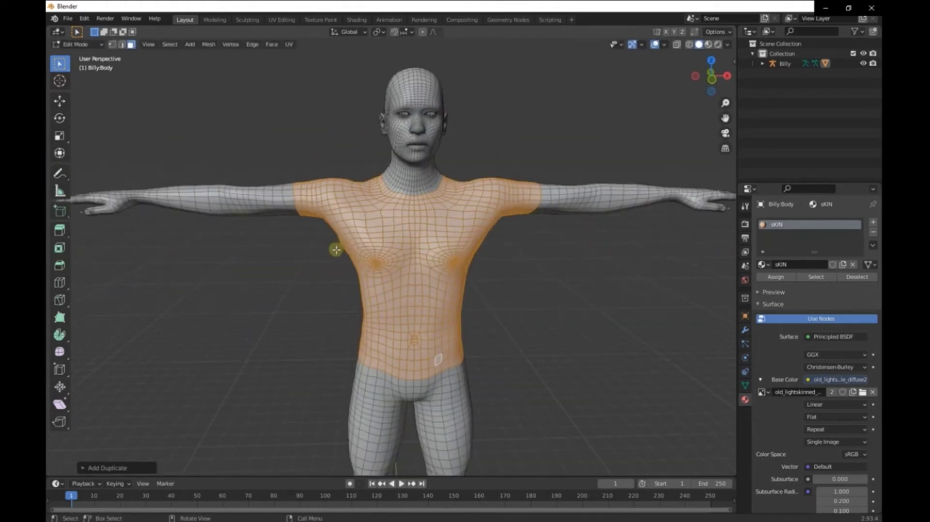
Separate the selected faces into Billy:Body.001 and confirm it moves independently in Object Mode
{"action": "right_click", "coordinate": [367, 228]}
{"action": "mouse_move", "coordinate": [339, 394]}
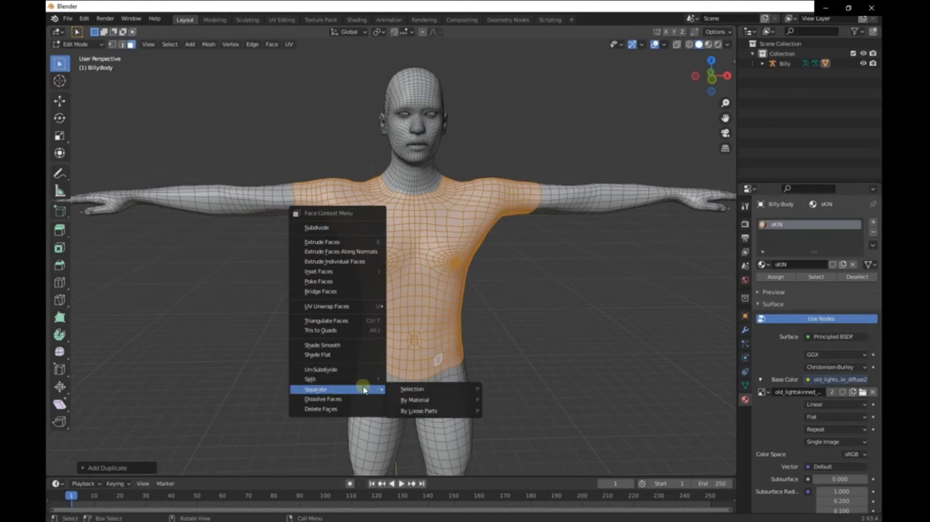
{"action": "left_click", "coordinate": [413, 389]}
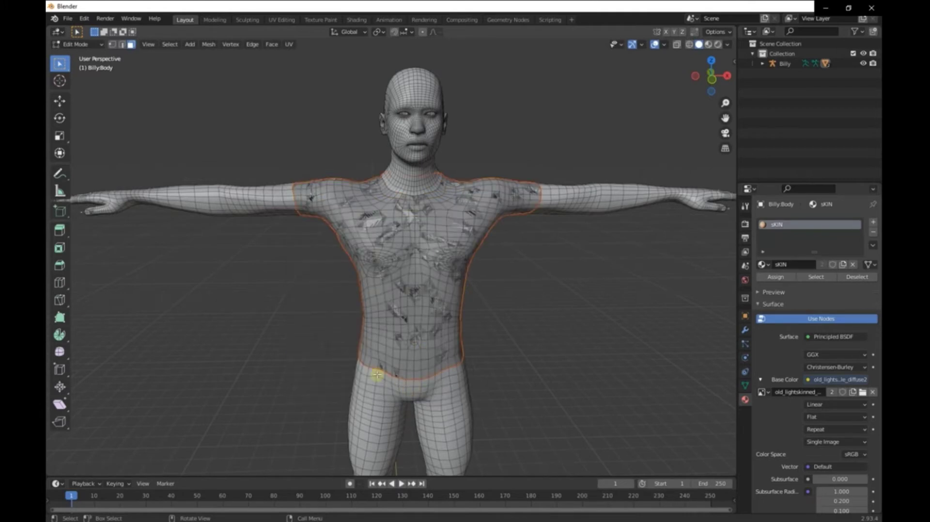
{"action": "key", "text": "Tab"}
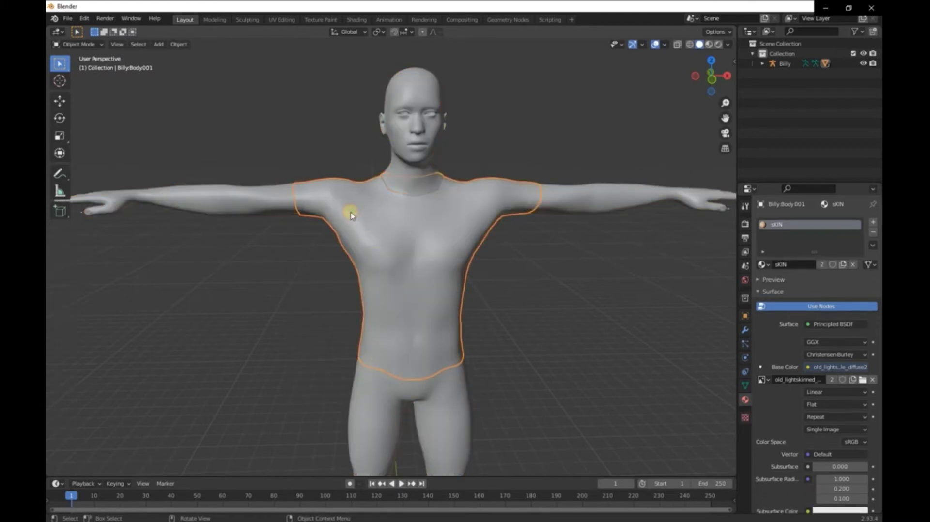
{"action": "left_click_drag", "start_coordinate": [351, 217], "coordinate": [141, 199]}
{"action": "right_click", "coordinate": [141, 198]}
{"action": "middle_click_drag", "start_coordinate": [654, 315], "coordinate": [555, 300], "text": "shift"}
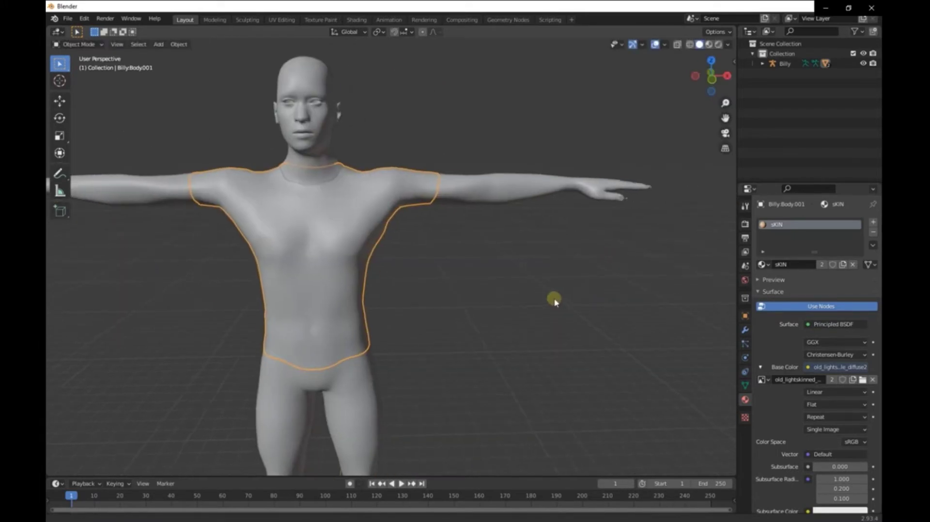
Add a Solidify modifier to Billy:Body.001 with a thickness of -0.07 m
{"action": "left_click", "coordinate": [746, 333]}
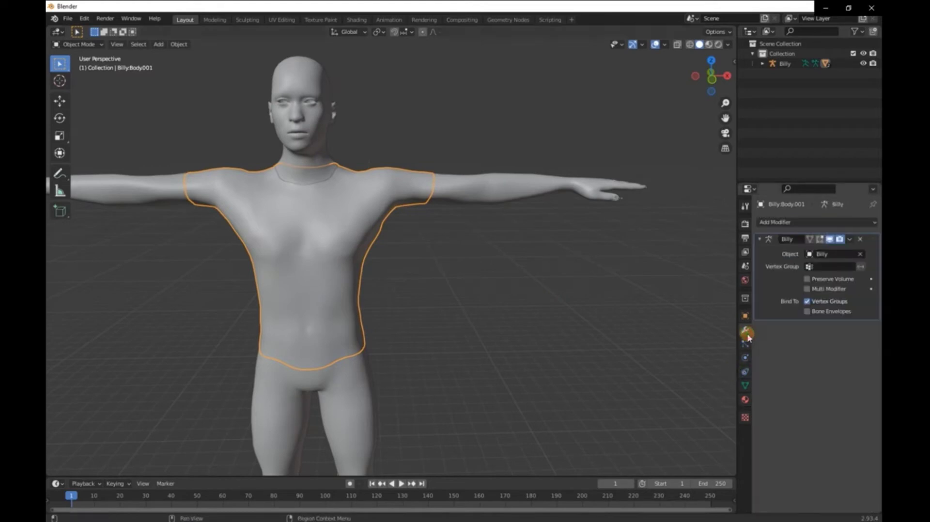
{"action": "left_click", "coordinate": [820, 223]}
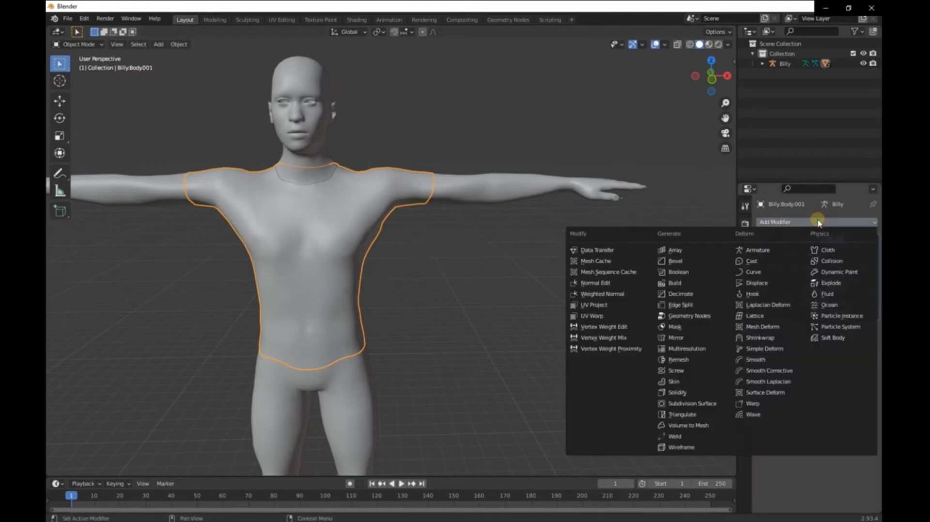
{"action": "left_click", "coordinate": [701, 394]}
{"action": "middle_click_drag", "start_coordinate": [523, 328], "coordinate": [504, 245]}
{"action": "scroll", "coordinate": [515, 246], "scroll_direction": "down", "scroll_amount": 4}
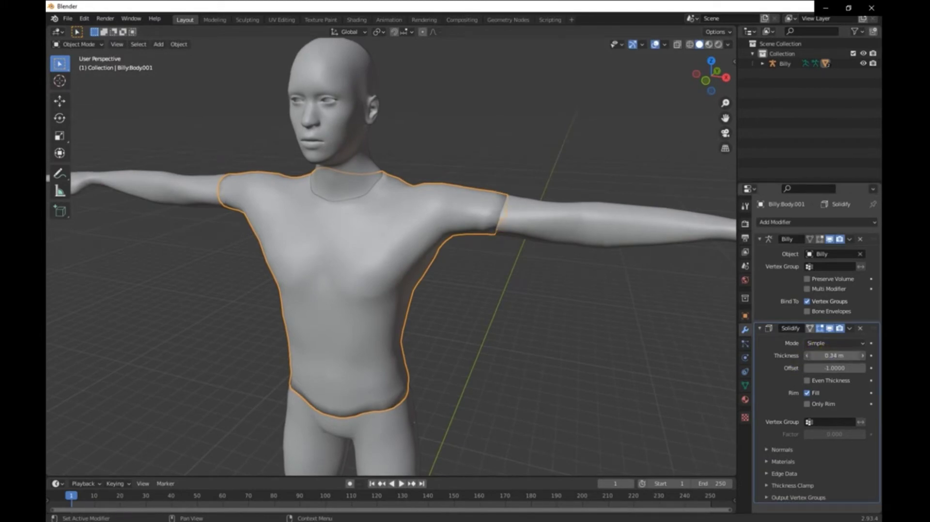
{"action": "mouse_move", "coordinate": [834, 356]}
{"action": "left_mouse_down"}
{"action": "mouse_move", "coordinate": [756, 356]}
{"action": "mouse_move", "coordinate": [840, 355]}
{"action": "left_mouse_up"}
{"action": "middle_click_drag", "start_coordinate": [540, 259], "coordinate": [521, 265]}
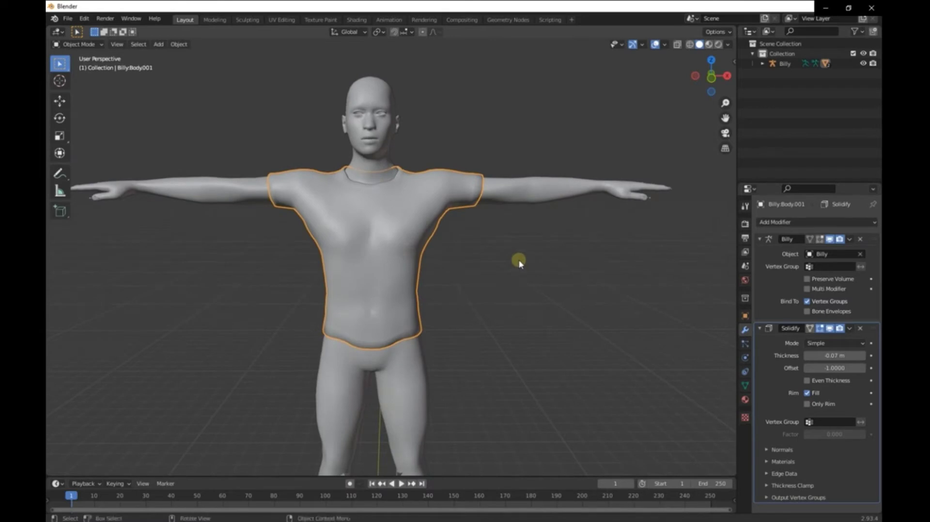
Switch to Material Preview and replace the shirt's skin material with a new T-Shirt material
{"action": "key", "text": "z"}
{"action": "left_click", "coordinate": [523, 293]}
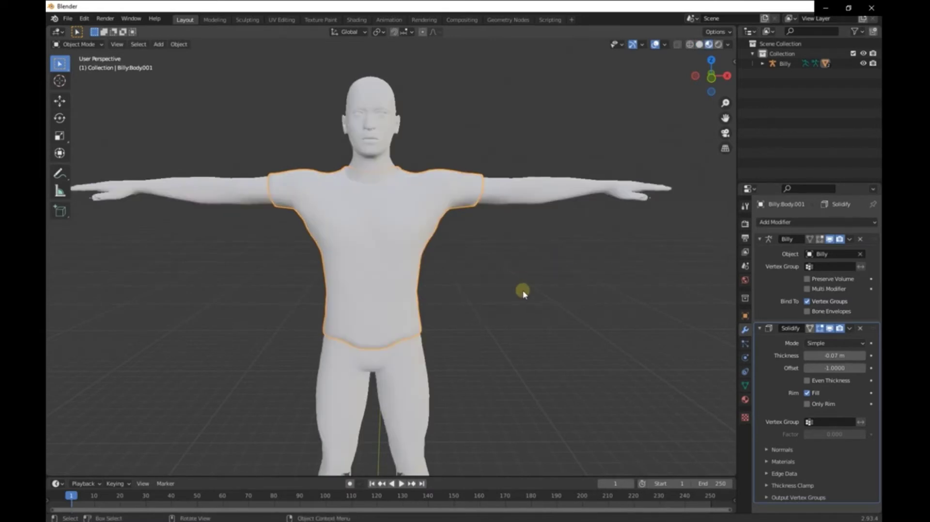
{"action": "scroll", "coordinate": [513, 271], "scroll_direction": "up", "scroll_amount": 3}
{"action": "middle_click_drag", "start_coordinate": [511, 266], "coordinate": [443, 268]}
{"action": "left_click", "coordinate": [746, 398]}
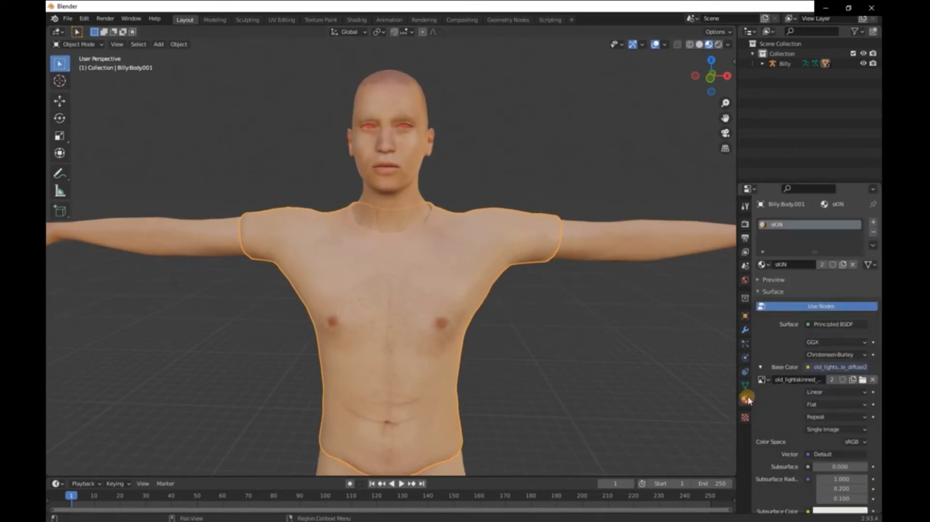
{"action": "left_click", "coordinate": [873, 234]}
{"action": "left_click", "coordinate": [792, 266]}
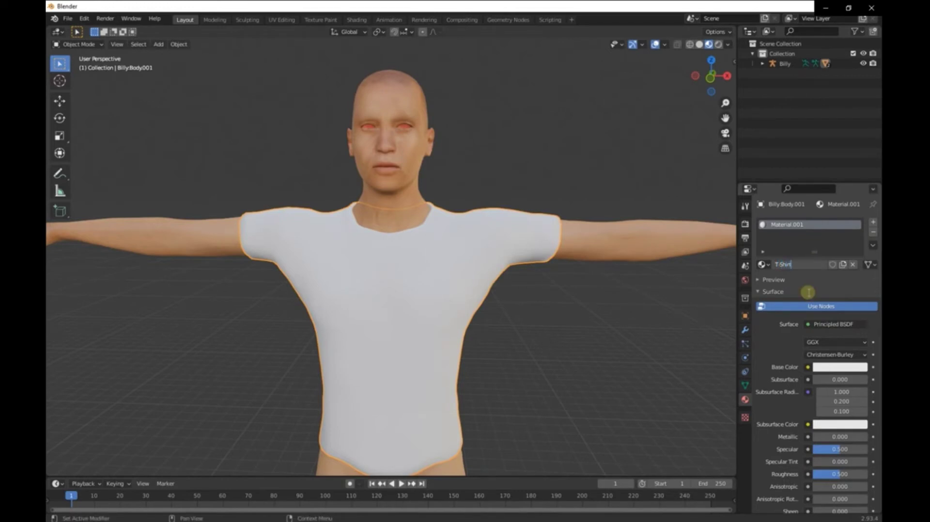
{"action": "middle_click_drag", "start_coordinate": [478, 259], "coordinate": [432, 297]}
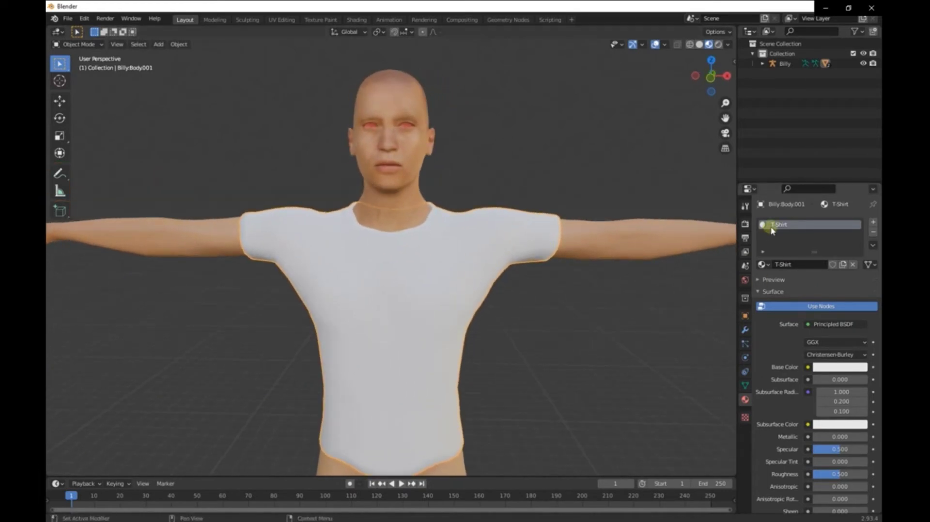
Set the T-Shirt material's Base Color to a pale, near-white off-white
{"action": "left_click", "coordinate": [809, 367]}
{"action": "key", "text": "Escape"}
{"action": "left_click", "coordinate": [841, 368]}
{"action": "mouse_move", "coordinate": [804, 271]}
{"action": "left_mouse_down"}
{"action": "mouse_move", "coordinate": [800, 247]}
{"action": "mouse_move", "coordinate": [821, 237]}
{"action": "mouse_move", "coordinate": [792, 241]}
{"action": "mouse_move", "coordinate": [841, 233]}
{"action": "mouse_move", "coordinate": [782, 246]}
{"action": "mouse_move", "coordinate": [851, 270]}
{"action": "mouse_move", "coordinate": [853, 257]}
{"action": "left_mouse_up"}
{"action": "left_click", "coordinate": [799, 390]}
{"action": "left_click", "coordinate": [822, 368]}
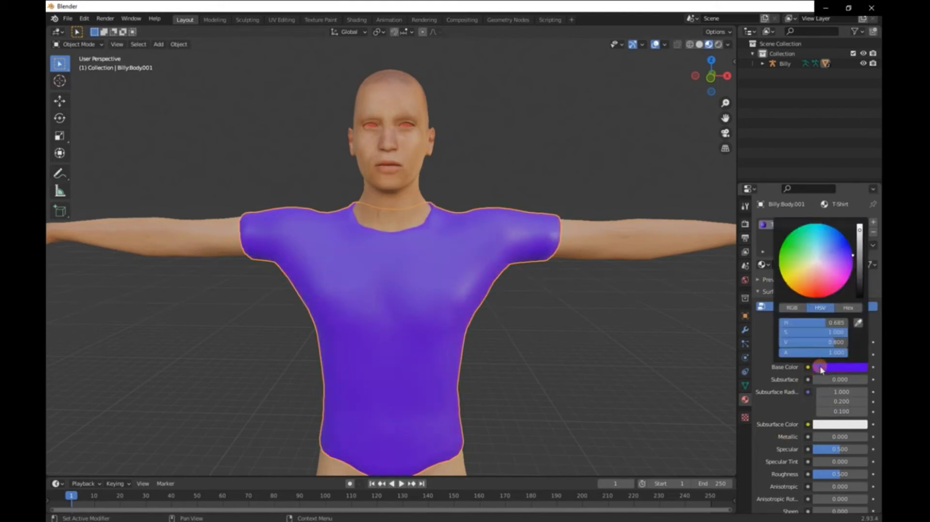
{"action": "left_click", "coordinate": [818, 260]}
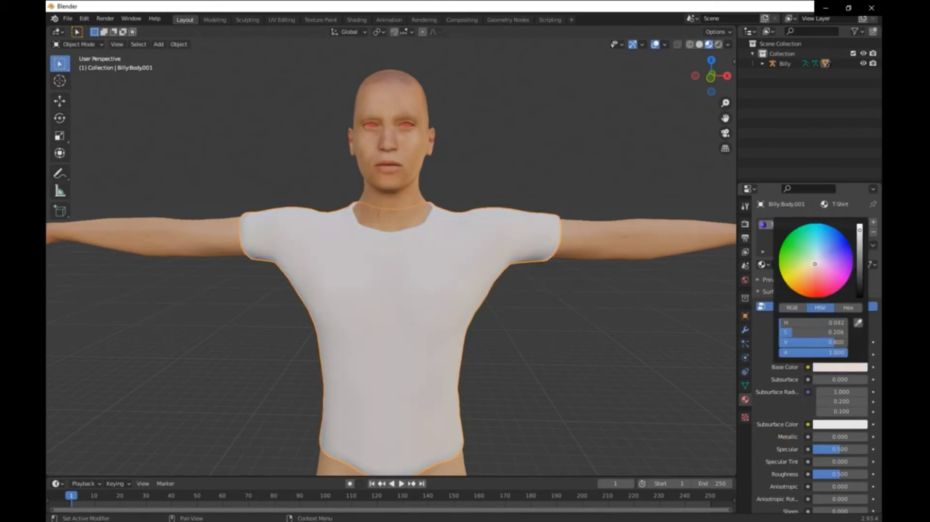
{"action": "left_click", "coordinate": [635, 308]}
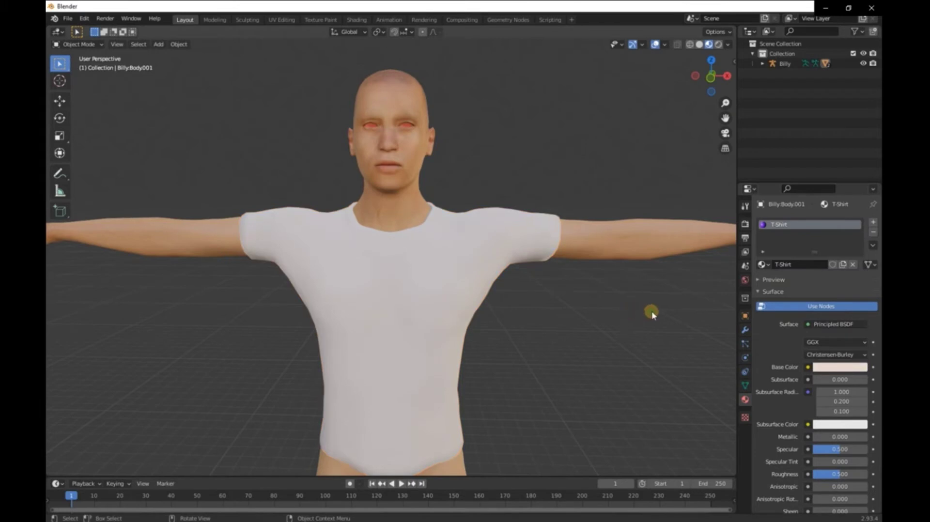
Link the T-Shirt Base Color to an Image Texture, browsing the textures folder without loading an image
{"action": "left_click", "coordinate": [807, 367]}
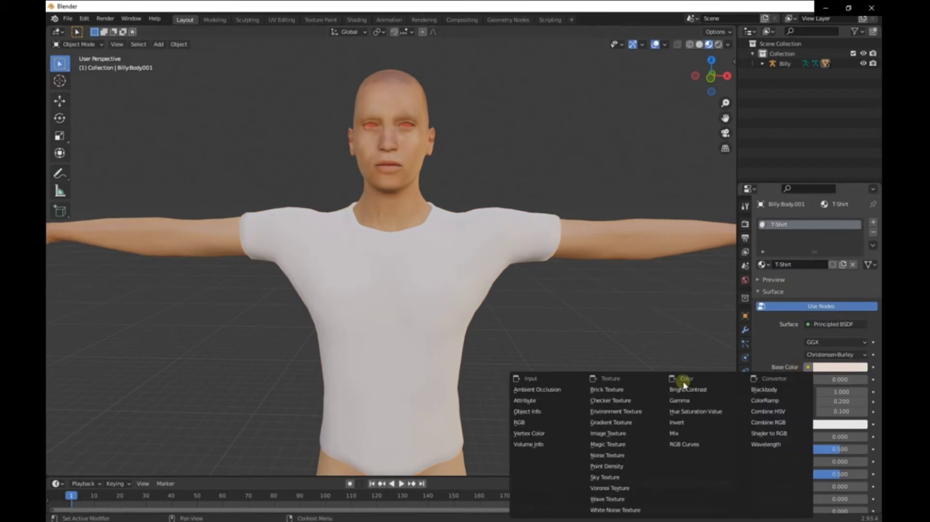
{"action": "left_click", "coordinate": [629, 435]}
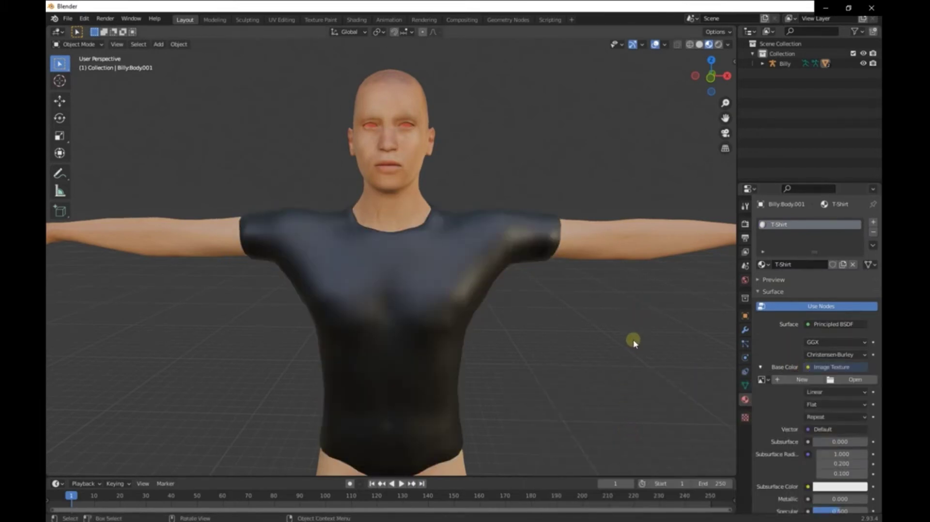
{"action": "mouse_move", "coordinate": [634, 343]}
{"action": "middle_mouse_down"}
{"action": "mouse_move", "coordinate": [557, 339]}
{"action": "mouse_move", "coordinate": [629, 343]}
{"action": "middle_mouse_up"}
{"action": "left_click", "coordinate": [853, 380]}
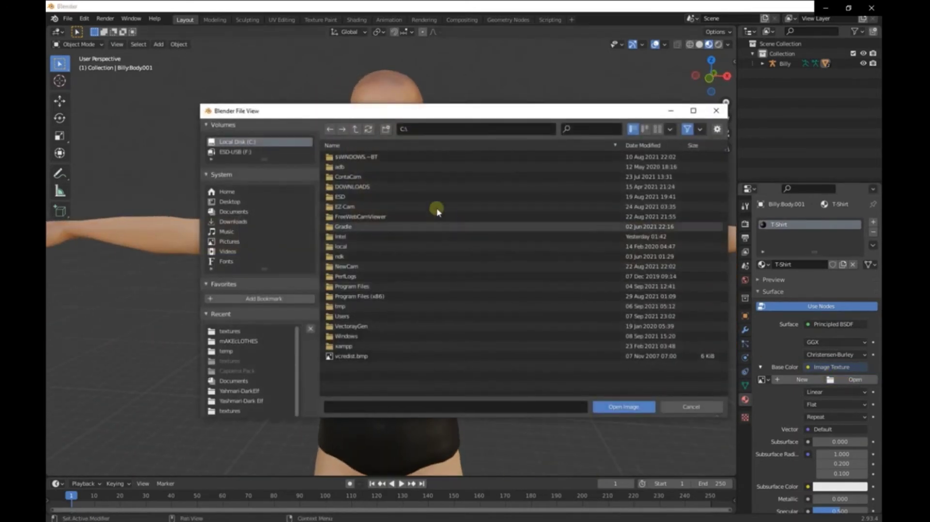
{"action": "left_click", "coordinate": [259, 331]}
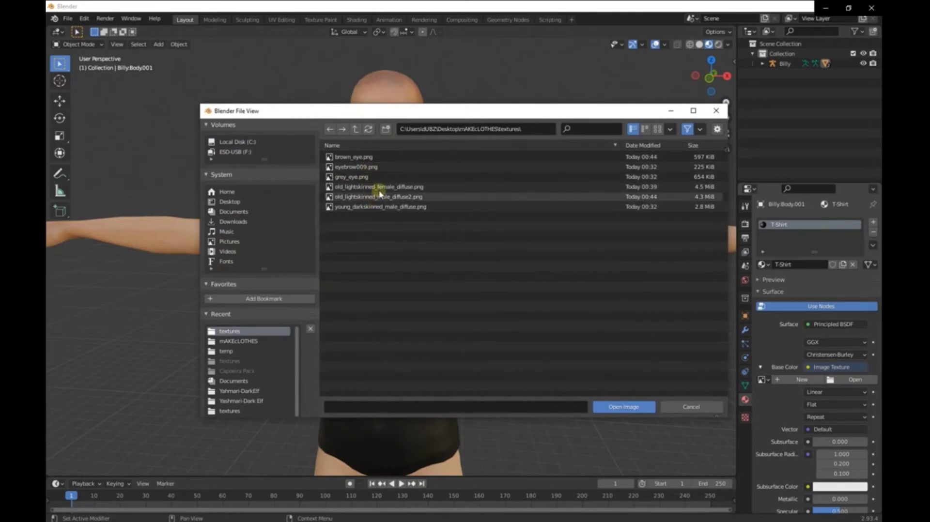
{"action": "left_click", "coordinate": [715, 113]}
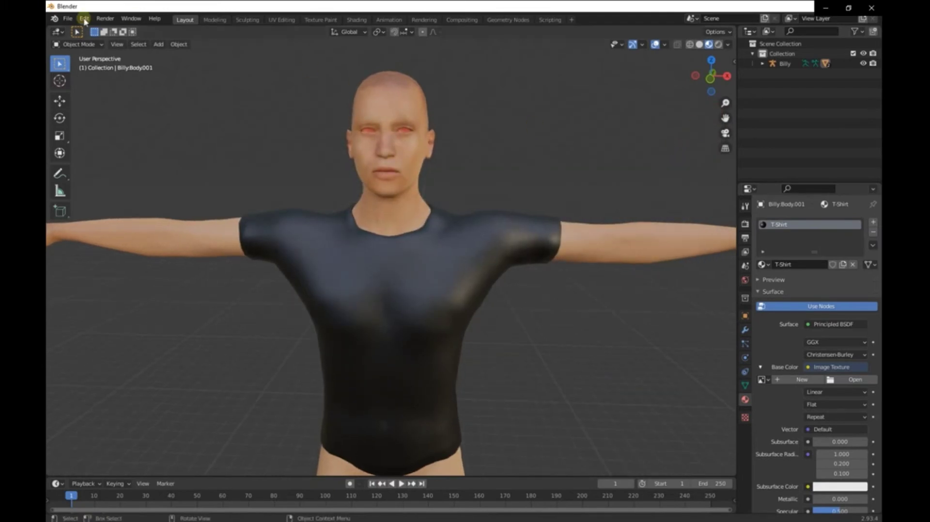
Switch the shirt to Texture Paint mode and check its transform and paint tool settings
{"action": "left_click", "coordinate": [91, 45]}
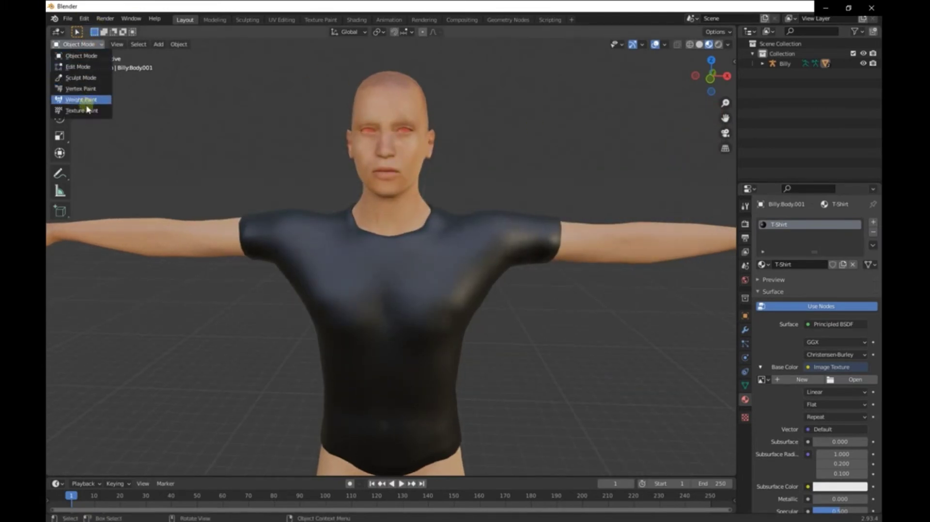
{"action": "left_click", "coordinate": [83, 107]}
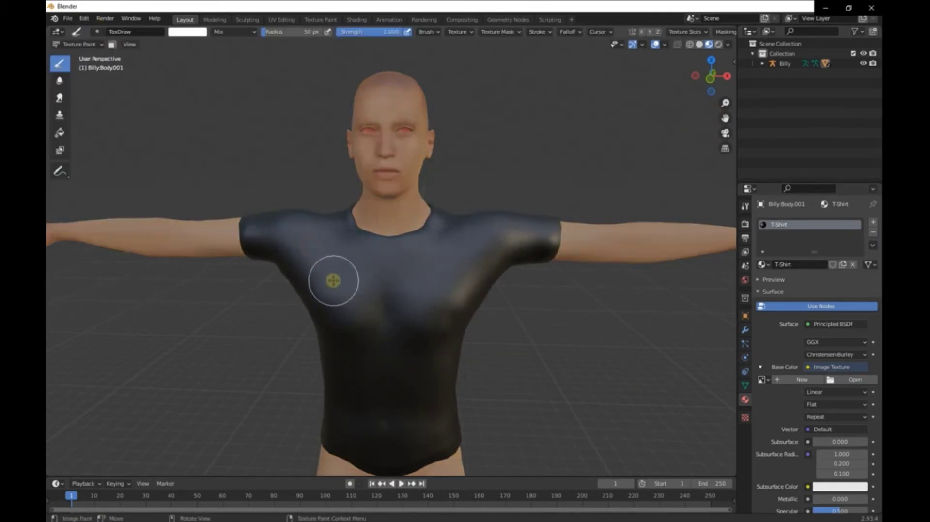
{"action": "left_click", "coordinate": [348, 247]}
{"action": "middle_click_drag", "start_coordinate": [348, 247], "coordinate": [342, 245]}
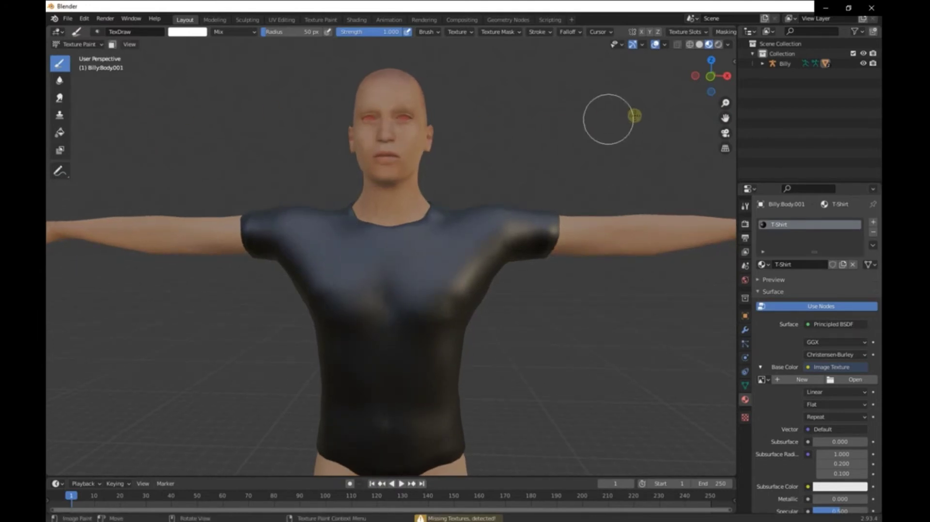
{"action": "left_click", "coordinate": [734, 63]}
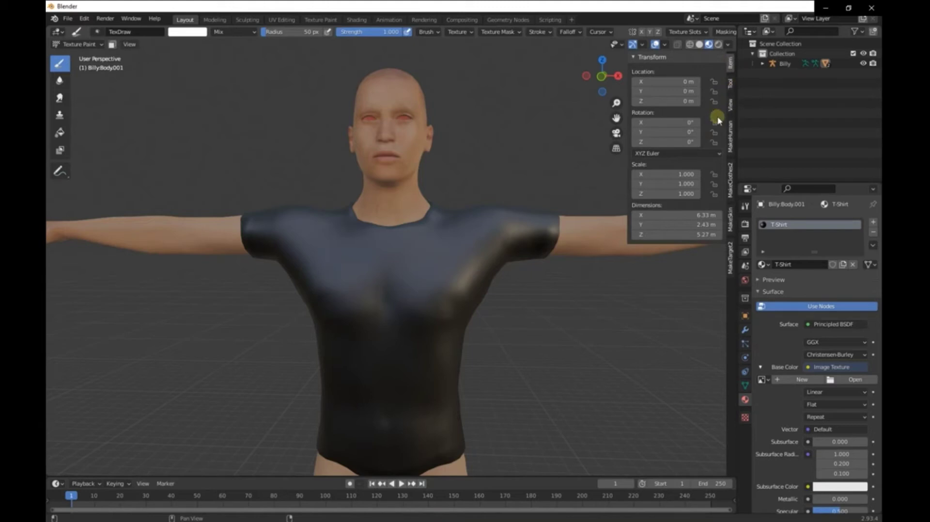
{"action": "left_click", "coordinate": [730, 87]}
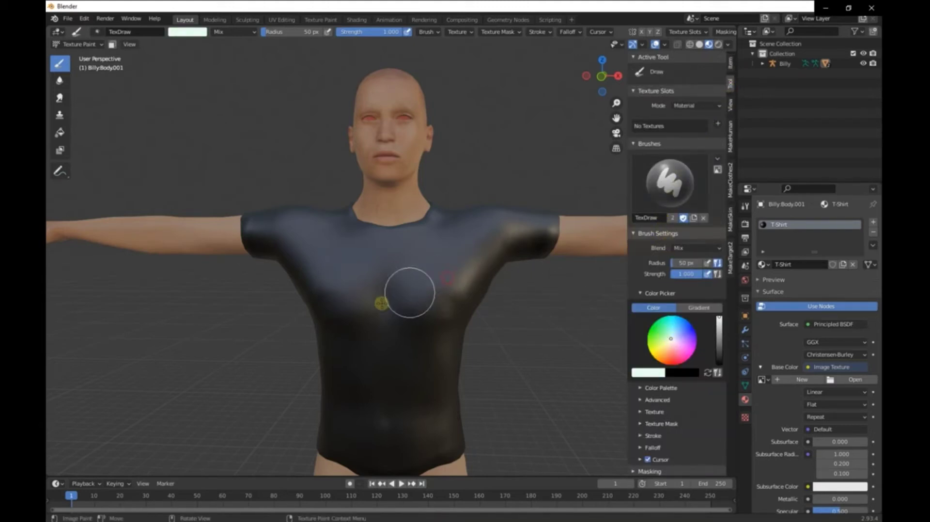
{"action": "left_click", "coordinate": [403, 297]}
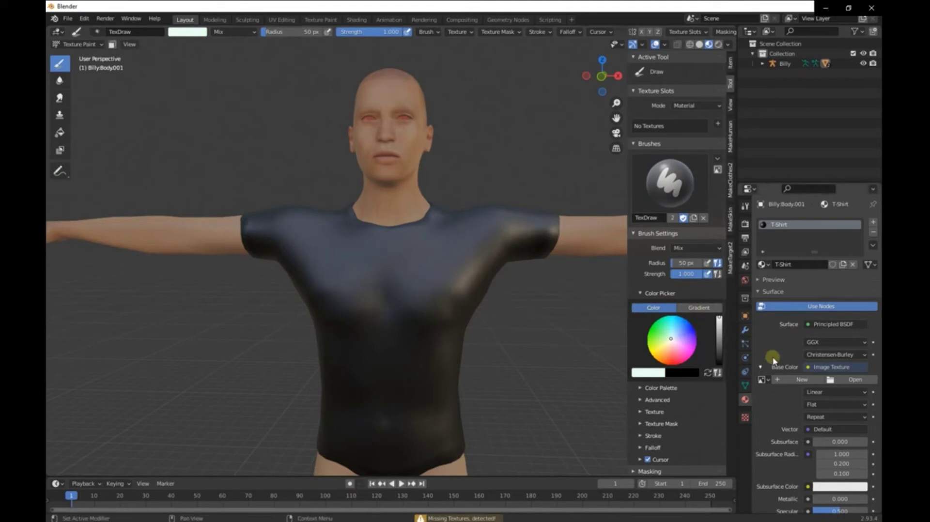
Create a new 1024×1024 Untitled base-colour image and paint white strokes across the chest and collar
{"action": "left_click", "coordinate": [792, 381]}
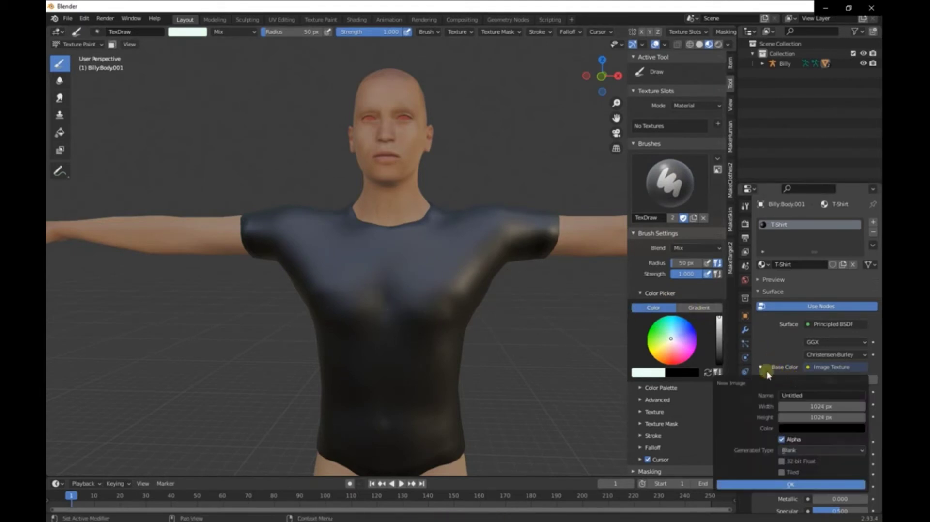
{"action": "left_click", "coordinate": [791, 484]}
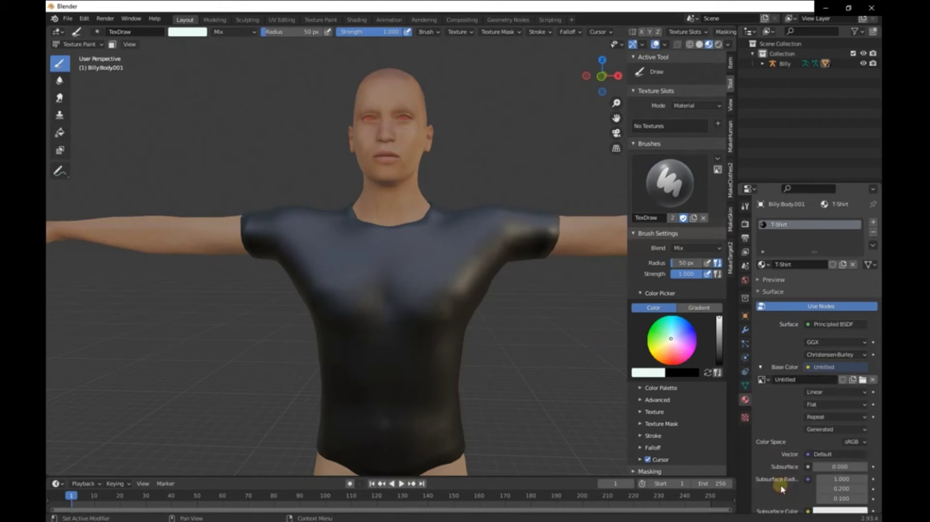
{"action": "mouse_move", "coordinate": [322, 241]}
{"action": "left_mouse_down"}
{"action": "mouse_move", "coordinate": [425, 317]}
{"action": "mouse_move", "coordinate": [440, 318]}
{"action": "mouse_move", "coordinate": [468, 261]}
{"action": "mouse_move", "coordinate": [338, 312]}
{"action": "left_mouse_up"}
{"action": "mouse_move", "coordinate": [357, 291]}
{"action": "middle_mouse_down"}
{"action": "mouse_move", "coordinate": [348, 304]}
{"action": "mouse_move", "coordinate": [422, 297]}
{"action": "middle_mouse_up"}
{"action": "scroll", "coordinate": [348, 304], "scroll_direction": "up", "scroll_amount": 5}
{"action": "left_click_drag", "start_coordinate": [422, 297], "coordinate": [305, 278]}
{"action": "scroll", "coordinate": [345, 286], "scroll_direction": "down", "scroll_amount": 4}
{"action": "middle_click_drag", "start_coordinate": [400, 269], "coordinate": [715, 397]}
{"action": "left_click", "coordinate": [745, 417]}
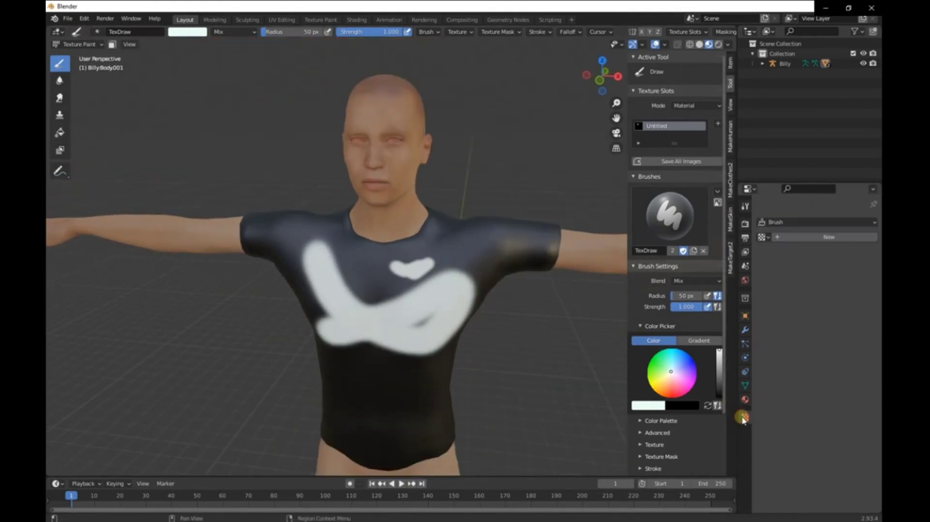
Create a brush texture from img20210813_15353903.png and paint textured white strokes and a spiral
{"action": "left_click", "coordinate": [778, 239]}
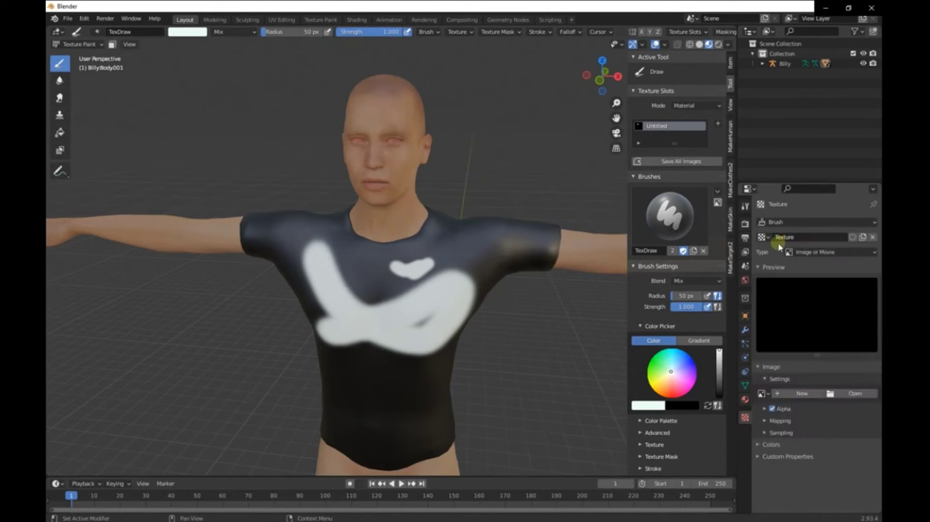
{"action": "left_click", "coordinate": [806, 393]}
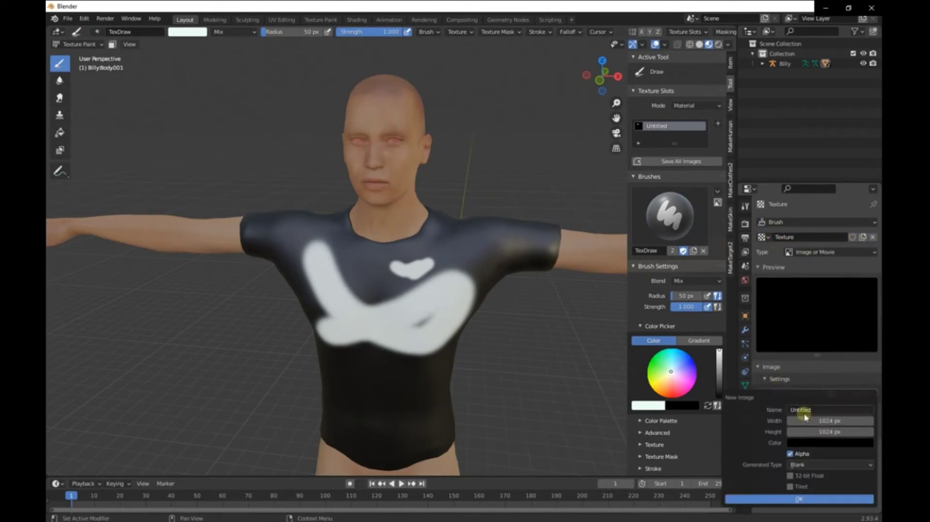
{"action": "left_click", "coordinate": [818, 503]}
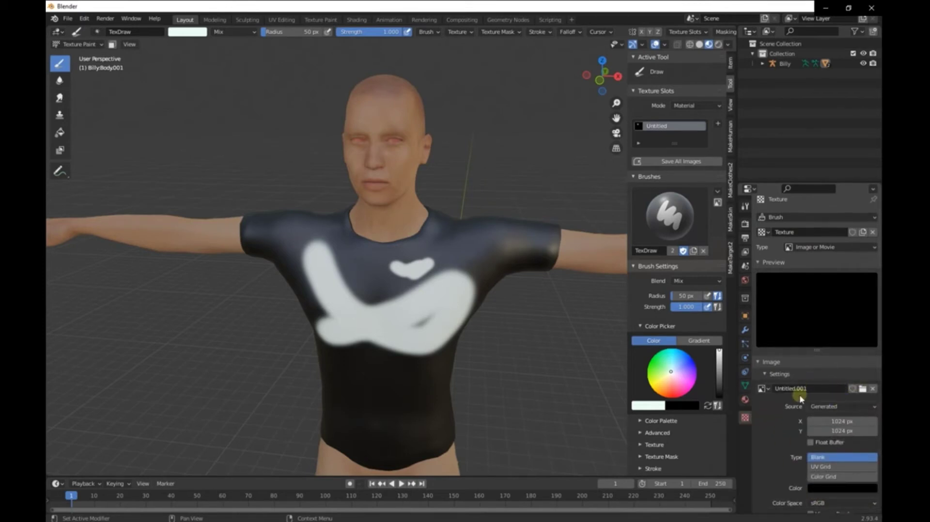
{"action": "left_click", "coordinate": [862, 390]}
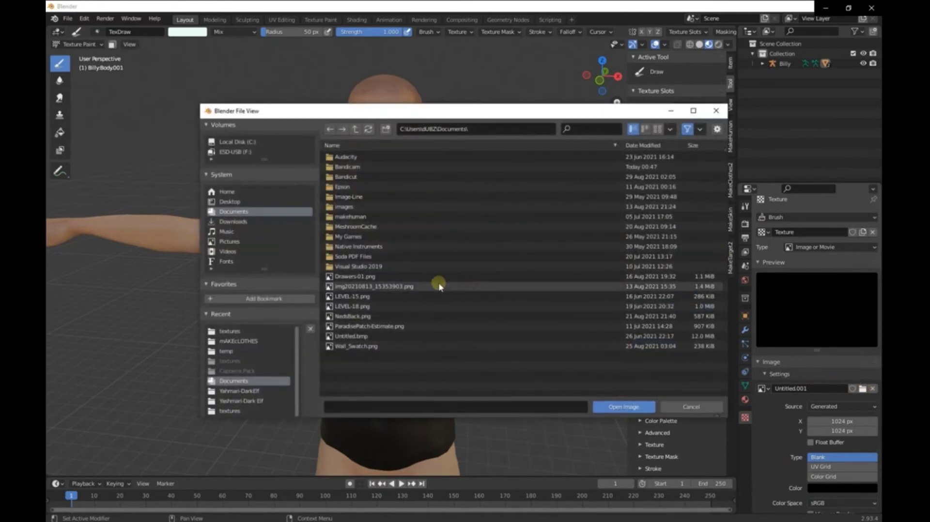
{"action": "left_click", "coordinate": [440, 286]}
{"action": "double_click", "coordinate": [440, 286]}
{"action": "mouse_move", "coordinate": [436, 280]}
{"action": "left_mouse_down"}
{"action": "mouse_move", "coordinate": [395, 309]}
{"action": "mouse_move", "coordinate": [363, 271]}
{"action": "mouse_move", "coordinate": [346, 269]}
{"action": "mouse_move", "coordinate": [543, 291]}
{"action": "left_mouse_up"}
{"action": "scroll", "coordinate": [543, 291], "scroll_direction": "up", "scroll_amount": 10}
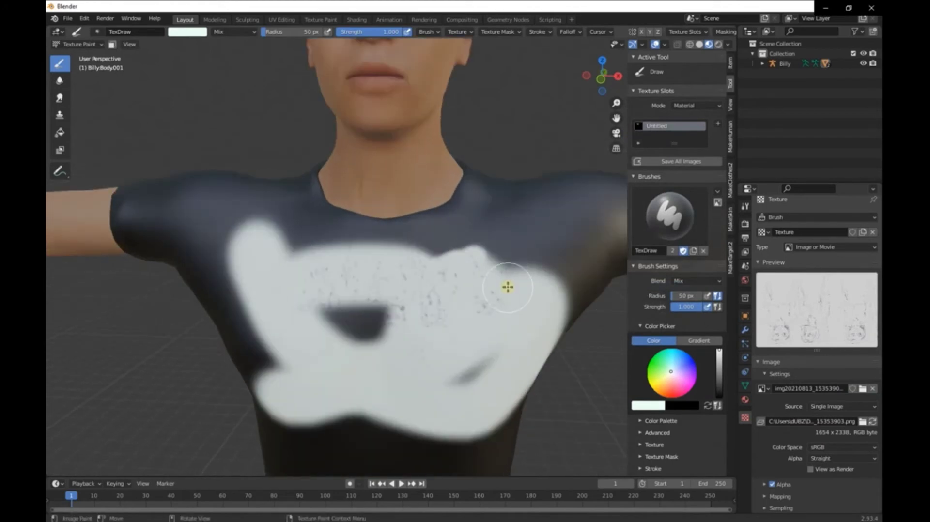
{"action": "scroll", "coordinate": [473, 296], "scroll_direction": "up", "scroll_amount": 1}
{"action": "mouse_move", "coordinate": [505, 263]}
{"action": "left_mouse_down"}
{"action": "mouse_move", "coordinate": [449, 265]}
{"action": "mouse_move", "coordinate": [457, 241]}
{"action": "mouse_move", "coordinate": [521, 216]}
{"action": "mouse_move", "coordinate": [552, 328]}
{"action": "mouse_move", "coordinate": [504, 276]}
{"action": "left_mouse_up"}
{"action": "scroll", "coordinate": [503, 276], "scroll_direction": "down", "scroll_amount": 10}
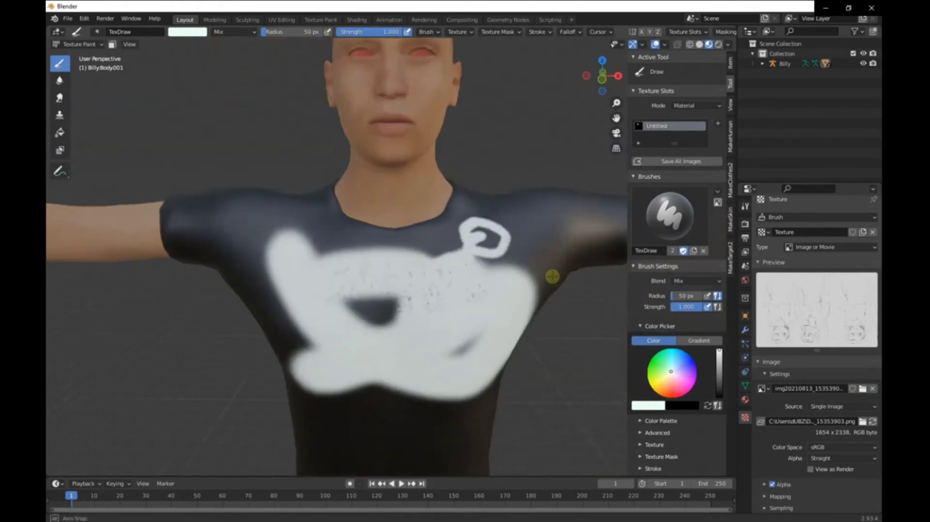
Choose the Brush - Texture slot, set red-orange colour, and paint using a new Untitled.002 texture
{"action": "left_click", "coordinate": [872, 389]}
{"action": "mouse_move", "coordinate": [557, 301]}
{"action": "middle_mouse_down"}
{"action": "mouse_move", "coordinate": [494, 306]}
{"action": "mouse_move", "coordinate": [606, 291]}
{"action": "middle_mouse_up"}
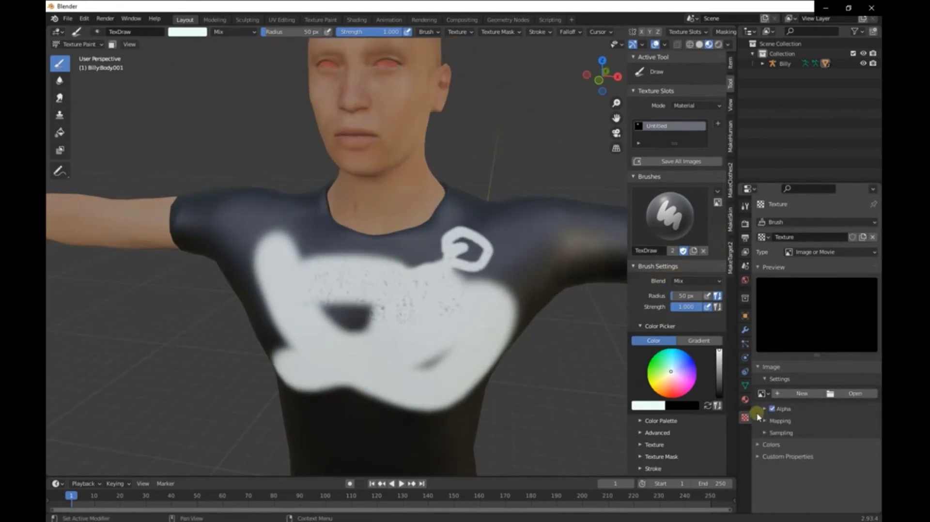
{"action": "left_click", "coordinate": [872, 224]}
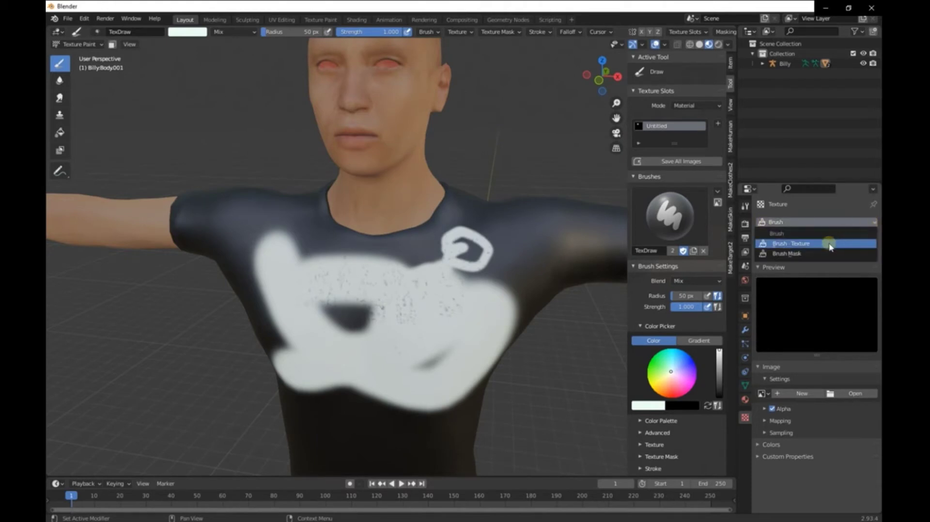
{"action": "left_click", "coordinate": [819, 244]}
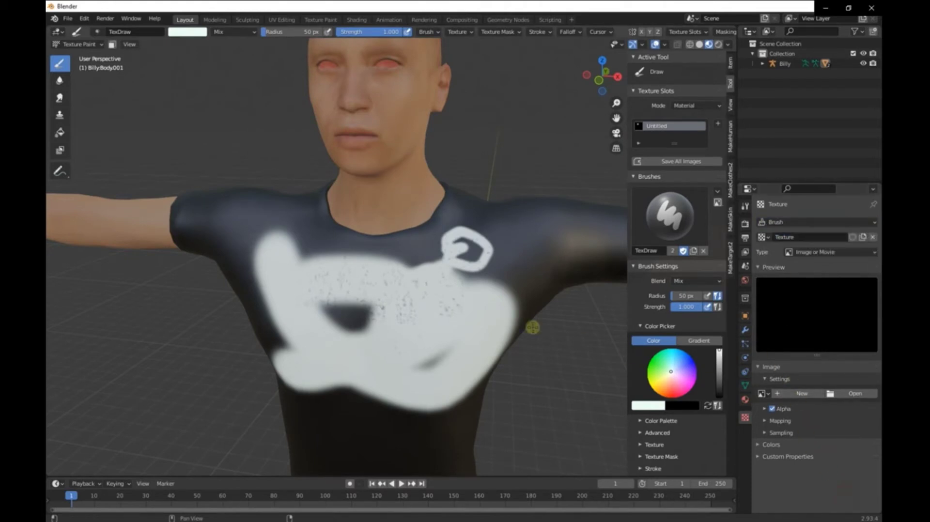
{"action": "middle_click_drag", "start_coordinate": [476, 304], "coordinate": [440, 281]}
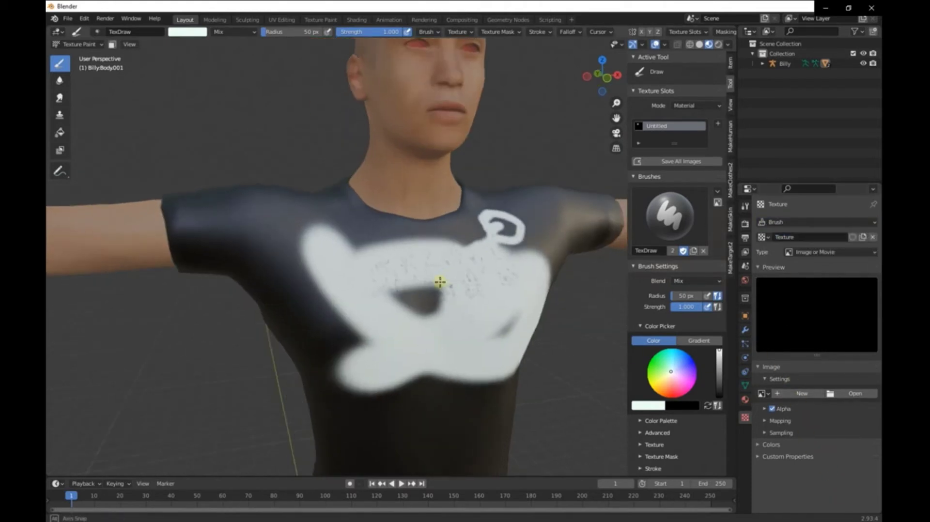
{"action": "left_click", "coordinate": [671, 394]}
{"action": "middle_click_drag", "start_coordinate": [488, 289], "coordinate": [461, 311]}
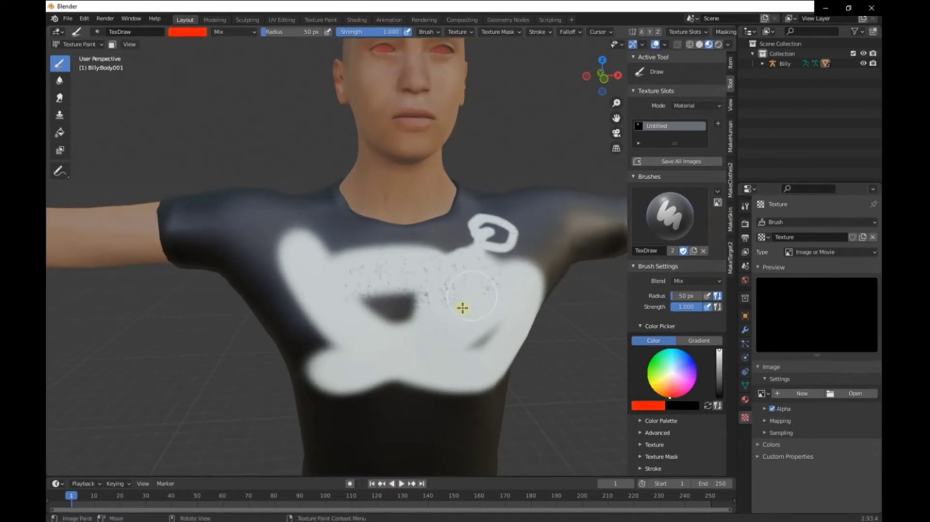
{"action": "left_click", "coordinate": [785, 394]}
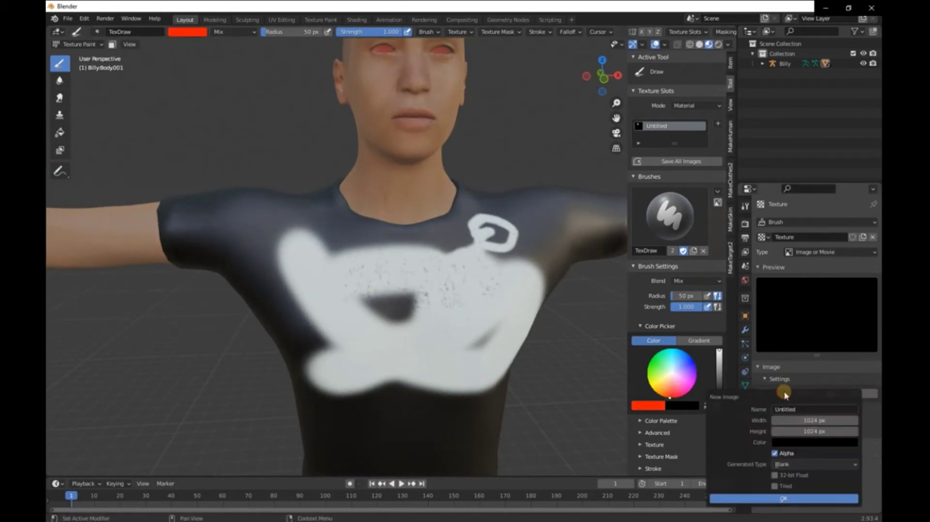
{"action": "left_click", "coordinate": [787, 498]}
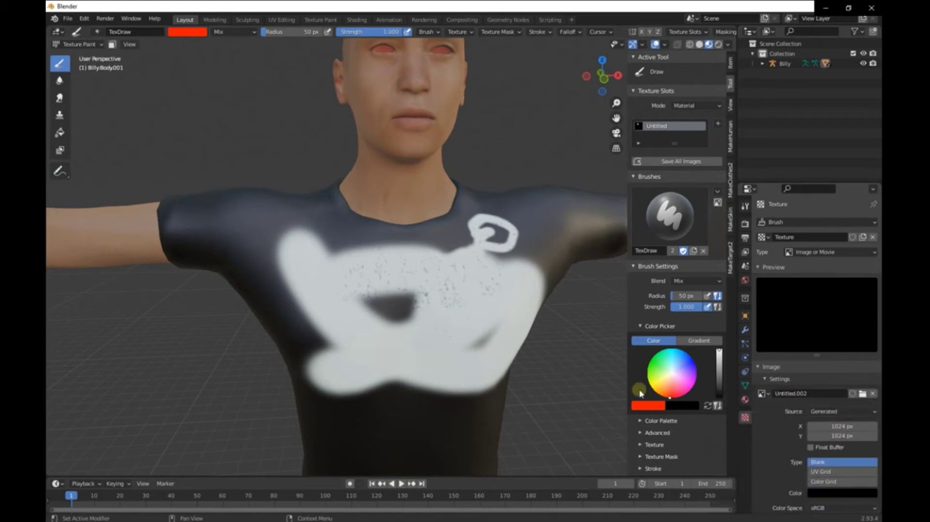
{"action": "mouse_move", "coordinate": [485, 291]}
{"action": "left_mouse_down"}
{"action": "mouse_move", "coordinate": [394, 333]}
{"action": "mouse_move", "coordinate": [443, 276]}
{"action": "mouse_move", "coordinate": [427, 290]}
{"action": "left_mouse_up"}
{"action": "mouse_move", "coordinate": [426, 291]}
{"action": "middle_mouse_down"}
{"action": "mouse_move", "coordinate": [408, 288]}
{"action": "mouse_move", "coordinate": [436, 270]}
{"action": "middle_mouse_up"}
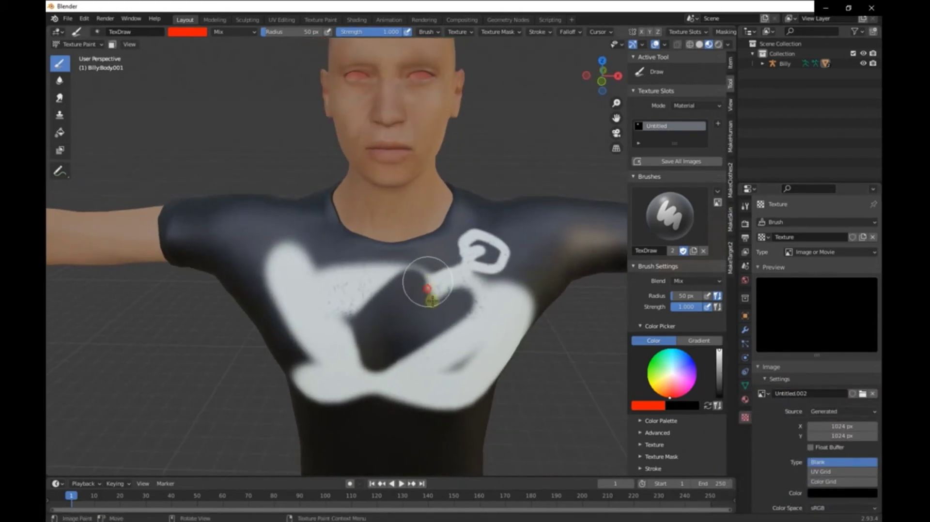
Remove the brush texture and paint red and magenta strokes across the chest
{"action": "left_click", "coordinate": [872, 237]}
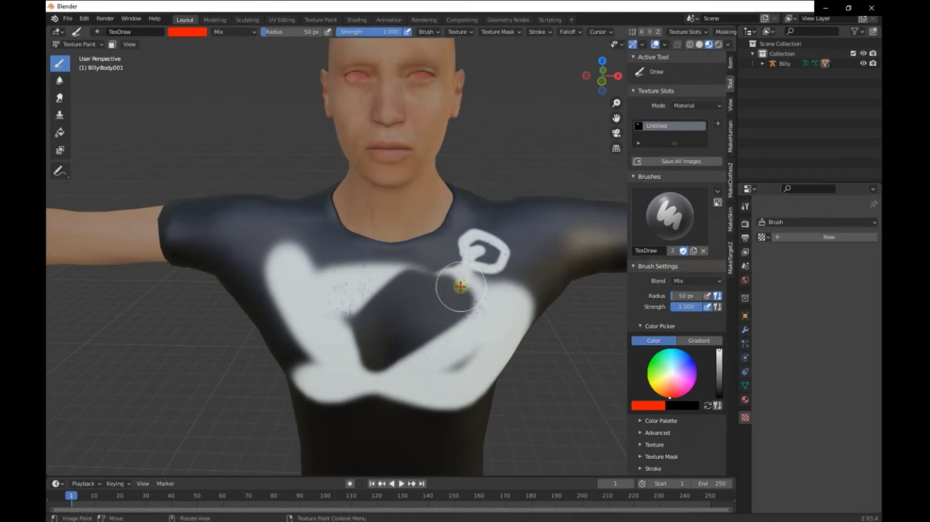
{"action": "mouse_move", "coordinate": [454, 264]}
{"action": "left_mouse_down"}
{"action": "mouse_move", "coordinate": [359, 295]}
{"action": "mouse_move", "coordinate": [305, 269]}
{"action": "mouse_move", "coordinate": [336, 327]}
{"action": "mouse_move", "coordinate": [368, 339]}
{"action": "left_mouse_up"}
{"action": "left_click_drag", "start_coordinate": [384, 270], "coordinate": [357, 317]}
{"action": "right_click", "coordinate": [421, 296]}
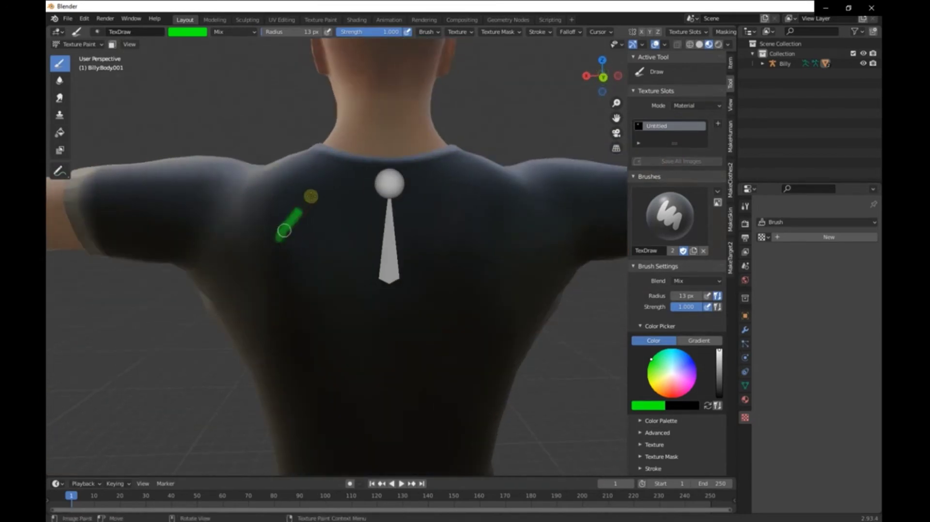
Paint the remaining BASE GAME letters in green across the shirt's back
{"action": "mouse_move", "coordinate": [297, 251]}
{"action": "left_mouse_down"}
{"action": "mouse_move", "coordinate": [372, 242]}
{"action": "mouse_move", "coordinate": [373, 282]}
{"action": "left_mouse_up"}
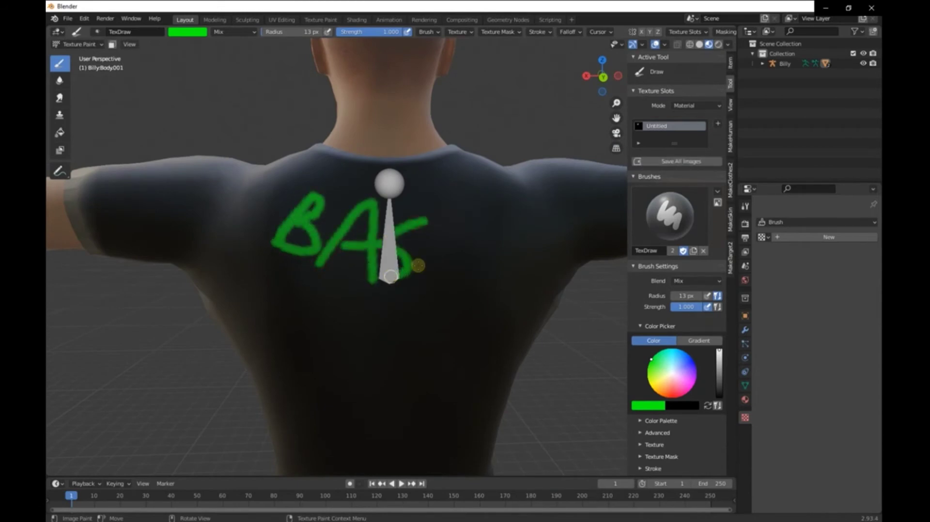
{"action": "left_click_drag", "start_coordinate": [422, 259], "coordinate": [451, 302]}
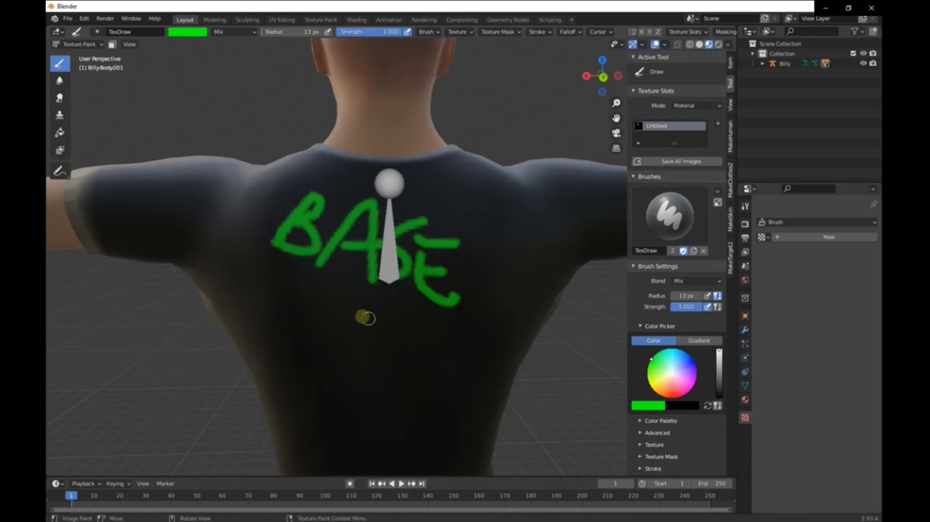
{"action": "left_click_drag", "start_coordinate": [364, 319], "coordinate": [322, 352]}
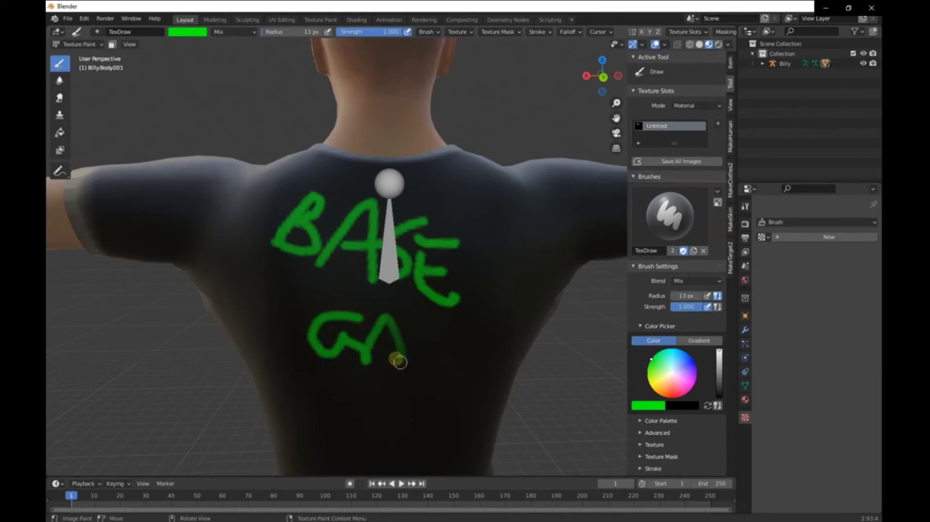
{"action": "mouse_move", "coordinate": [399, 363]}
{"action": "left_mouse_down"}
{"action": "mouse_move", "coordinate": [447, 328]}
{"action": "mouse_move", "coordinate": [494, 372]}
{"action": "left_mouse_up"}
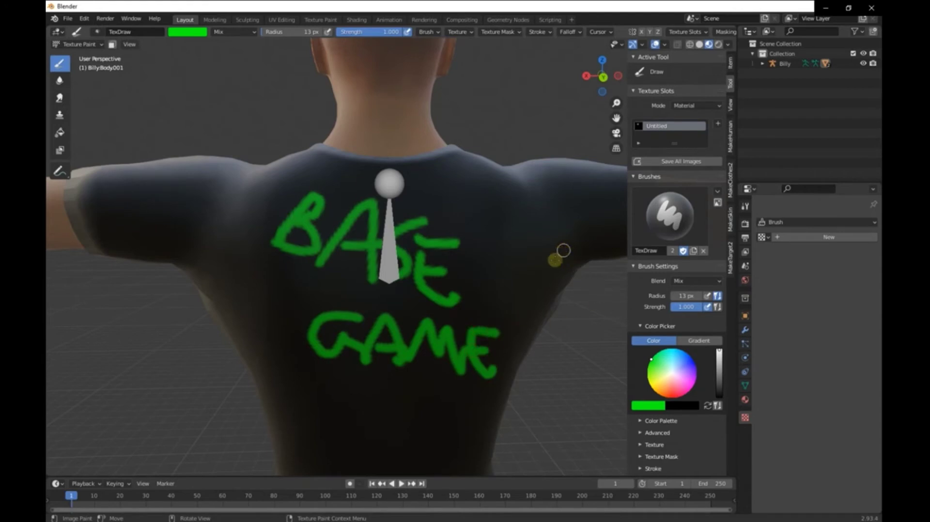
{"action": "middle_click_drag", "start_coordinate": [551, 259], "coordinate": [558, 255]}
Save all the painted images
{"action": "left_click", "coordinate": [679, 163]}
{"action": "scroll", "coordinate": [680, 167], "scroll_direction": "down", "scroll_amount": 1}
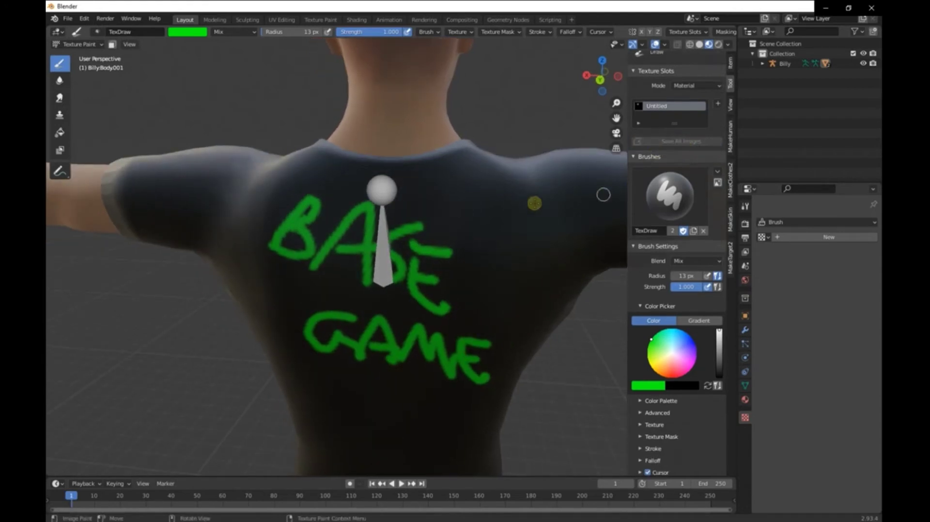
{"action": "scroll", "coordinate": [533, 210], "scroll_direction": "down", "scroll_amount": 4}
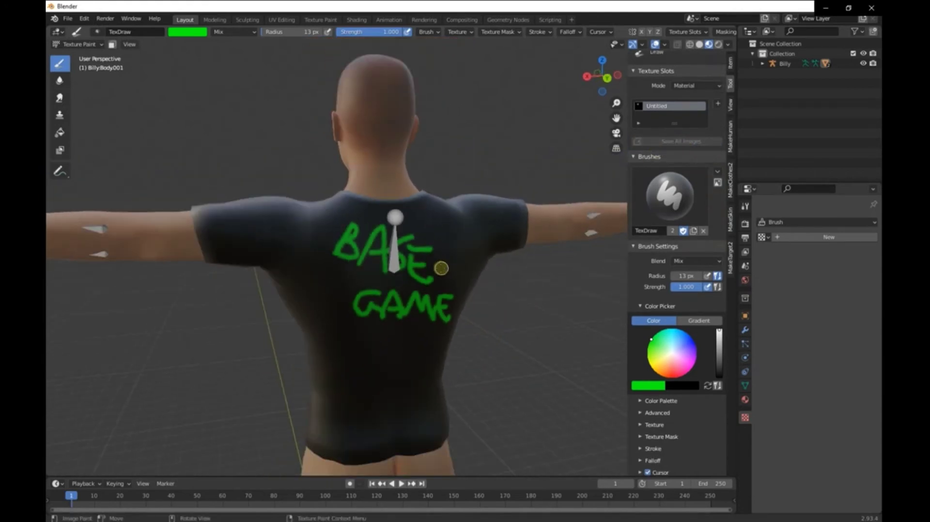
{"action": "middle_click_drag", "start_coordinate": [440, 268], "coordinate": [465, 264]}
Browse Desktop > mAKEcLOTHES > textures in File Explorer, then restore Blender
{"action": "left_click", "coordinate": [826, 7]}
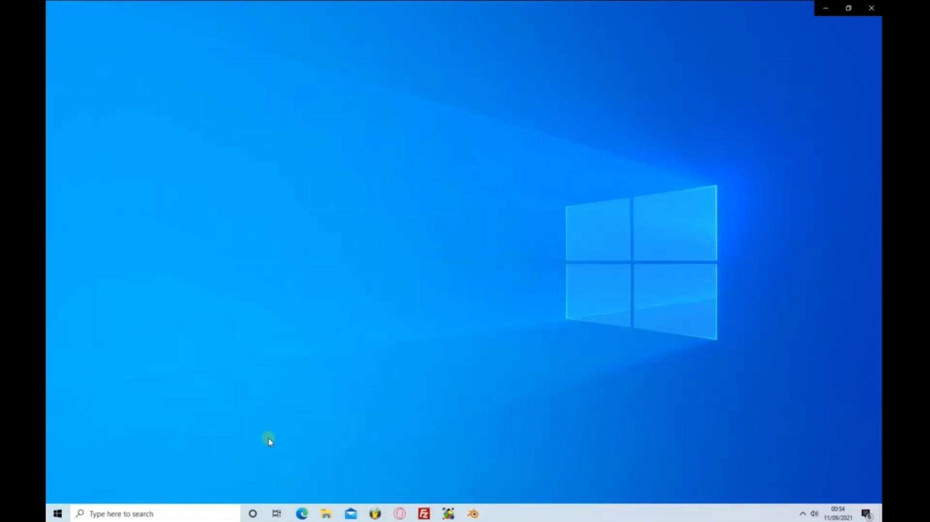
{"action": "left_click", "coordinate": [324, 516]}
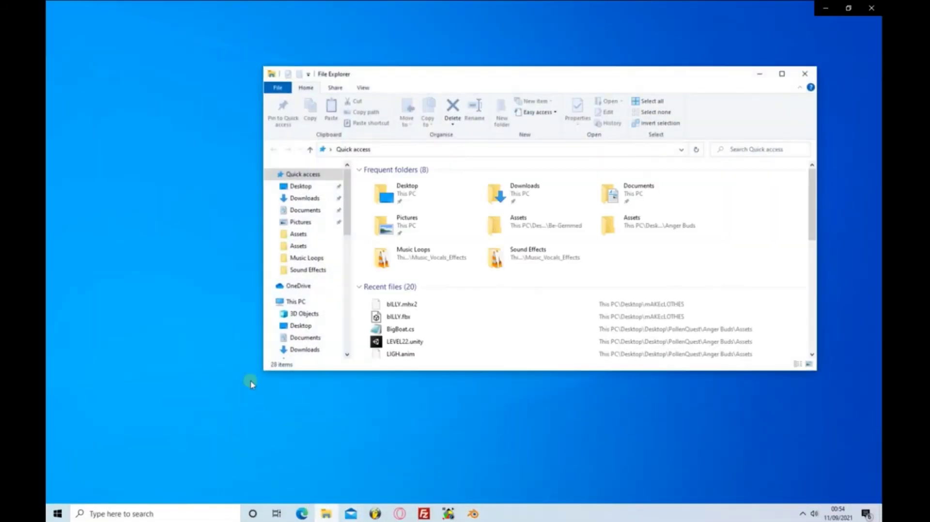
{"action": "left_click", "coordinate": [313, 189]}
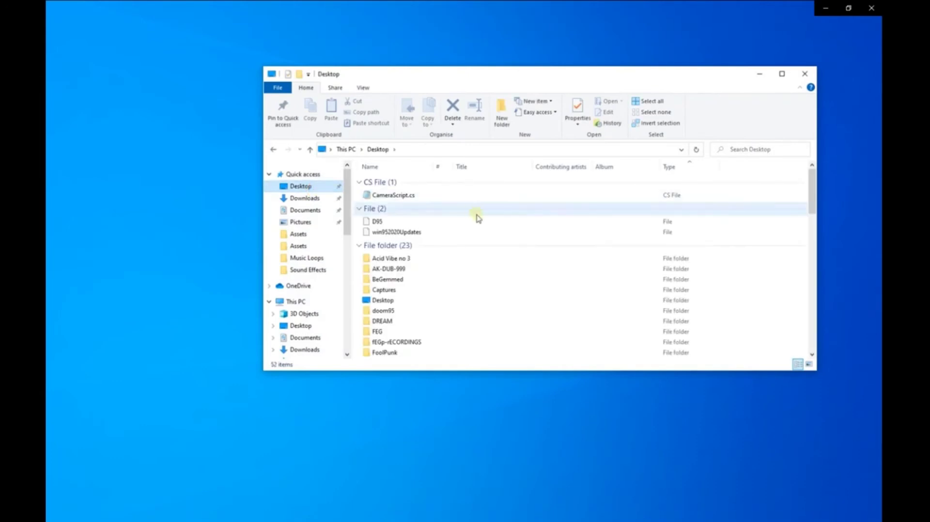
{"action": "scroll", "coordinate": [474, 218], "scroll_direction": "down", "scroll_amount": 5}
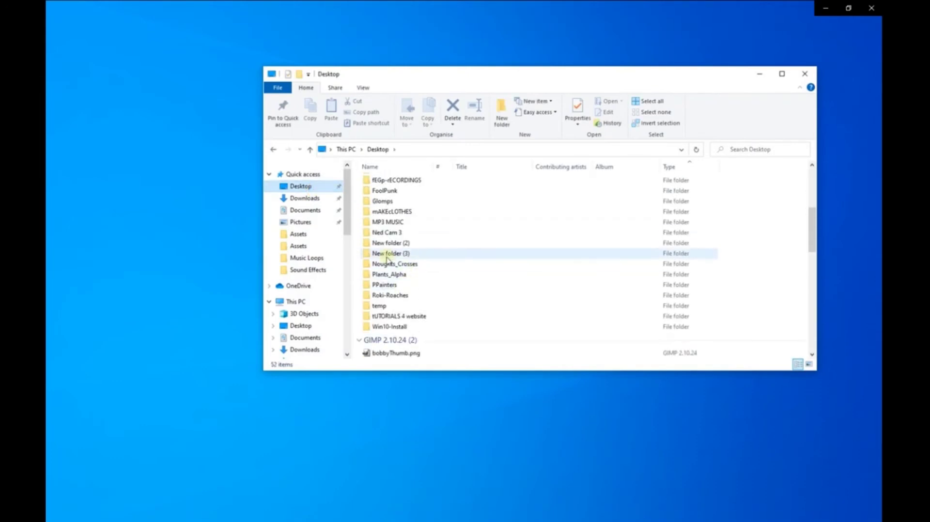
{"action": "double_click", "coordinate": [394, 211]}
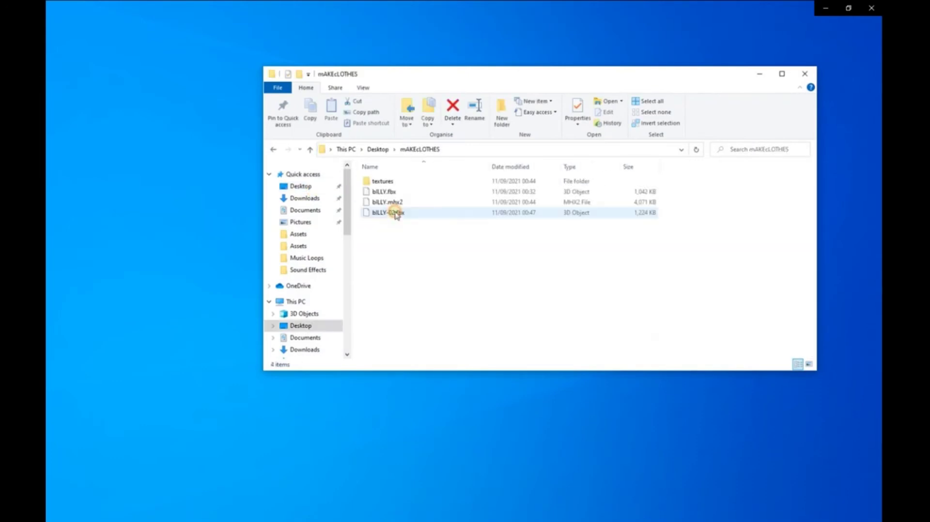
{"action": "double_click", "coordinate": [387, 182]}
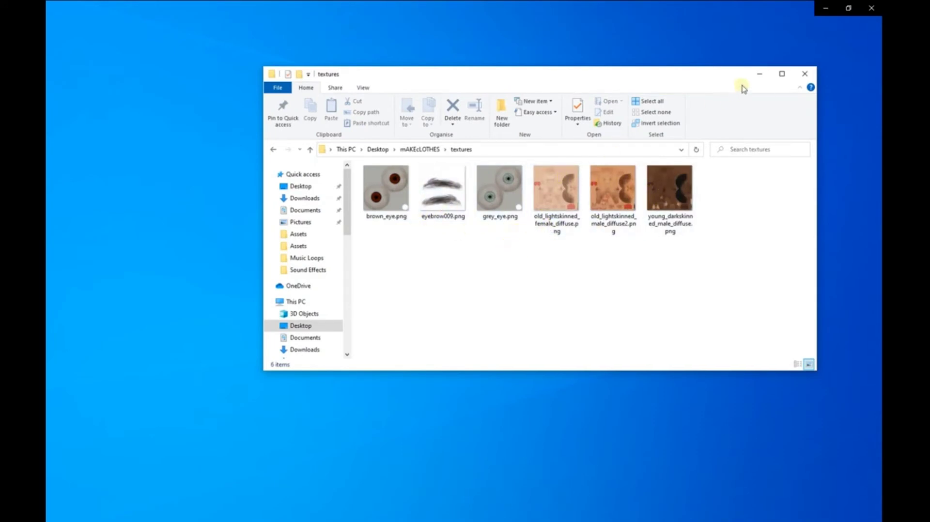
{"action": "left_click", "coordinate": [759, 77]}
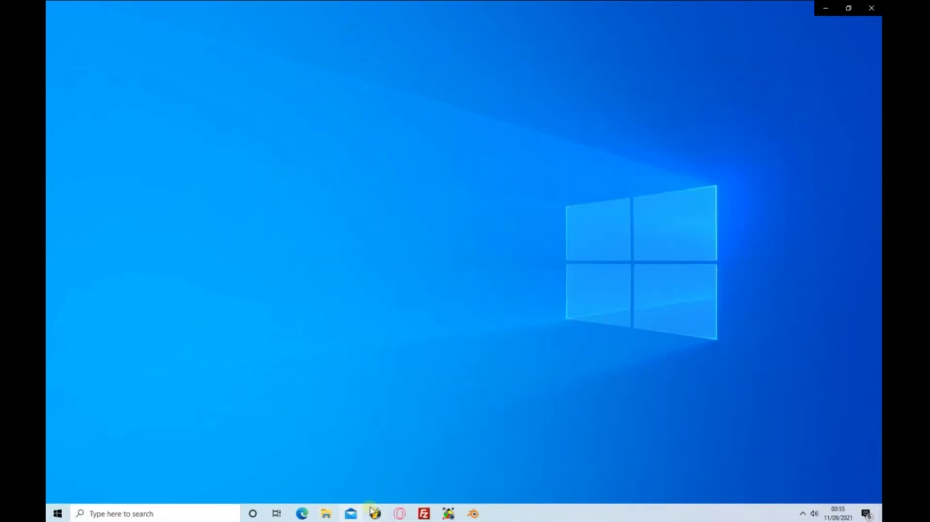
{"action": "left_click", "coordinate": [470, 517]}
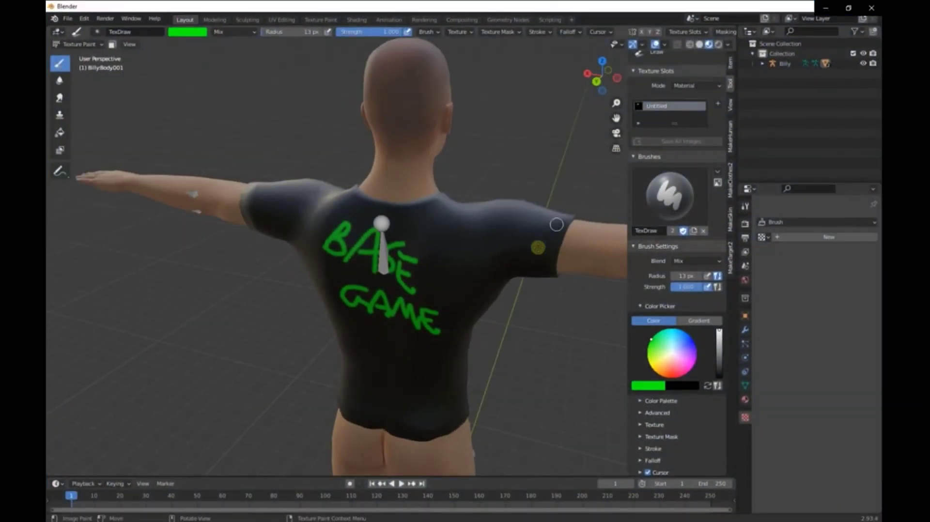
Export the scene as Billy-textured.fbx into the mAKEcLOTHES folder
{"action": "middle_click_drag", "start_coordinate": [539, 245], "coordinate": [502, 245]}
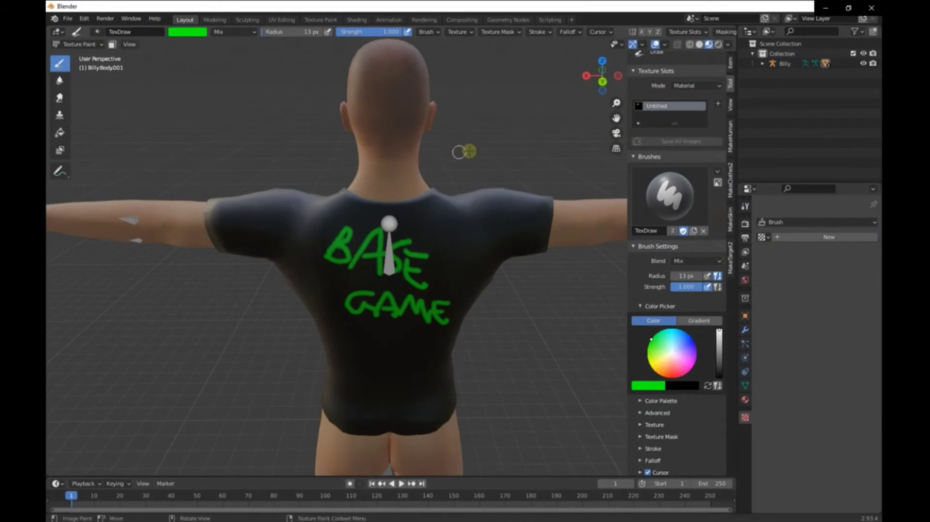
{"action": "middle_click_drag", "start_coordinate": [465, 149], "coordinate": [271, 112]}
{"action": "left_click", "coordinate": [67, 19]}
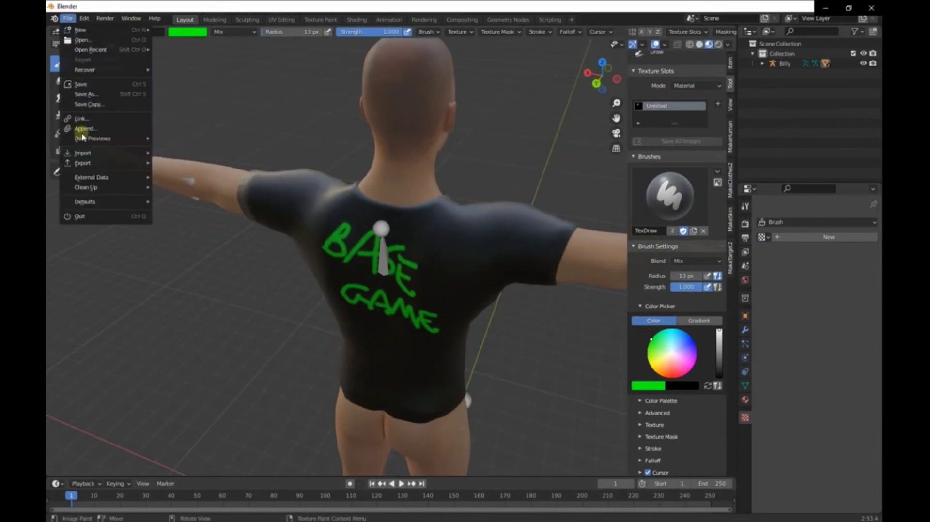
{"action": "mouse_move", "coordinate": [93, 163]}
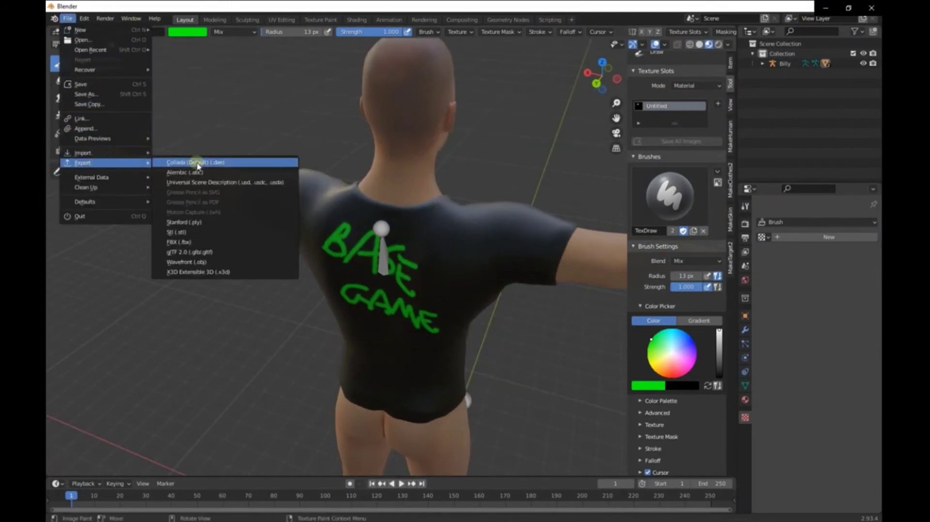
{"action": "left_click", "coordinate": [204, 242]}
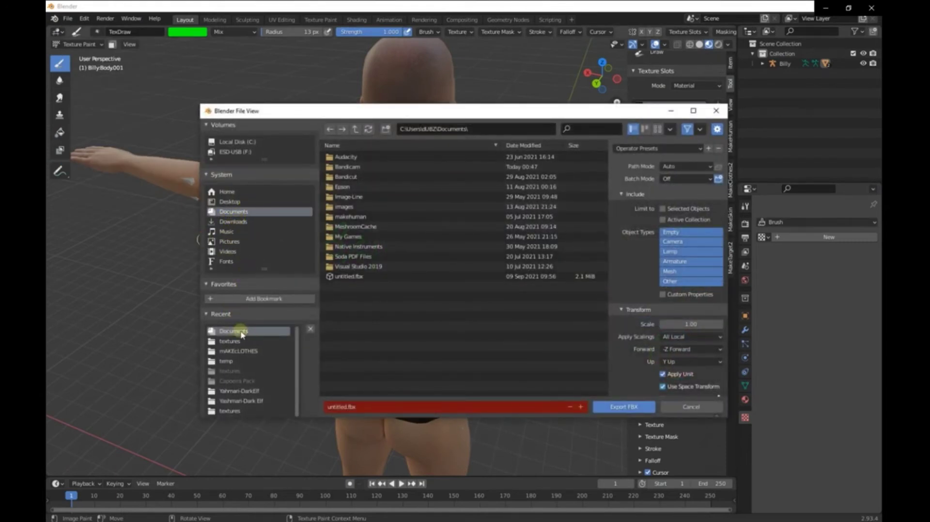
{"action": "left_click", "coordinate": [242, 351]}
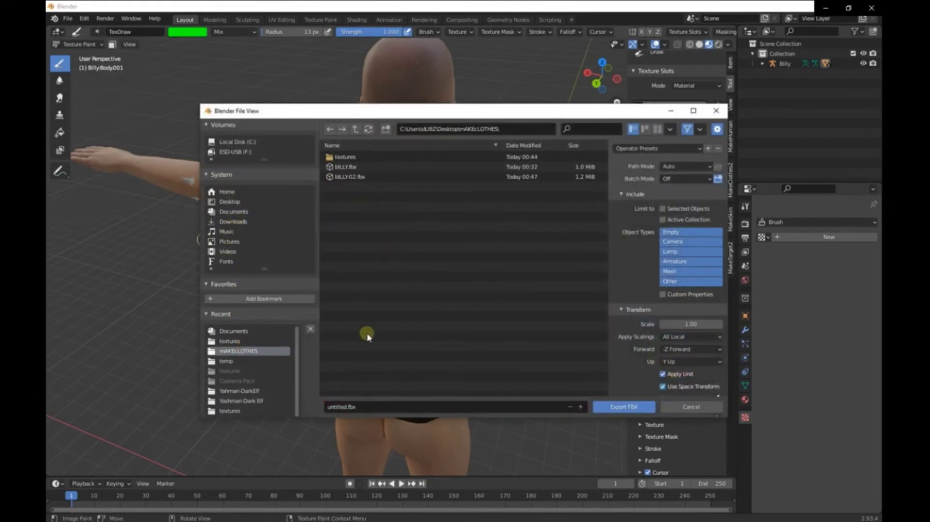
{"action": "left_click", "coordinate": [368, 406]}
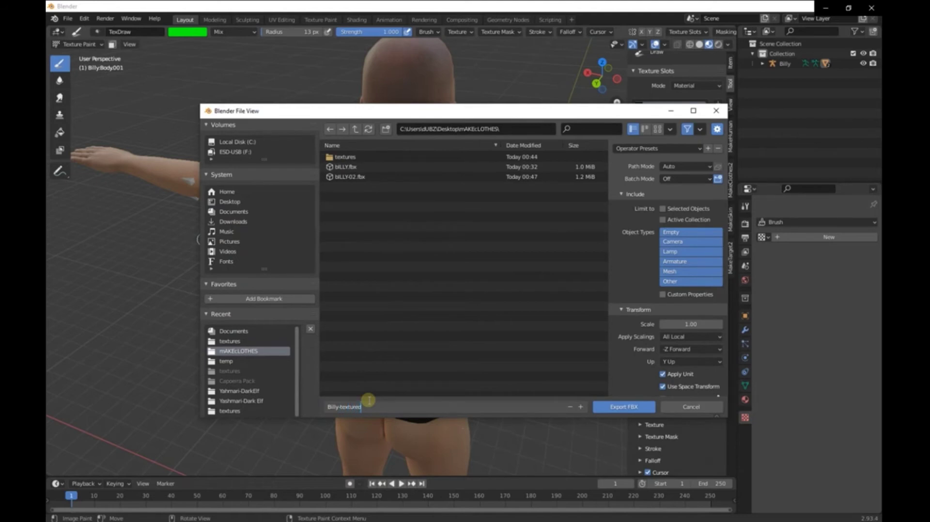
{"action": "type", "text": "Billy-textured"}
{"action": "key", "text": "Return"}
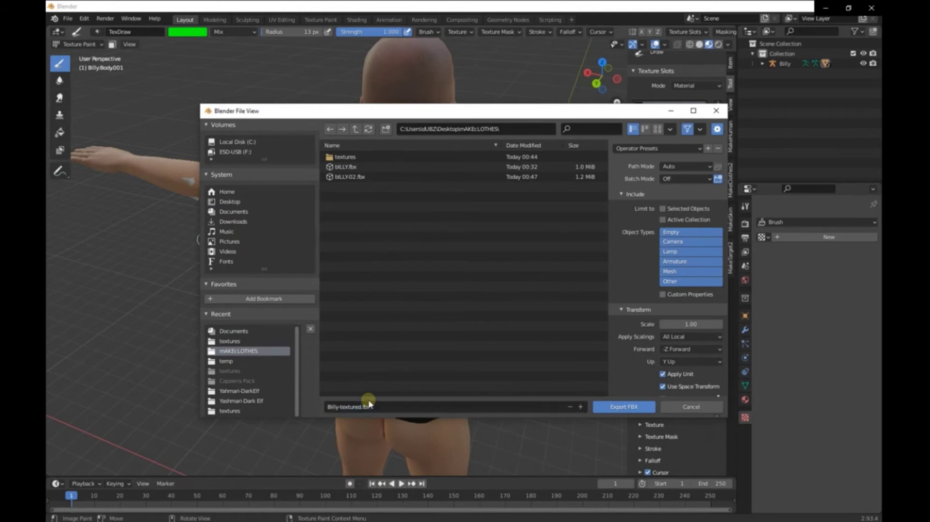
{"action": "left_click", "coordinate": [626, 408]}
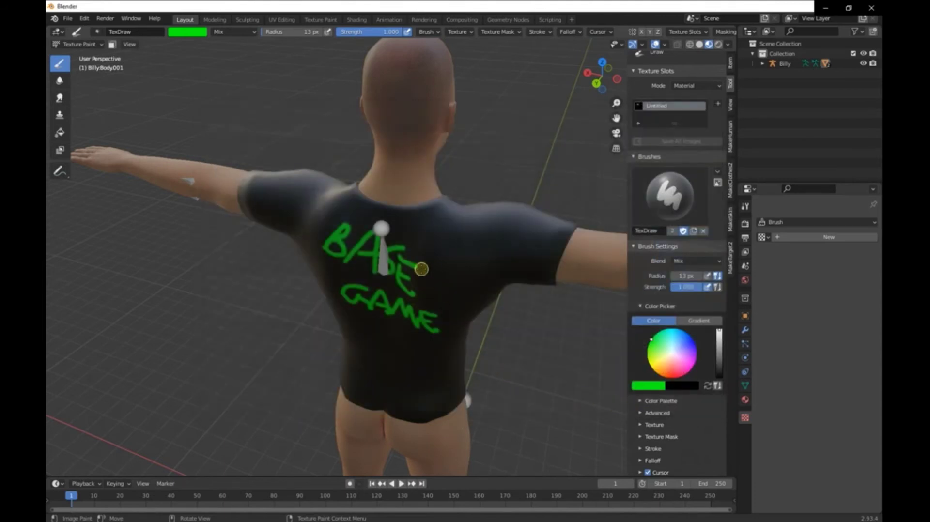
Add a green stroke to the lower shirt front
{"action": "mouse_move", "coordinate": [426, 269]}
{"action": "middle_mouse_down"}
{"action": "mouse_move", "coordinate": [504, 285]}
{"action": "mouse_move", "coordinate": [660, 243]}
{"action": "mouse_move", "coordinate": [515, 272]}
{"action": "middle_mouse_up"}
{"action": "mouse_move", "coordinate": [441, 346]}
{"action": "left_mouse_down"}
{"action": "mouse_move", "coordinate": [376, 394]}
{"action": "mouse_move", "coordinate": [407, 373]}
{"action": "mouse_move", "coordinate": [444, 369]}
{"action": "left_mouse_up"}
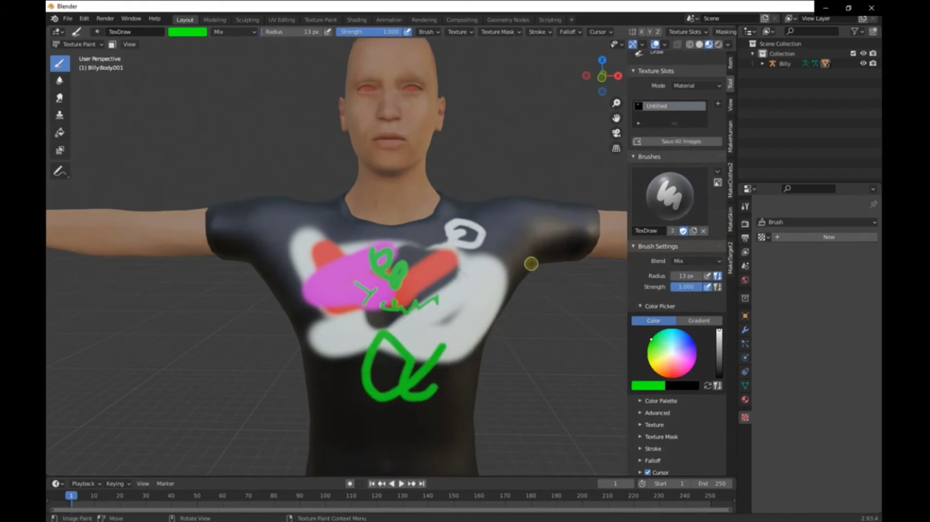
{"action": "middle_click_drag", "start_coordinate": [508, 272], "coordinate": [518, 285]}
{"action": "mouse_move", "coordinate": [422, 259]}
{"action": "middle_mouse_down"}
{"action": "mouse_move", "coordinate": [440, 258]}
{"action": "mouse_move", "coordinate": [417, 249]}
{"action": "middle_mouse_up"}
{"action": "scroll", "coordinate": [442, 257], "scroll_direction": "up", "scroll_amount": 2}
{"action": "scroll", "coordinate": [423, 251], "scroll_direction": "down", "scroll_amount": 4}
{"action": "scroll", "coordinate": [417, 248], "scroll_direction": "down", "scroll_amount": 4}
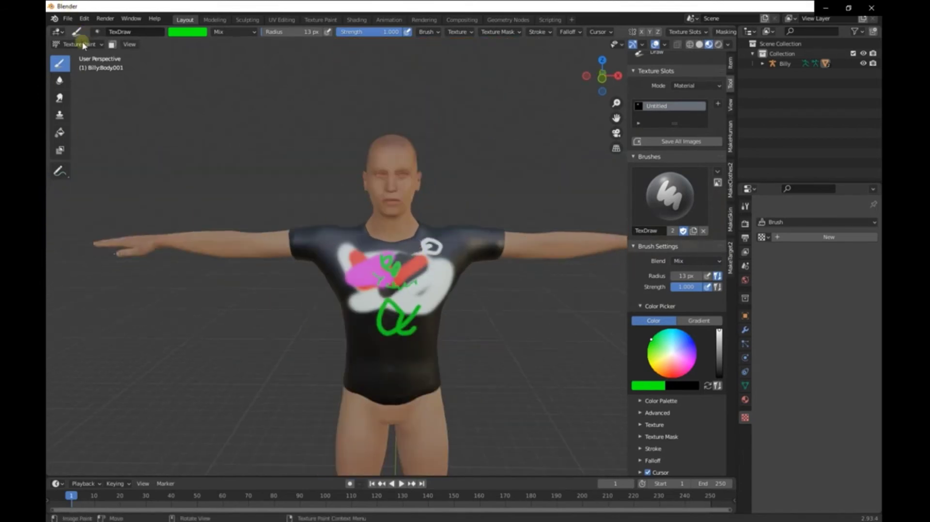
Switch back to Object Mode and select the Billy.Body mesh
{"action": "key", "text": "Tab"}
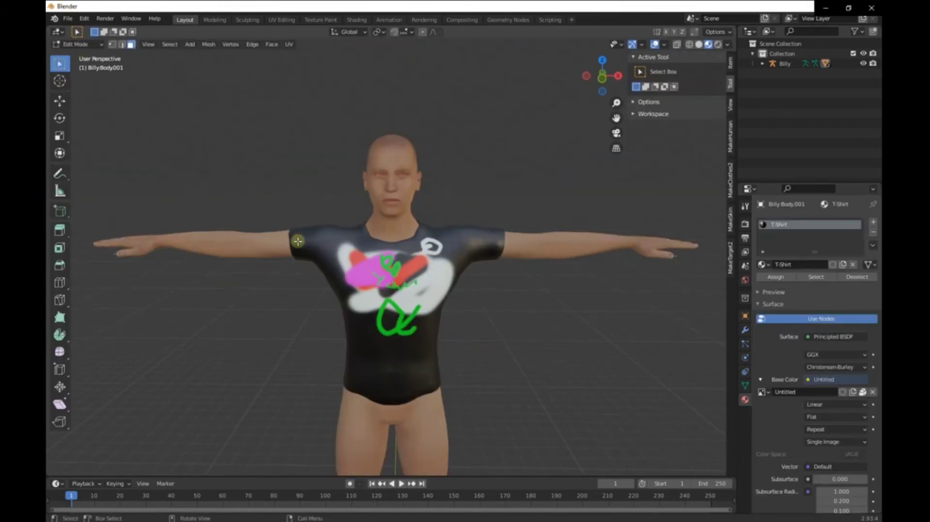
{"action": "right_click", "coordinate": [369, 424]}
{"action": "left_click", "coordinate": [90, 45]}
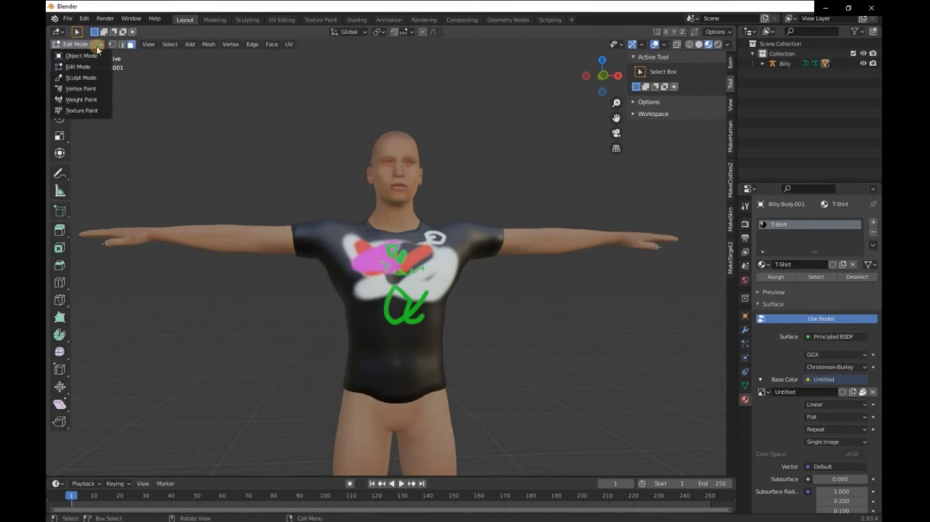
{"action": "left_click", "coordinate": [92, 55]}
{"action": "left_click", "coordinate": [339, 430]}
In Edit Mode, select two thigh face loops and raise them toward the shirt
{"action": "key", "text": "Tab"}
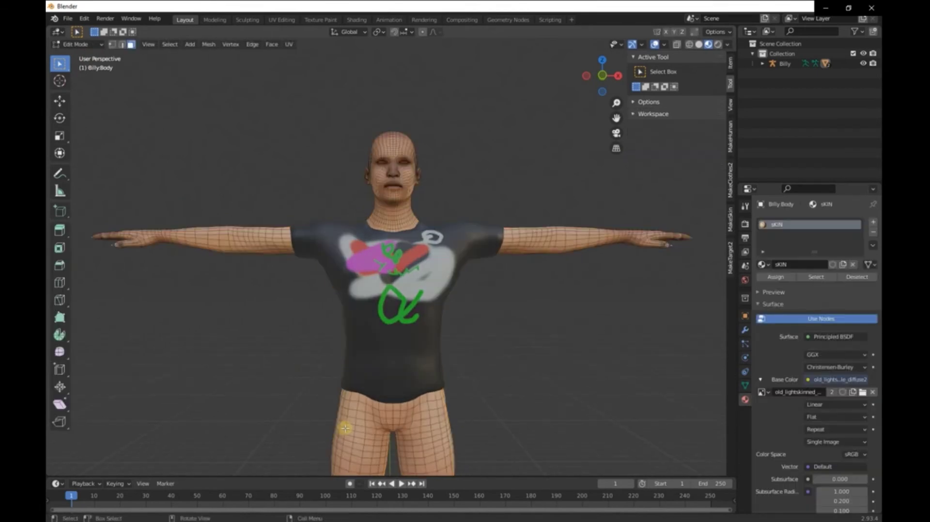
{"action": "scroll", "coordinate": [348, 434], "scroll_direction": "up", "scroll_amount": 5}
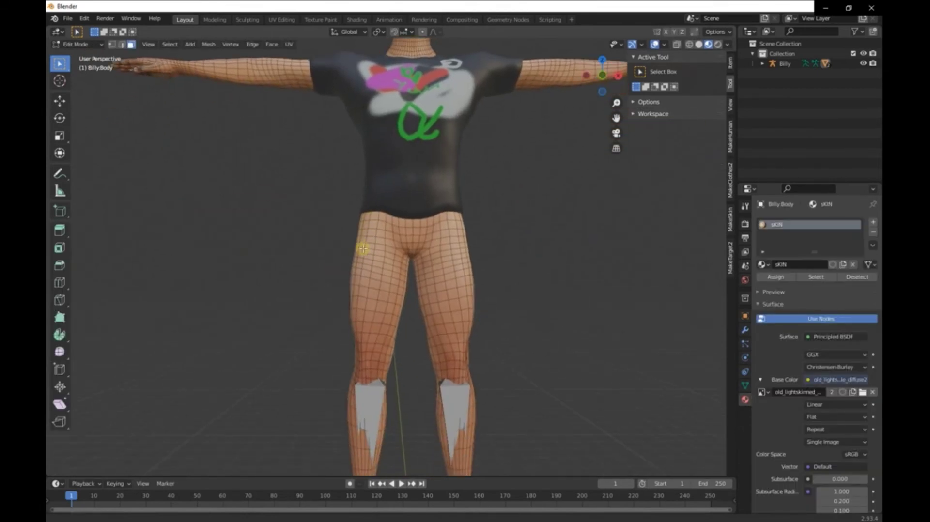
{"action": "scroll", "coordinate": [361, 286], "scroll_direction": "up", "scroll_amount": 1}
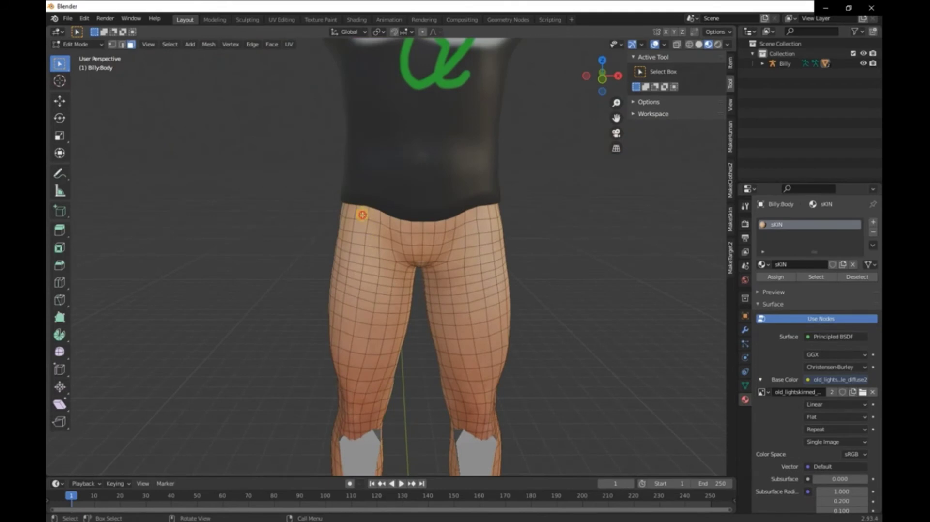
{"action": "left_click", "coordinate": [367, 215], "text": "alt"}
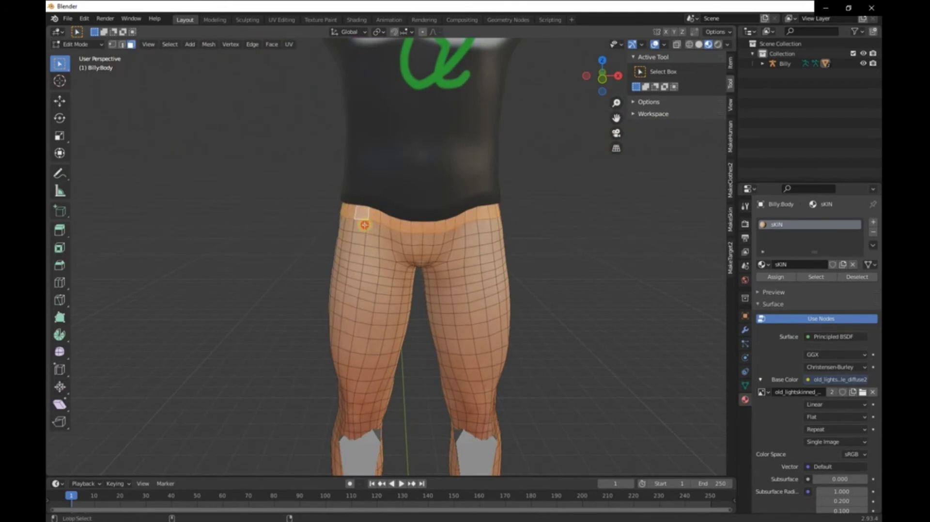
{"action": "left_click", "coordinate": [366, 239], "text": "alt+shift"}
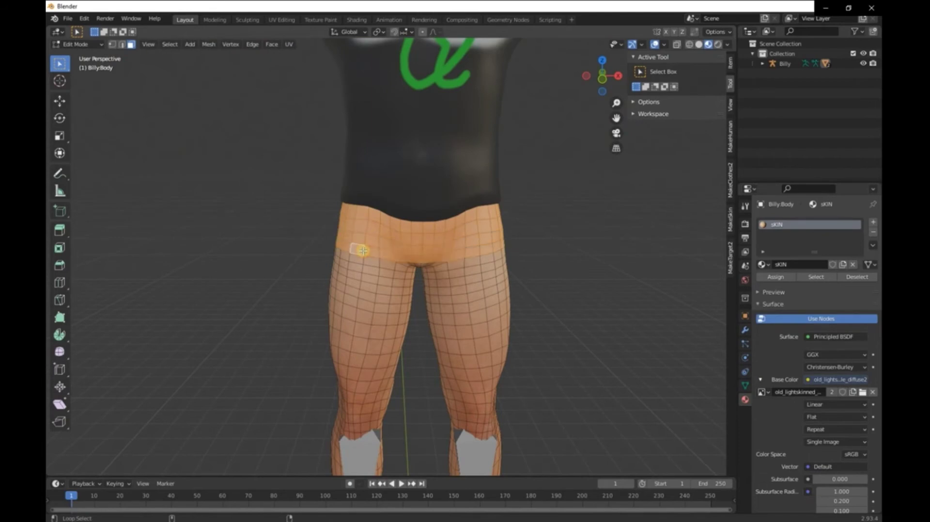
{"action": "key", "text": "g"}
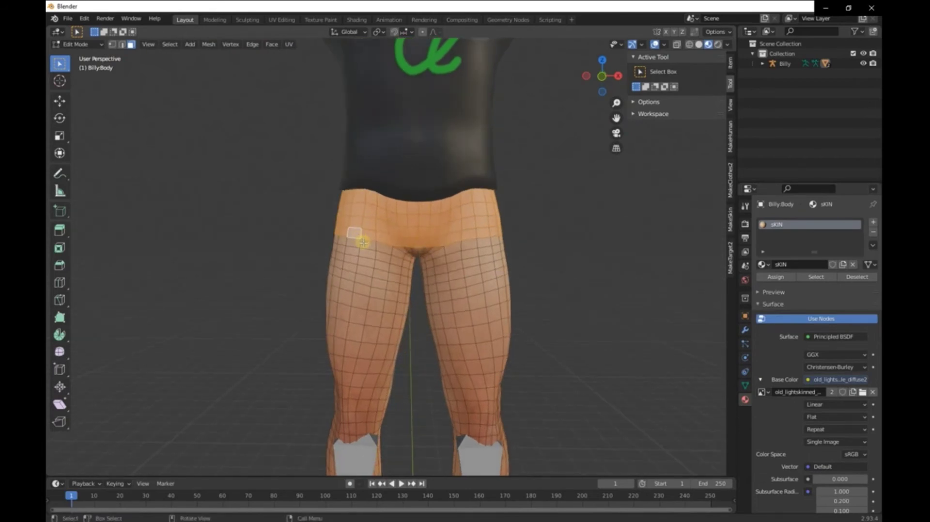
Switch to wireframe shading and circle-select the faces of both legs
{"action": "key", "text": "z"}
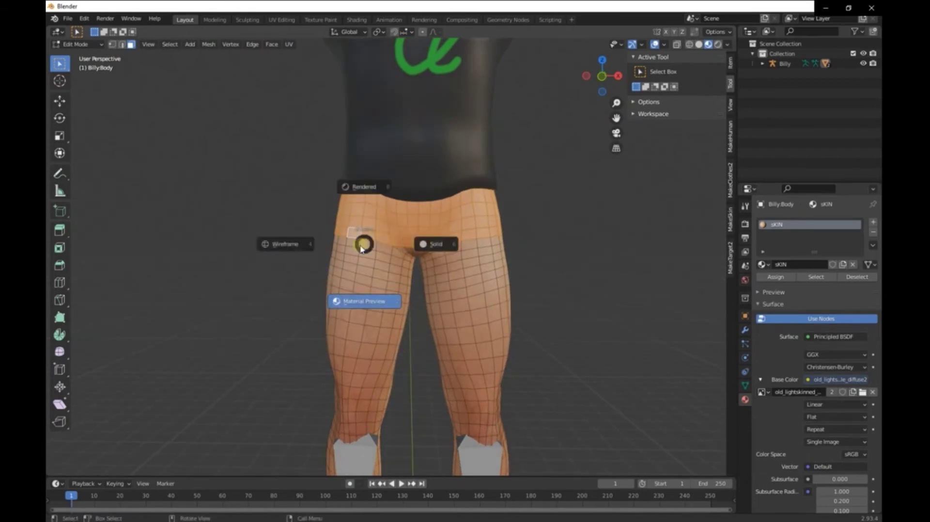
{"action": "left_click", "coordinate": [326, 252]}
{"action": "scroll", "coordinate": [326, 250], "scroll_direction": "down", "scroll_amount": 6}
{"action": "key", "text": "c"}
{"action": "mouse_move", "coordinate": [365, 301]}
{"action": "left_mouse_down"}
{"action": "mouse_move", "coordinate": [377, 276]}
{"action": "mouse_move", "coordinate": [424, 288]}
{"action": "mouse_move", "coordinate": [424, 280]}
{"action": "mouse_move", "coordinate": [410, 276]}
{"action": "mouse_move", "coordinate": [400, 295]}
{"action": "mouse_move", "coordinate": [406, 306]}
{"action": "mouse_move", "coordinate": [387, 311]}
{"action": "mouse_move", "coordinate": [419, 317]}
{"action": "mouse_move", "coordinate": [382, 321]}
{"action": "mouse_move", "coordinate": [424, 323]}
{"action": "mouse_move", "coordinate": [380, 322]}
{"action": "left_mouse_up"}
{"action": "key", "text": "Escape"}
{"action": "scroll", "coordinate": [388, 321], "scroll_direction": "up", "scroll_amount": 3}
Return to solid shading and extend the leg selection near the left ankle
{"action": "scroll", "coordinate": [388, 320], "scroll_direction": "up", "scroll_amount": 2}
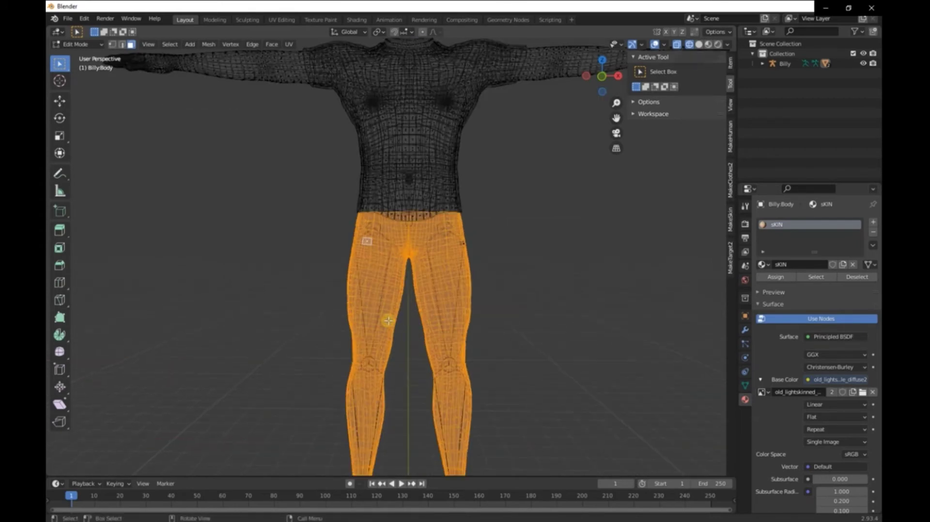
{"action": "key", "text": "z"}
{"action": "left_click", "coordinate": [455, 323]}
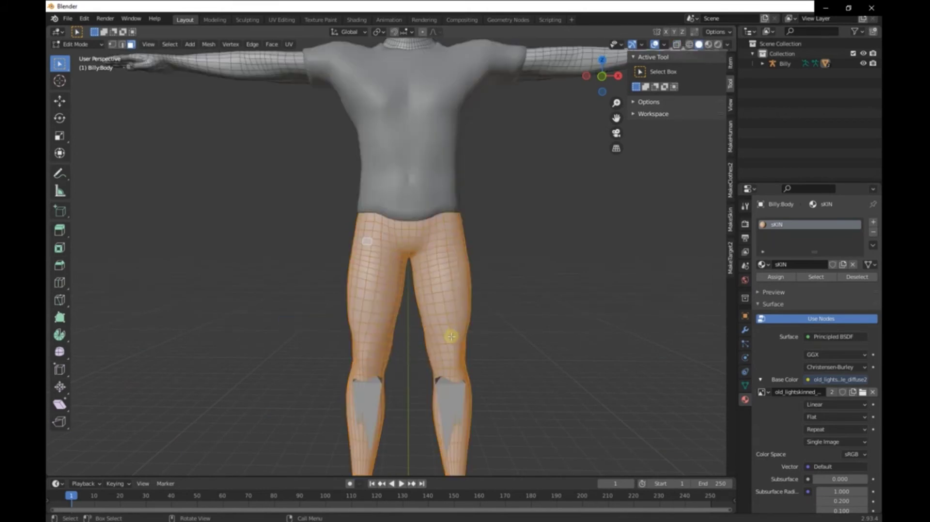
{"action": "middle_click_drag", "start_coordinate": [451, 336], "coordinate": [470, 191], "text": "shift"}
{"action": "scroll", "coordinate": [441, 277], "scroll_direction": "up", "scroll_amount": 4}
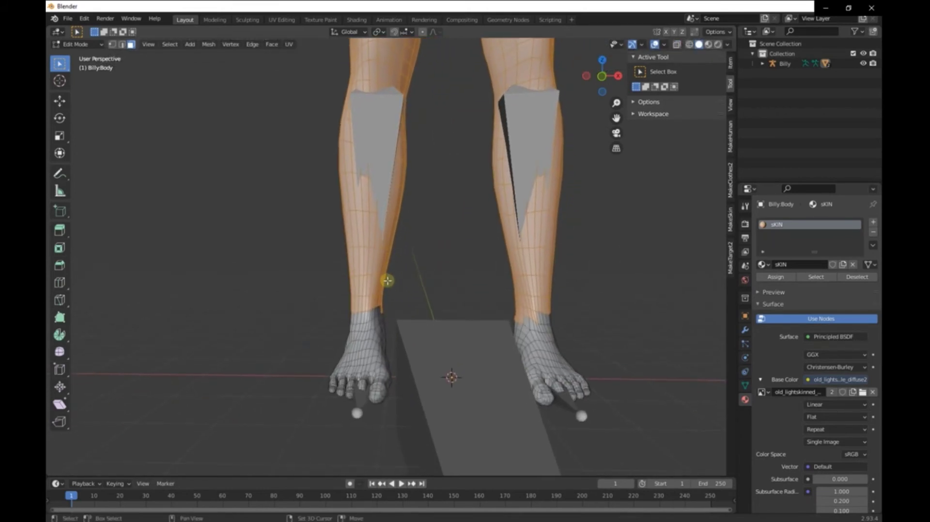
{"action": "scroll", "coordinate": [371, 351], "scroll_direction": "up", "scroll_amount": 3}
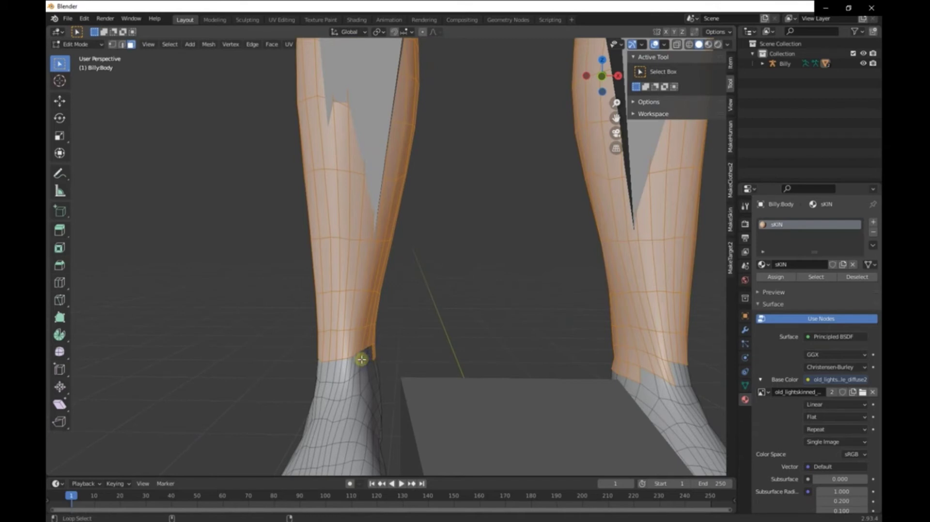
{"action": "left_click", "coordinate": [361, 333]}
Circle-select more lower-leg faces from front and behind down to the ankles
{"action": "mouse_move", "coordinate": [322, 320]}
{"action": "middle_mouse_down"}
{"action": "mouse_move", "coordinate": [492, 315]}
{"action": "mouse_move", "coordinate": [490, 337]}
{"action": "middle_mouse_up"}
{"action": "key", "text": "c"}
{"action": "key", "text": "Escape"}
{"action": "mouse_move", "coordinate": [415, 325]}
{"action": "middle_mouse_down"}
{"action": "mouse_move", "coordinate": [481, 307]}
{"action": "mouse_move", "coordinate": [243, 328]}
{"action": "mouse_move", "coordinate": [333, 330]}
{"action": "middle_mouse_up"}
{"action": "key", "text": "c"}
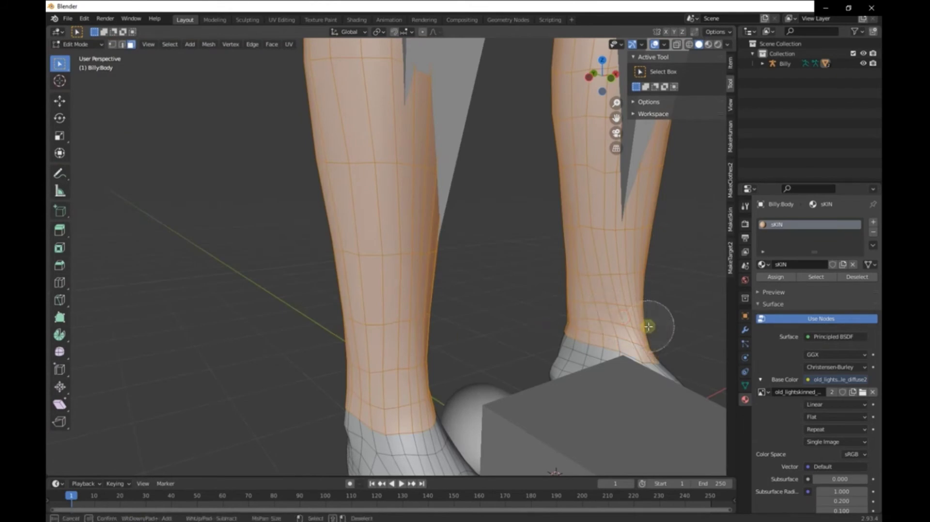
{"action": "key", "text": "Escape"}
{"action": "mouse_move", "coordinate": [654, 318]}
{"action": "middle_mouse_down"}
{"action": "mouse_move", "coordinate": [571, 321]}
{"action": "mouse_move", "coordinate": [492, 298]}
{"action": "mouse_move", "coordinate": [446, 312]}
{"action": "middle_mouse_up"}
{"action": "key", "text": "c"}
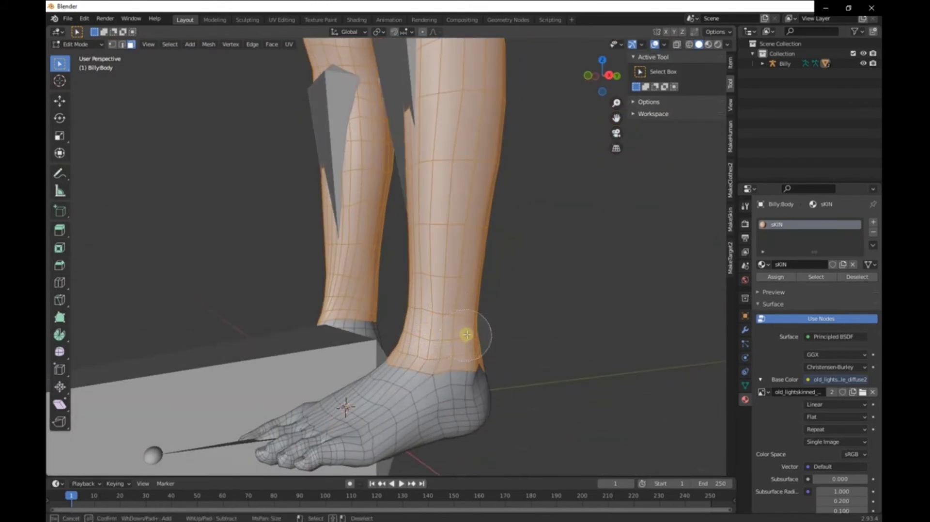
{"action": "key", "text": "Escape"}
{"action": "mouse_move", "coordinate": [473, 326]}
{"action": "middle_mouse_down"}
{"action": "mouse_move", "coordinate": [484, 320]}
{"action": "mouse_move", "coordinate": [423, 322]}
{"action": "mouse_move", "coordinate": [434, 318]}
{"action": "mouse_move", "coordinate": [353, 338]}
{"action": "middle_mouse_up"}
{"action": "key", "text": "c"}
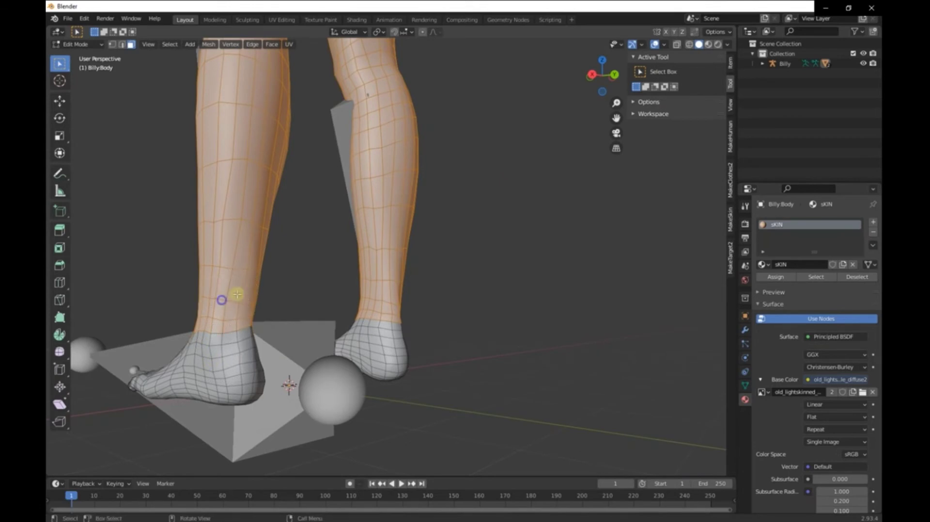
{"action": "mouse_move", "coordinate": [223, 299]}
{"action": "middle_mouse_down"}
{"action": "mouse_move", "coordinate": [411, 297]}
{"action": "mouse_move", "coordinate": [417, 318]}
{"action": "middle_mouse_up"}
{"action": "key", "text": "c"}
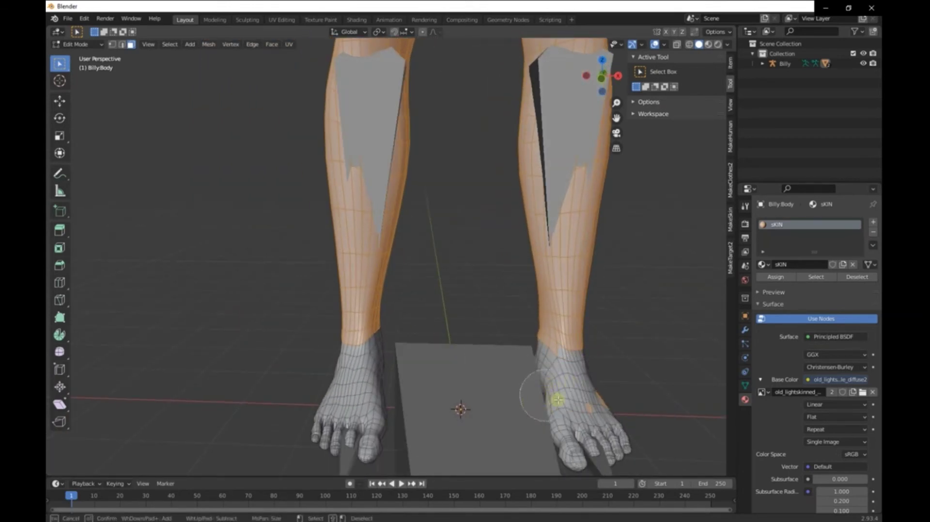
{"action": "right_click", "coordinate": [530, 360]}
Circle-select the faces around the heel and check the selection from all sides
{"action": "middle_click_drag", "start_coordinate": [535, 357], "coordinate": [713, 355]}
{"action": "key", "text": "c"}
{"action": "right_click", "coordinate": [338, 321]}
{"action": "mouse_move", "coordinate": [363, 315]}
{"action": "middle_mouse_down"}
{"action": "mouse_move", "coordinate": [457, 318]}
{"action": "mouse_move", "coordinate": [333, 304]}
{"action": "mouse_move", "coordinate": [164, 321]}
{"action": "middle_mouse_up"}
{"action": "middle_click_drag", "start_coordinate": [208, 298], "coordinate": [400, 259]}
{"action": "mouse_move", "coordinate": [461, 255]}
{"action": "middle_mouse_down"}
{"action": "mouse_move", "coordinate": [496, 257]}
{"action": "mouse_move", "coordinate": [496, 247]}
{"action": "mouse_move", "coordinate": [465, 290]}
{"action": "middle_mouse_up"}
{"action": "scroll", "coordinate": [480, 314], "scroll_direction": "down", "scroll_amount": 4}
Separate the selected leg faces into their own object and select it in Object Mode
{"action": "right_click", "coordinate": [488, 312]}
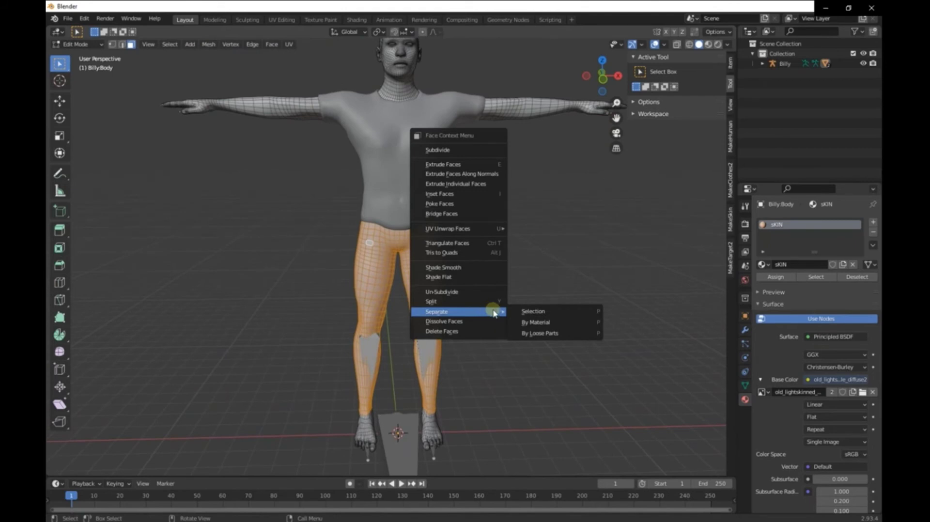
{"action": "left_click", "coordinate": [531, 311]}
{"action": "key", "text": "Tab"}
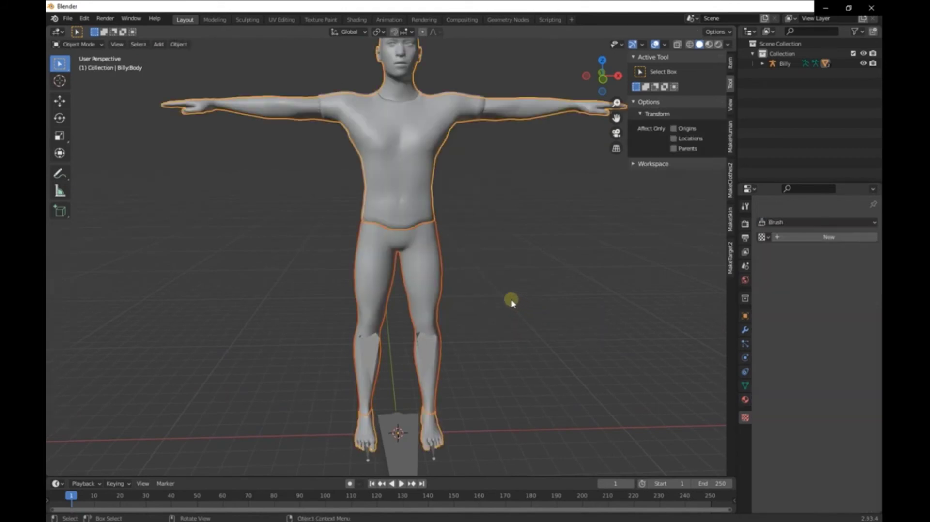
{"action": "left_click", "coordinate": [430, 270]}
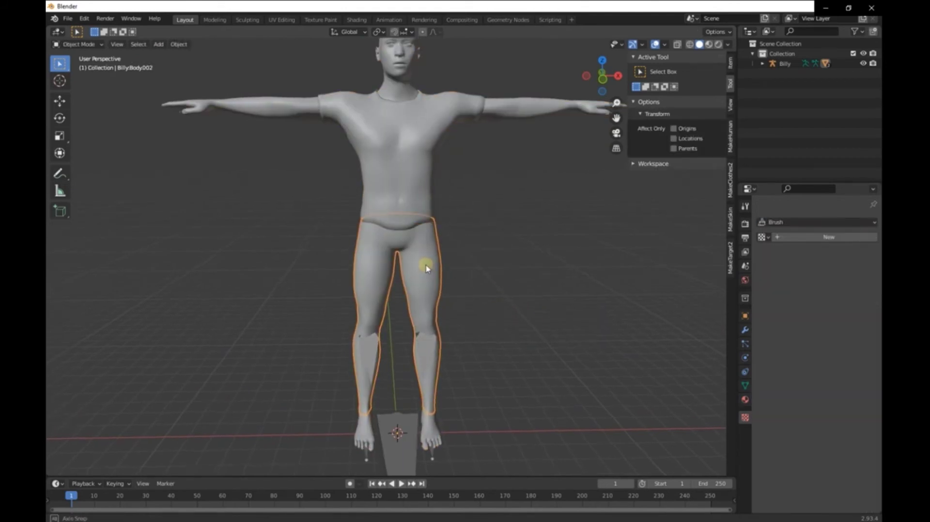
Add a Solidify modifier to the legs with -0.05 m thickness
{"action": "scroll", "coordinate": [429, 267], "scroll_direction": "up", "scroll_amount": 3}
{"action": "left_click", "coordinate": [746, 331]}
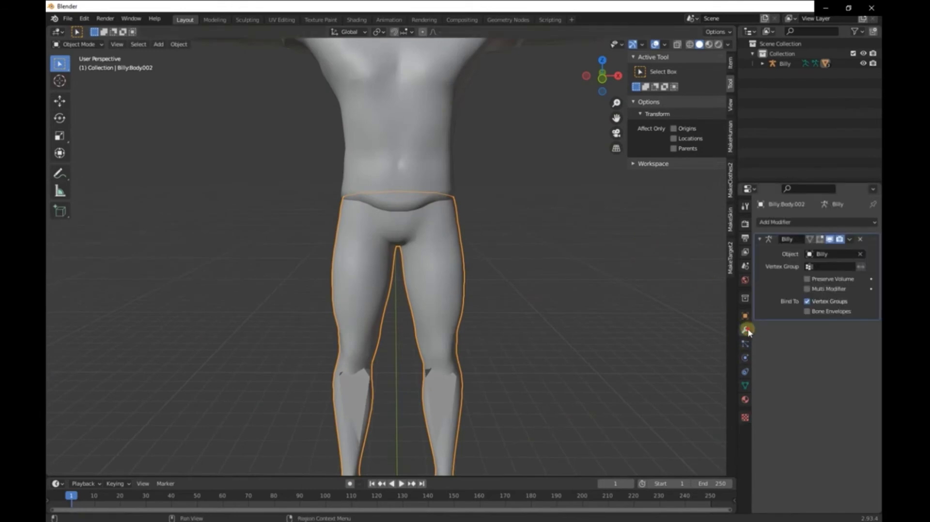
{"action": "left_click", "coordinate": [804, 222]}
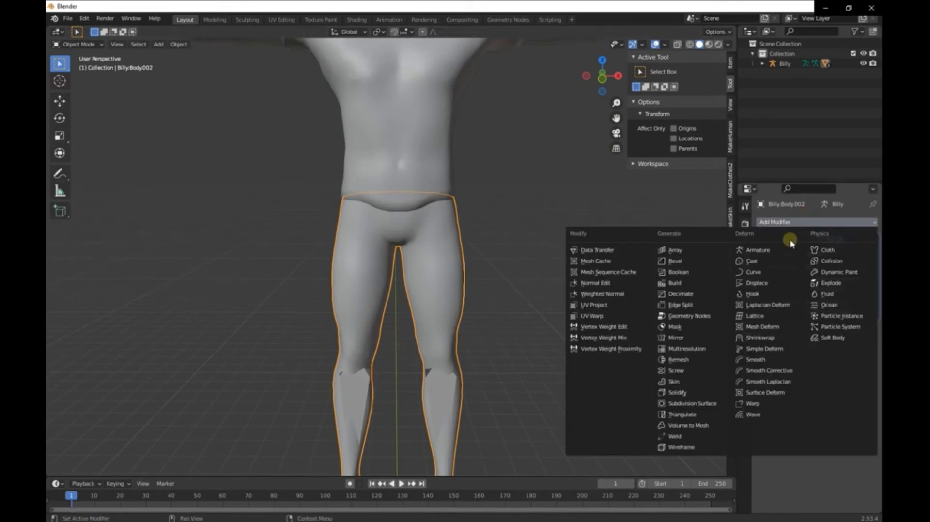
{"action": "left_click", "coordinate": [678, 392]}
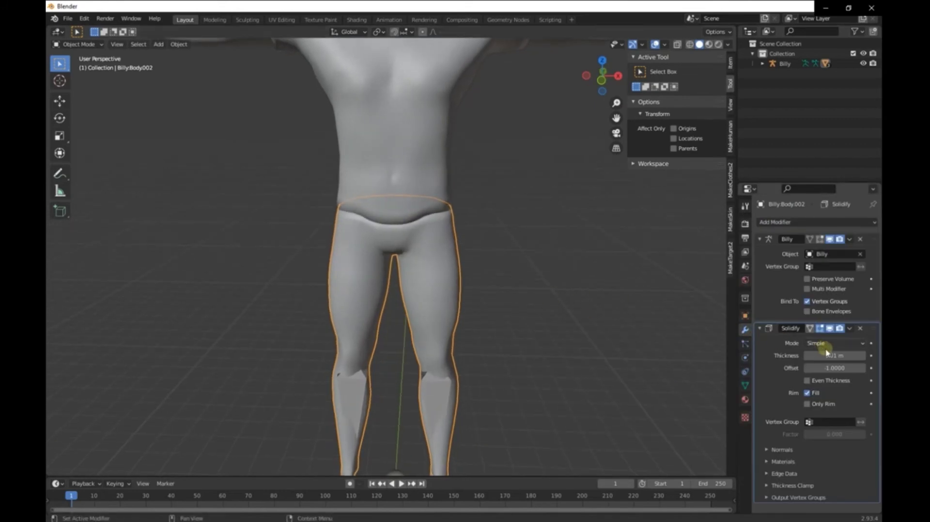
{"action": "mouse_move", "coordinate": [833, 355]}
{"action": "left_mouse_down"}
{"action": "mouse_move", "coordinate": [846, 356]}
{"action": "mouse_move", "coordinate": [824, 355]}
{"action": "left_mouse_up"}
{"action": "left_click", "coordinate": [527, 264]}
Switch to Material Preview shading and select the separated legs
{"action": "key", "text": "z"}
{"action": "left_click", "coordinate": [536, 310]}
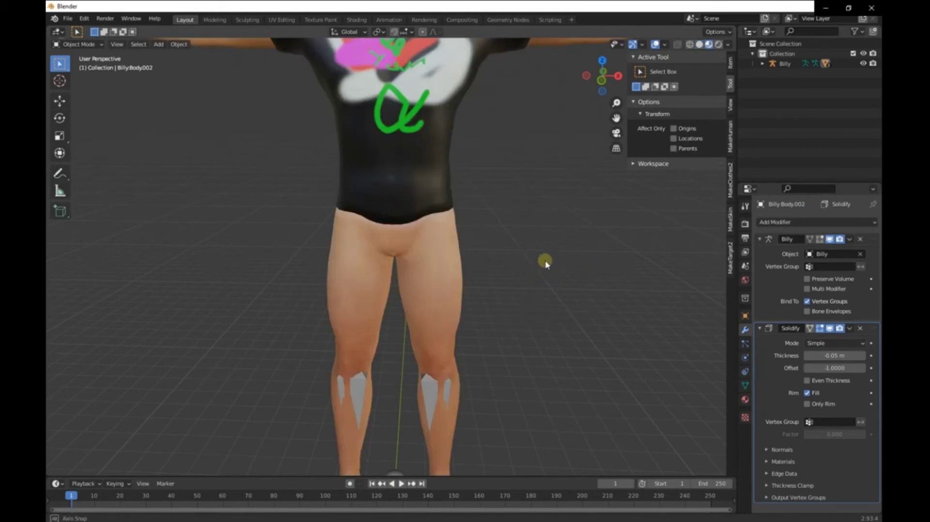
{"action": "scroll", "coordinate": [555, 245], "scroll_direction": "down", "scroll_amount": 3}
{"action": "middle_click_drag", "start_coordinate": [518, 271], "coordinate": [375, 270]}
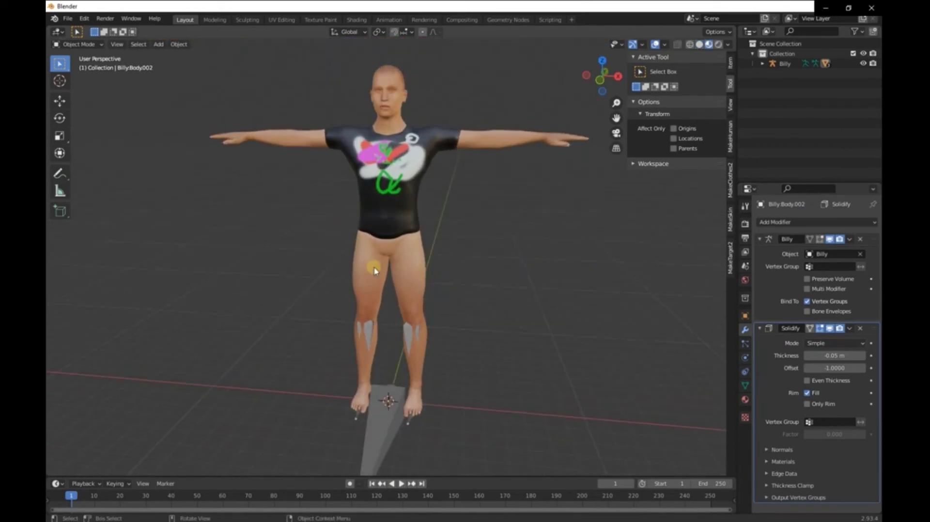
{"action": "left_click", "coordinate": [402, 262]}
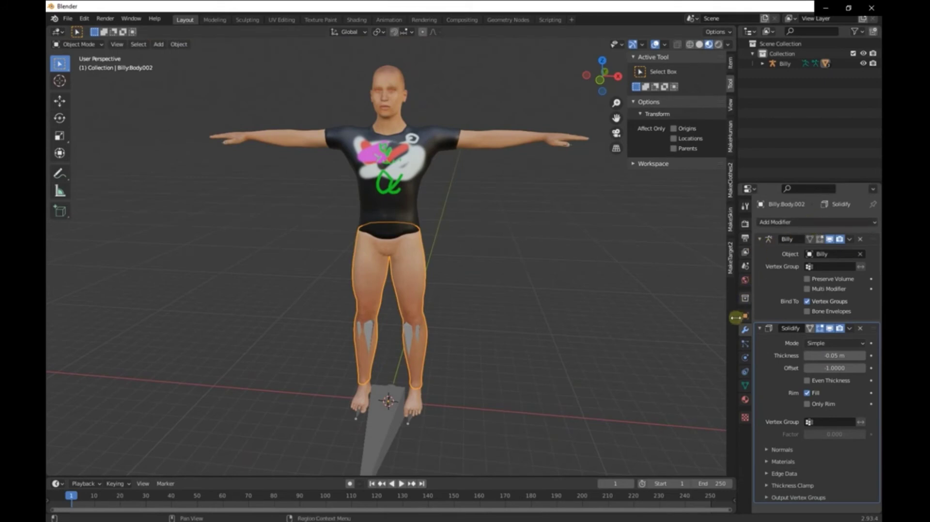
Replace the legs' sKIN material with a new material named Trousers
{"action": "left_click", "coordinate": [745, 400]}
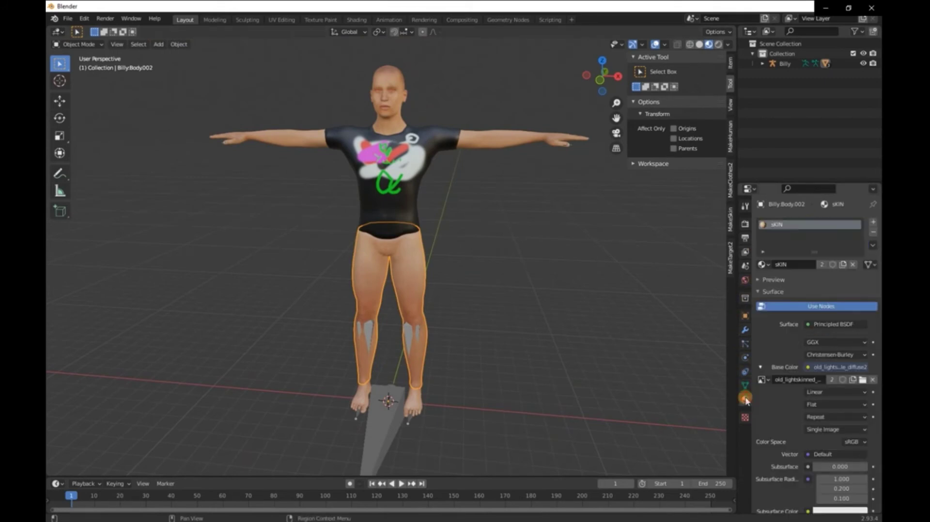
{"action": "left_click", "coordinate": [854, 264]}
{"action": "left_click", "coordinate": [873, 223]}
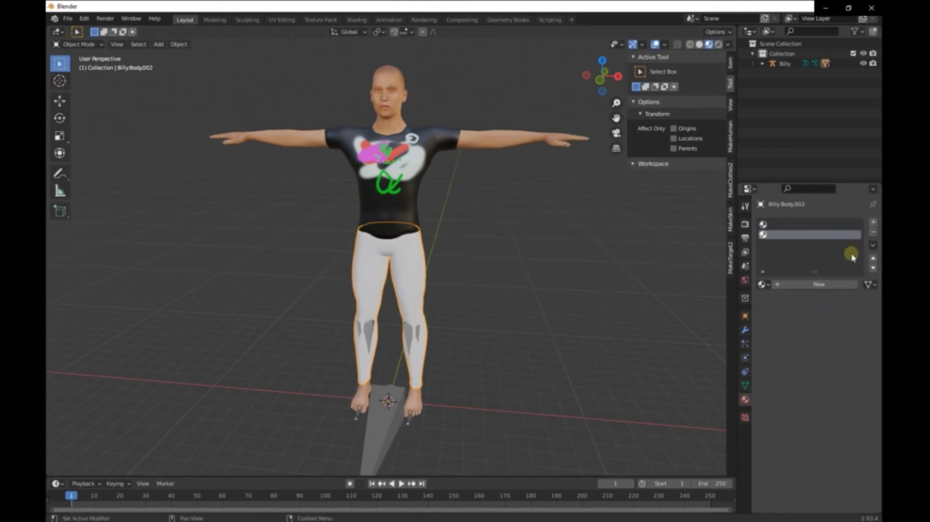
{"action": "left_click", "coordinate": [812, 284]}
{"action": "left_click", "coordinate": [856, 225]}
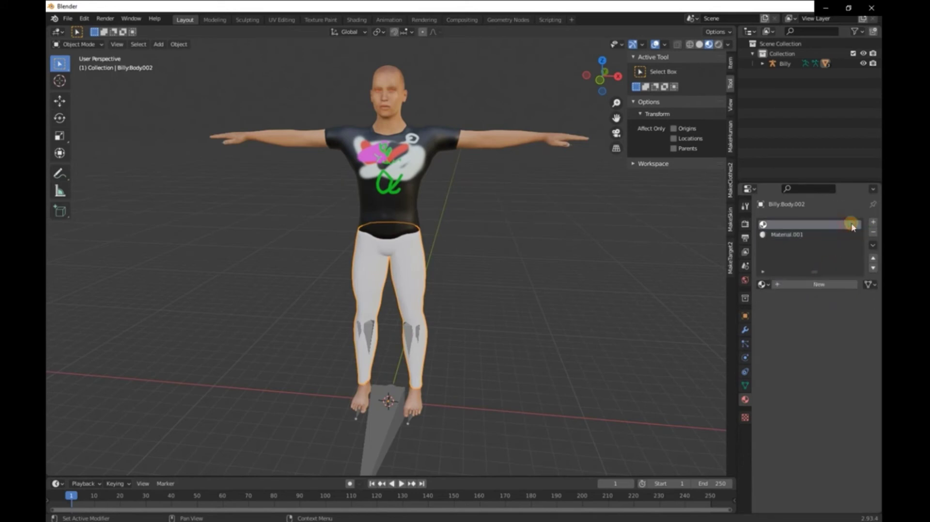
{"action": "left_click", "coordinate": [873, 233]}
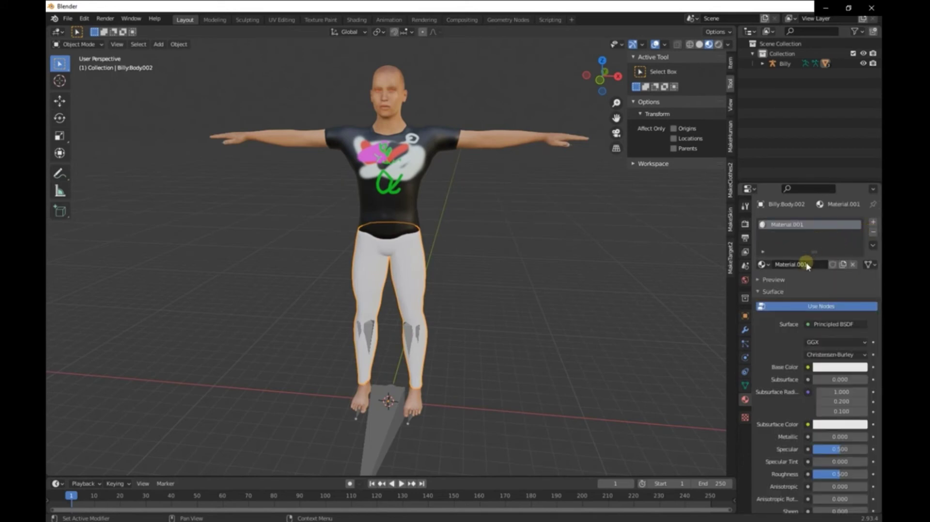
{"action": "type", "text": "Trou"}
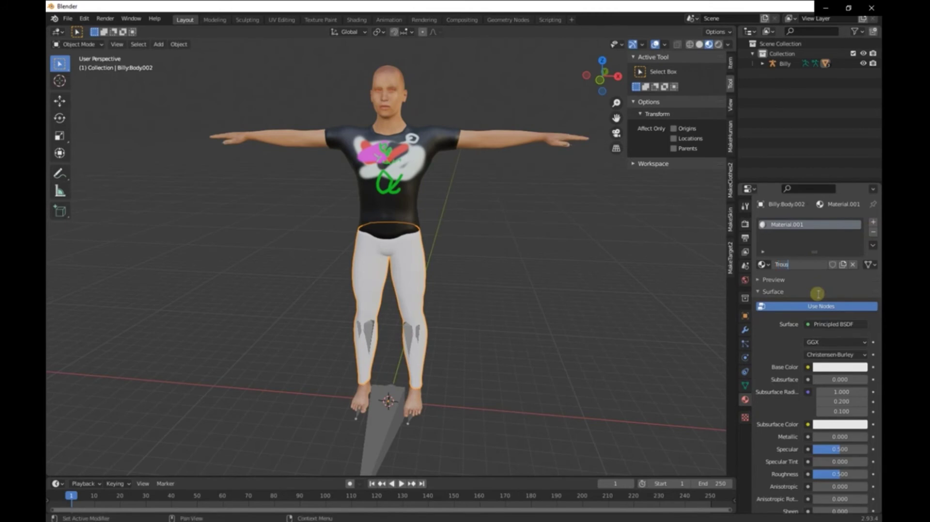
{"action": "type", "text": "sers"}
{"action": "key", "text": "Return"}
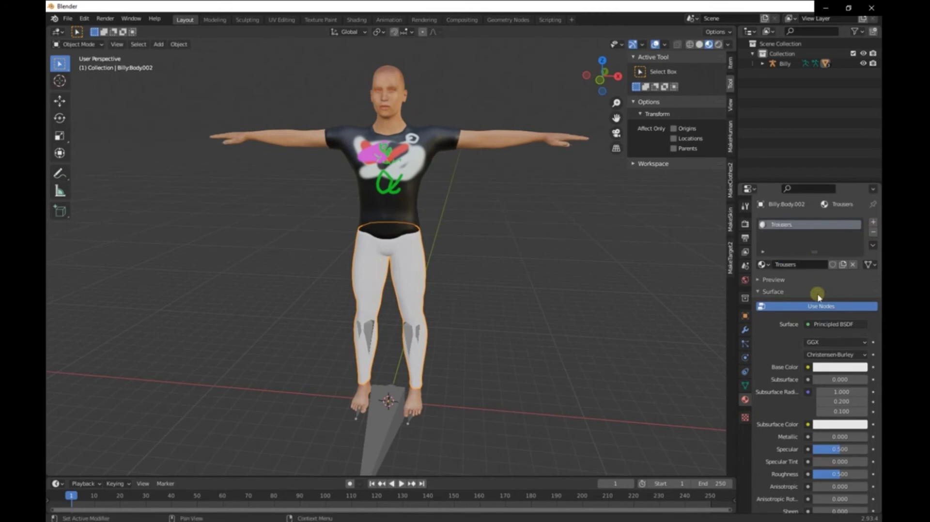
{"action": "scroll", "coordinate": [569, 286], "scroll_direction": "up", "scroll_amount": 4}
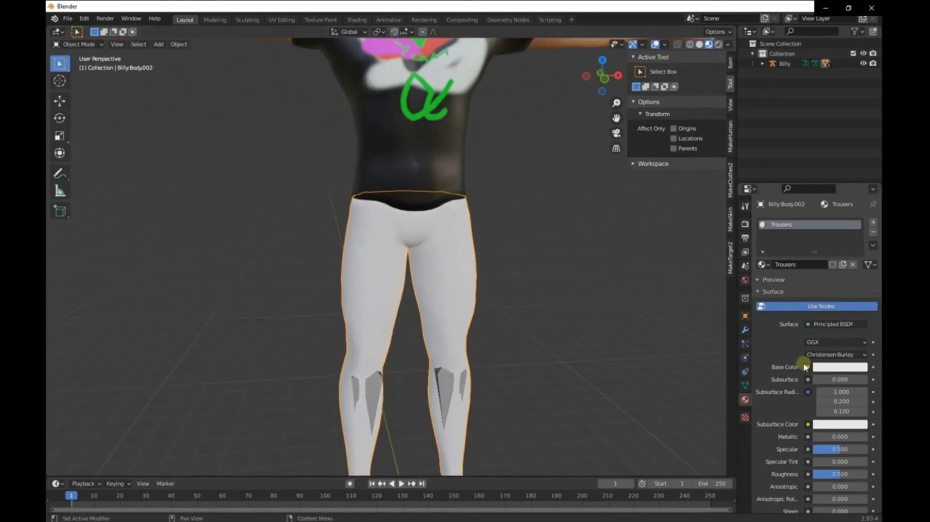
Give the Trousers material a dark red base colour and roughness 1.0
{"action": "left_click", "coordinate": [820, 369]}
{"action": "left_click", "coordinate": [825, 290]}
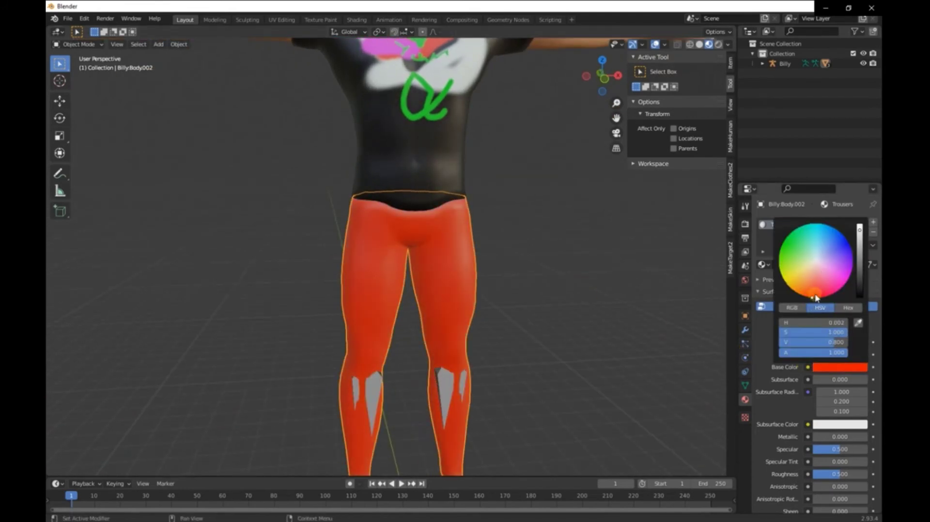
{"action": "left_click_drag", "start_coordinate": [866, 251], "coordinate": [861, 284]}
{"action": "middle_click_drag", "start_coordinate": [661, 236], "coordinate": [592, 242]}
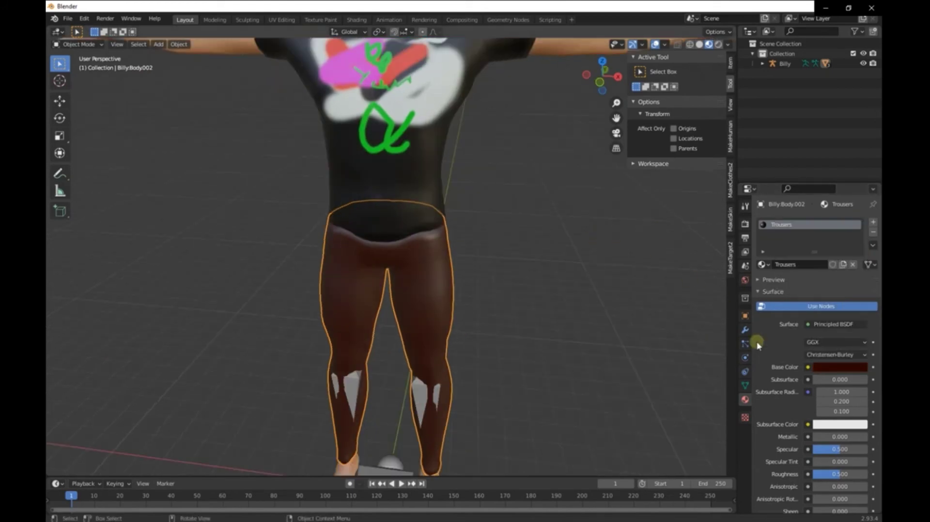
{"action": "scroll", "coordinate": [823, 413], "scroll_direction": "down", "scroll_amount": 3}
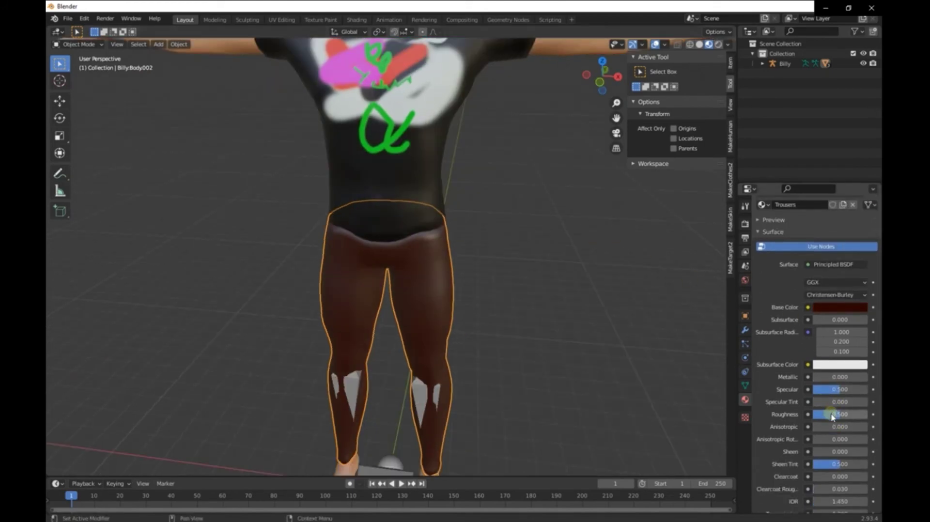
{"action": "left_click_drag", "start_coordinate": [847, 415], "coordinate": [867, 410]}
{"action": "scroll", "coordinate": [552, 330], "scroll_direction": "up", "scroll_amount": 2}
Darken the Trousers base colour to a near-black red, then deselect
{"action": "left_click", "coordinate": [819, 307]}
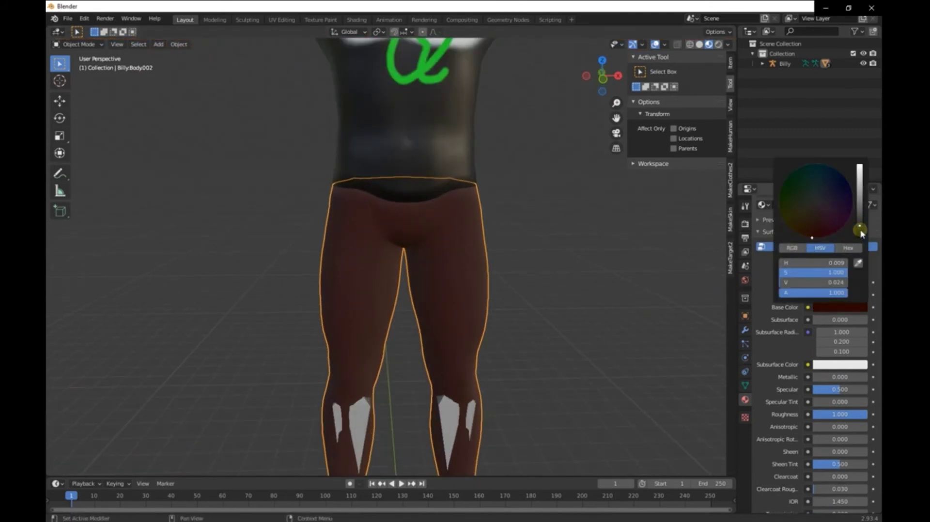
{"action": "left_click_drag", "start_coordinate": [861, 231], "coordinate": [860, 233]}
{"action": "middle_click_drag", "start_coordinate": [671, 253], "coordinate": [597, 243]}
{"action": "left_click", "coordinate": [596, 264]}
{"action": "scroll", "coordinate": [610, 232], "scroll_direction": "down", "scroll_amount": 6}
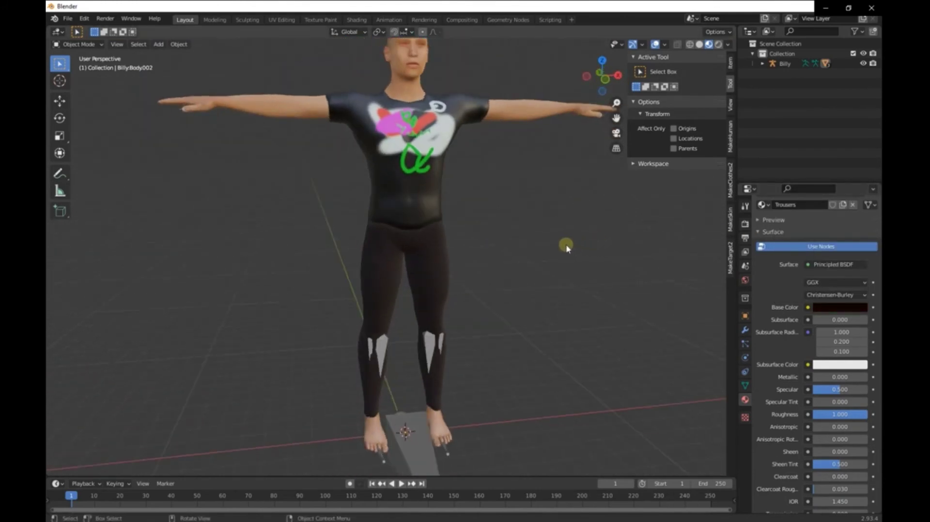
Select the T-shirt to inspect its material, then return to a front view
{"action": "middle_click_drag", "start_coordinate": [561, 248], "coordinate": [500, 330]}
{"action": "scroll", "coordinate": [392, 293], "scroll_direction": "up", "scroll_amount": 5}
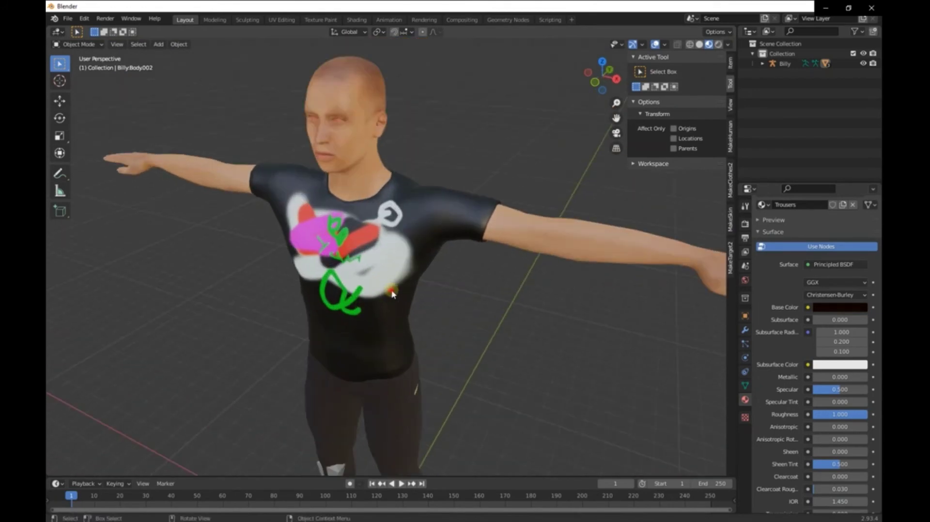
{"action": "left_click", "coordinate": [393, 293]}
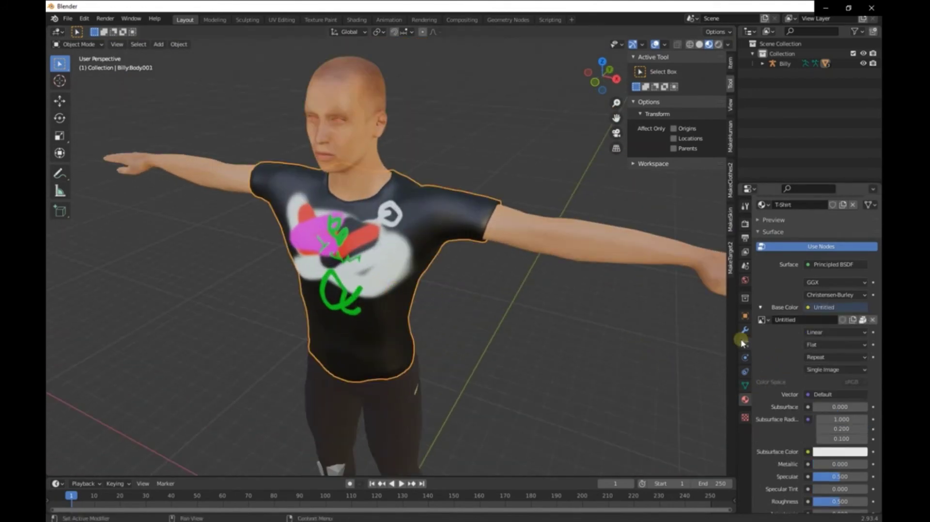
{"action": "scroll", "coordinate": [553, 315], "scroll_direction": "down", "scroll_amount": 5}
{"action": "middle_click_drag", "start_coordinate": [552, 315], "coordinate": [500, 359]}
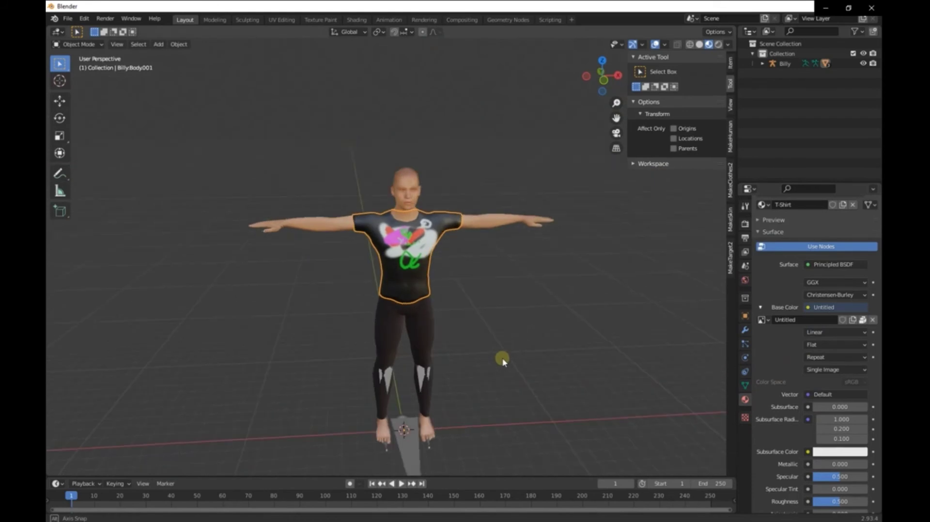
Select the Billy armature and enable In Front in its Viewport Display settings
{"action": "left_click", "coordinate": [411, 467]}
{"action": "scroll", "coordinate": [421, 426], "scroll_direction": "up", "scroll_amount": 5}
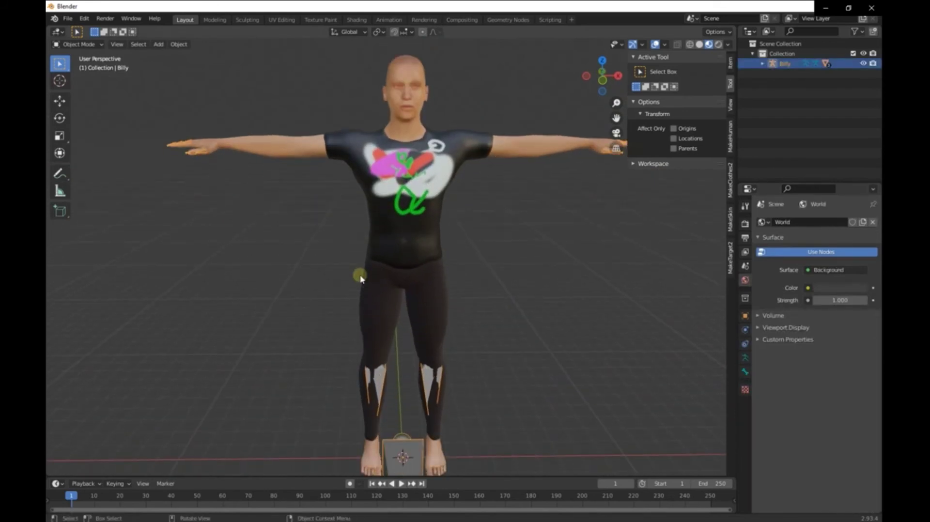
{"action": "left_click", "coordinate": [746, 357]}
{"action": "left_click", "coordinate": [782, 360]}
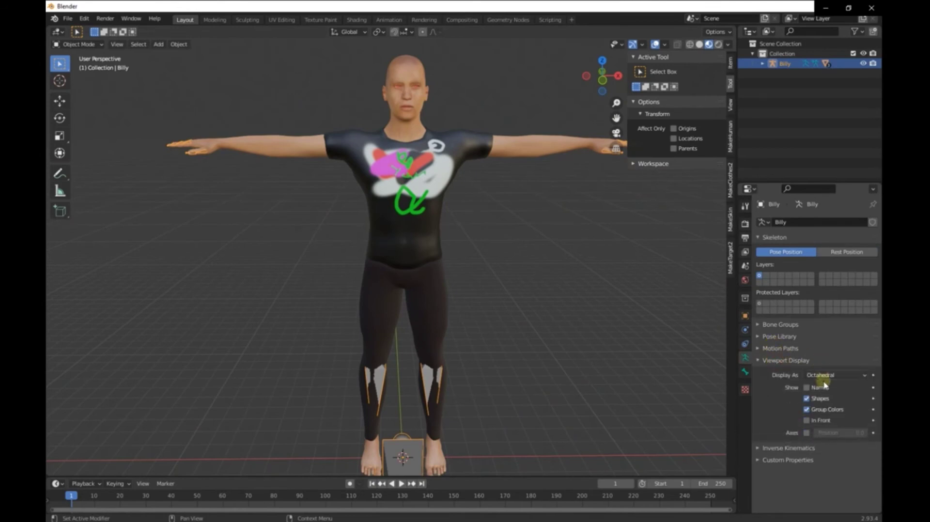
{"action": "left_click", "coordinate": [807, 420]}
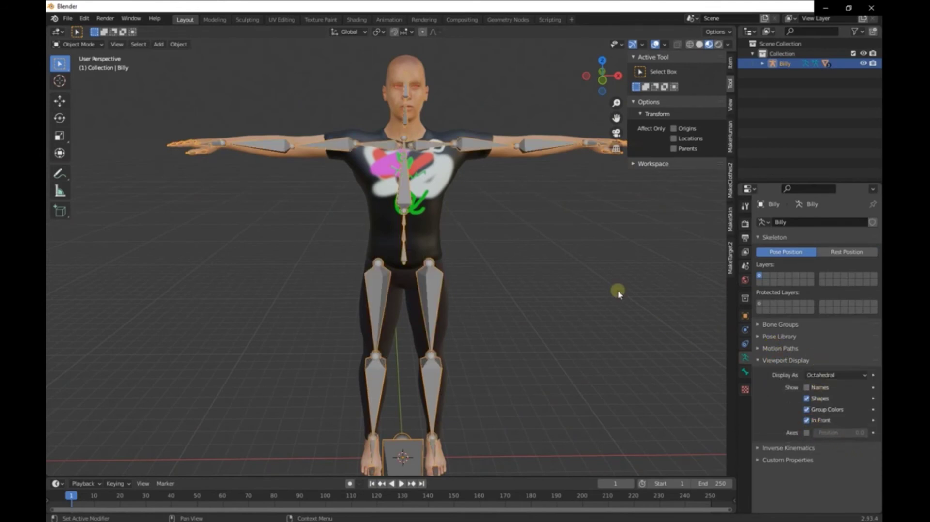
{"action": "scroll", "coordinate": [567, 220], "scroll_direction": "up", "scroll_amount": 3}
{"action": "middle_click_drag", "start_coordinate": [567, 220], "coordinate": [540, 363], "text": "shift"}
{"action": "scroll", "coordinate": [539, 363], "scroll_direction": "up", "scroll_amount": 2}
{"action": "left_click", "coordinate": [78, 44]}
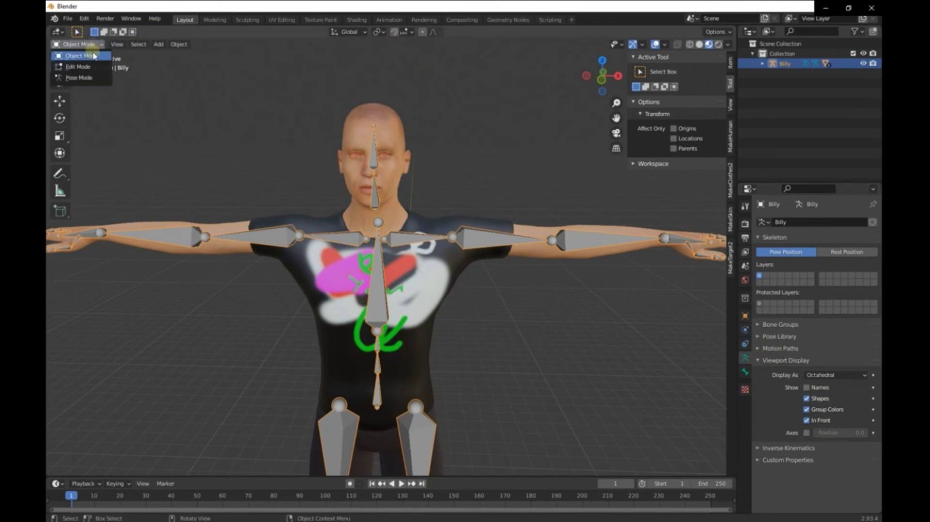
Enter Pose Mode and rotate the right upper arm bone downward
{"action": "left_click", "coordinate": [78, 76]}
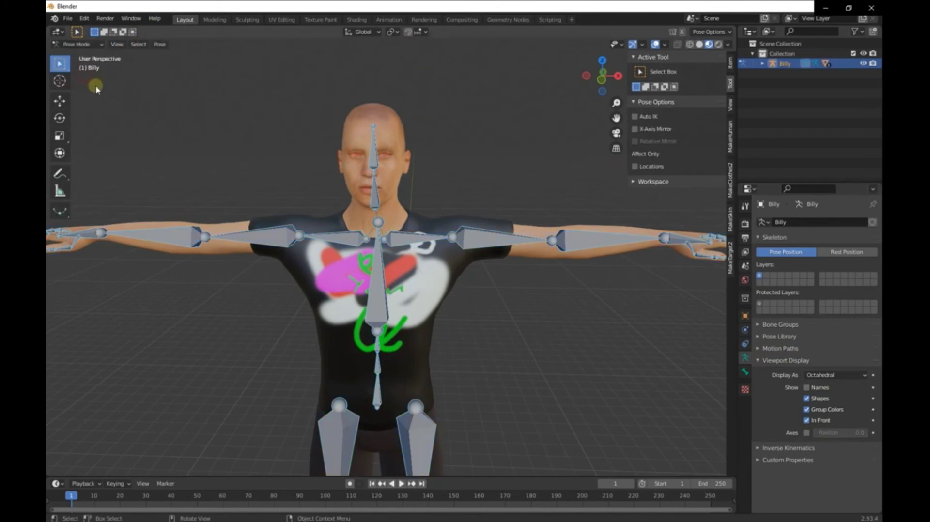
{"action": "left_click", "coordinate": [278, 236]}
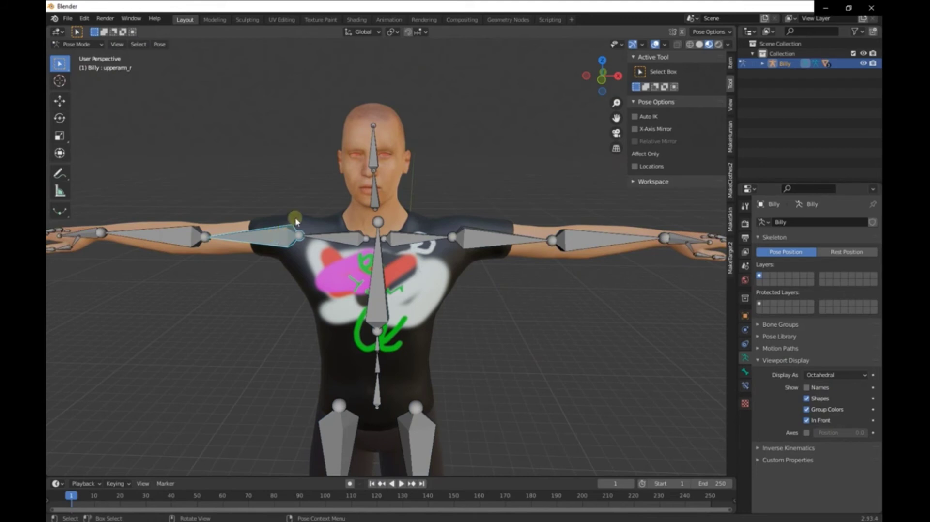
{"action": "middle_click_drag", "start_coordinate": [262, 248], "coordinate": [290, 245]}
{"action": "key", "text": "r"}
{"action": "left_click", "coordinate": [337, 271]}
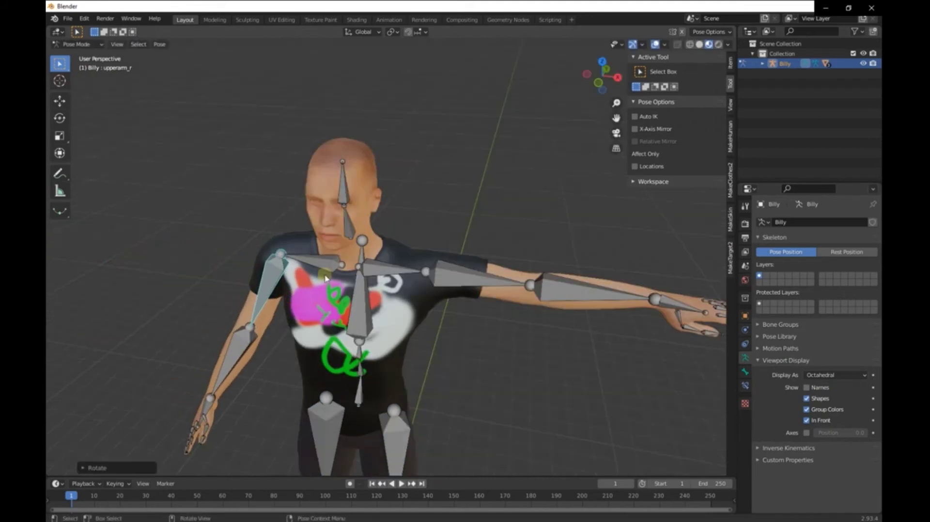
{"action": "middle_click_drag", "start_coordinate": [337, 271], "coordinate": [394, 240]}
{"action": "key", "text": "r"}
{"action": "left_click", "coordinate": [349, 262]}
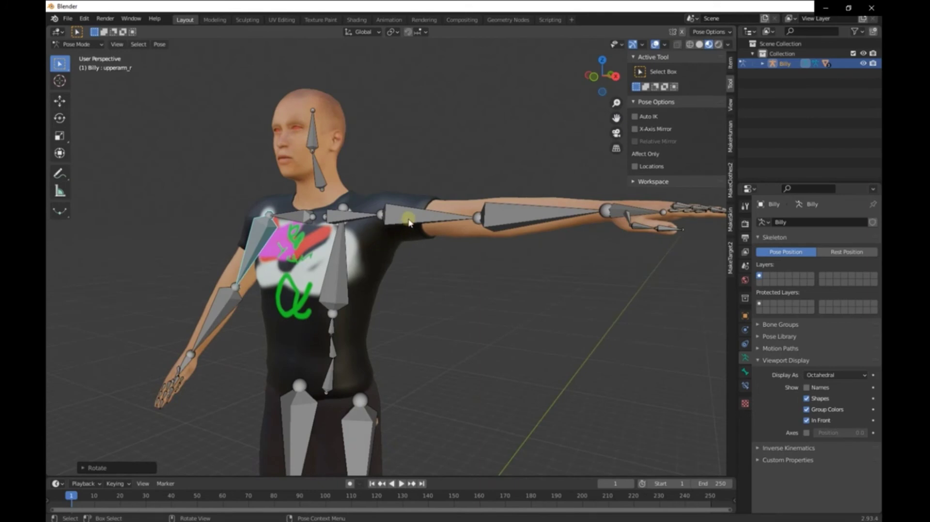
Rotate the left upper arm bone downward as well
{"action": "left_click", "coordinate": [431, 212]}
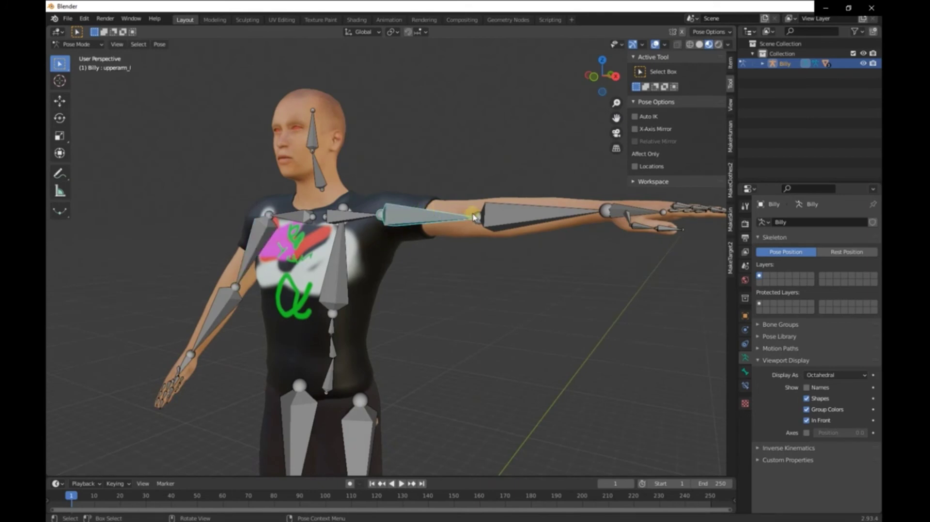
{"action": "middle_click_drag", "start_coordinate": [285, 167], "coordinate": [484, 186]}
{"action": "key", "text": "r"}
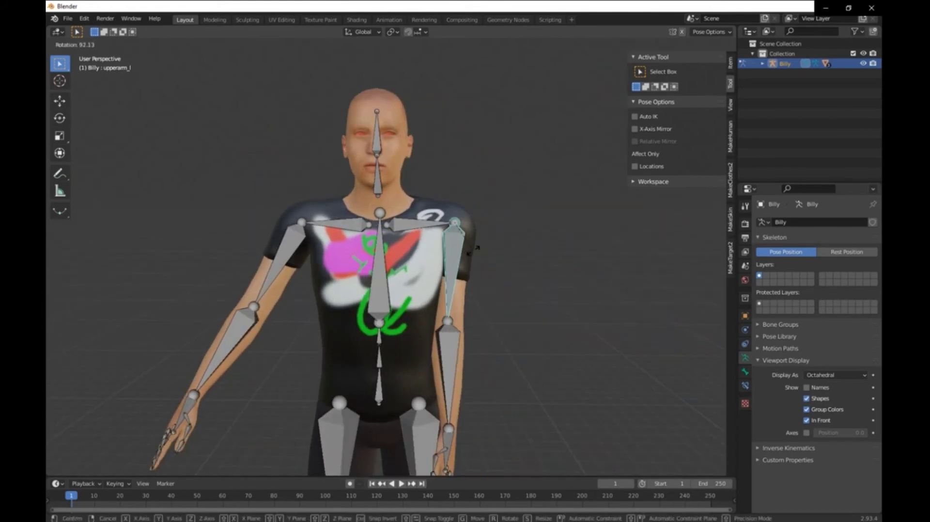
{"action": "left_click", "coordinate": [482, 236]}
{"action": "middle_click_drag", "start_coordinate": [481, 235], "coordinate": [477, 363]}
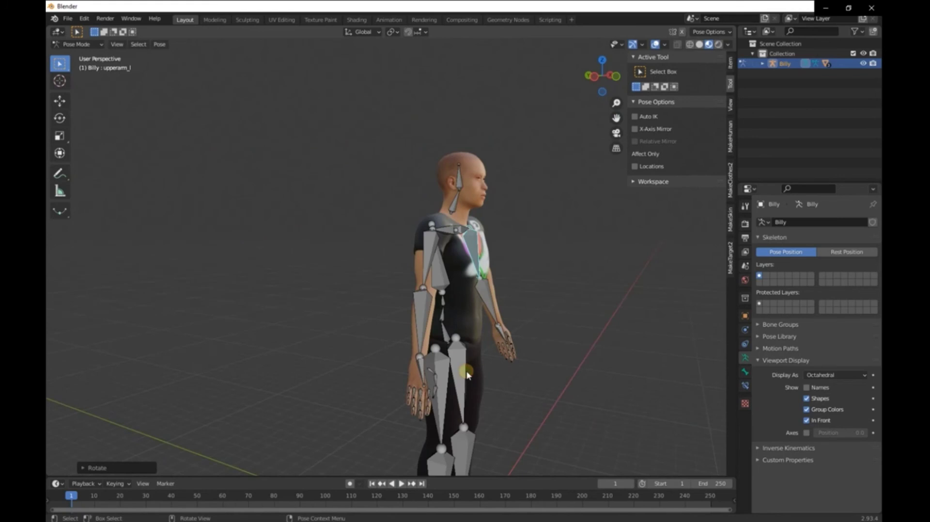
{"action": "middle_click_drag", "start_coordinate": [473, 336], "coordinate": [494, 346]}
Turn the left thigh bone, clear the bone selection and switch the armature to Edit Mode
{"action": "left_click", "coordinate": [449, 375]}
{"action": "key", "text": "r"}
{"action": "left_click", "coordinate": [482, 322]}
{"action": "scroll", "coordinate": [473, 321], "scroll_direction": "up", "scroll_amount": 5}
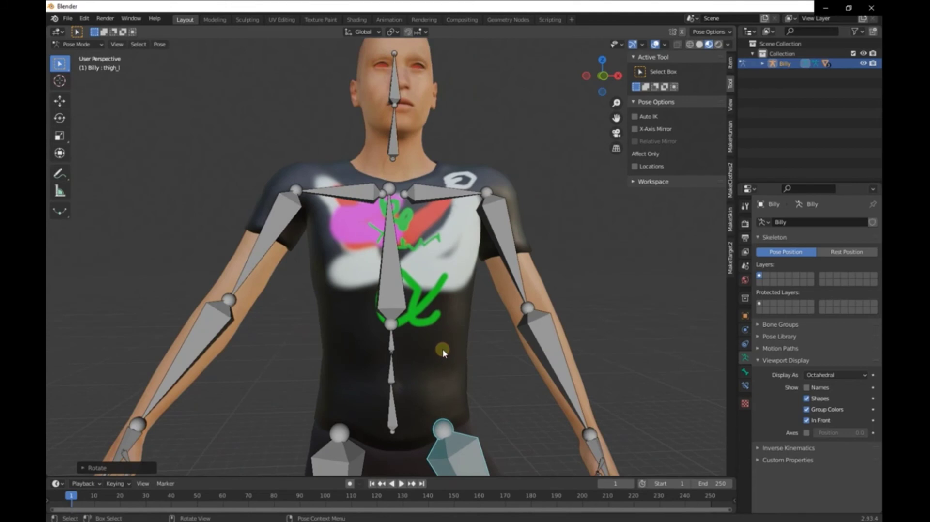
{"action": "left_click", "coordinate": [443, 351]}
{"action": "key", "text": "Tab"}
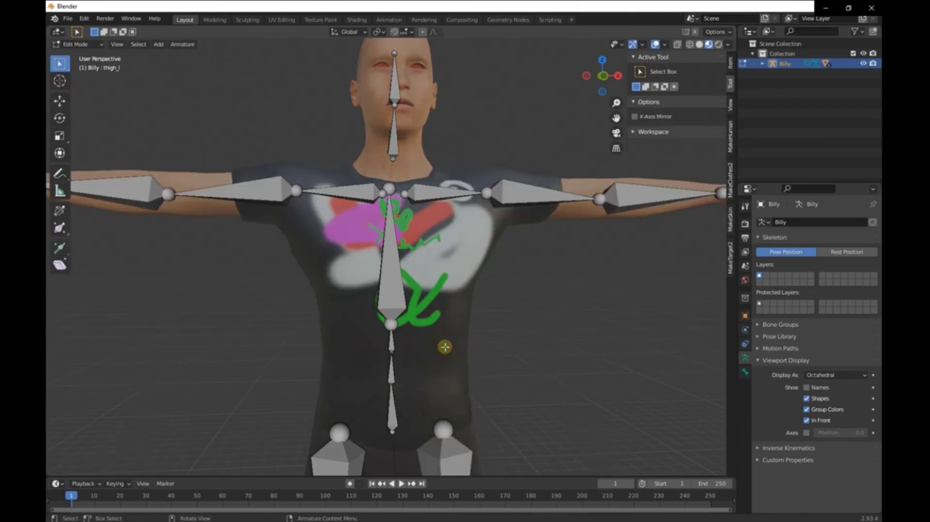
Return the armature to Object Mode, select the shirt and show its T-Shirt material
{"action": "left_click", "coordinate": [89, 44]}
{"action": "left_click", "coordinate": [89, 56]}
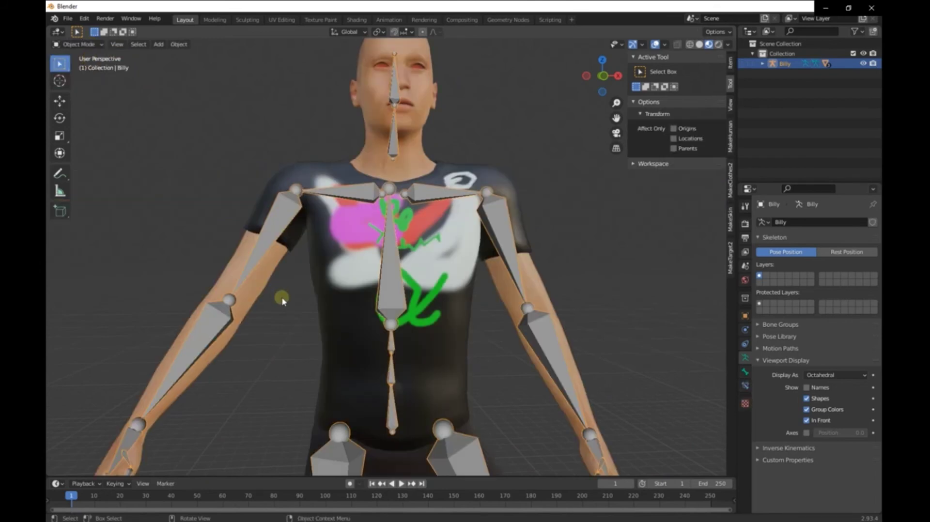
{"action": "left_click", "coordinate": [318, 333]}
{"action": "middle_click_drag", "start_coordinate": [343, 325], "coordinate": [334, 329]}
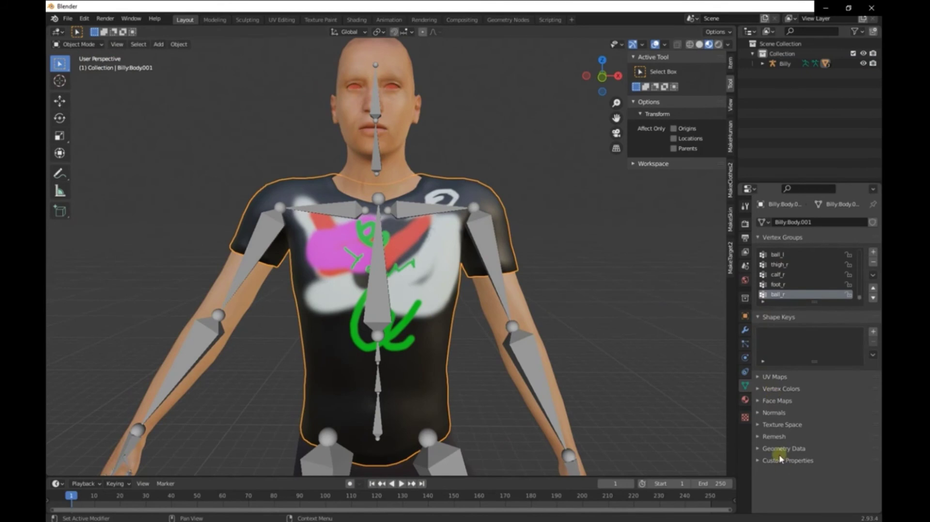
{"action": "left_click", "coordinate": [745, 400]}
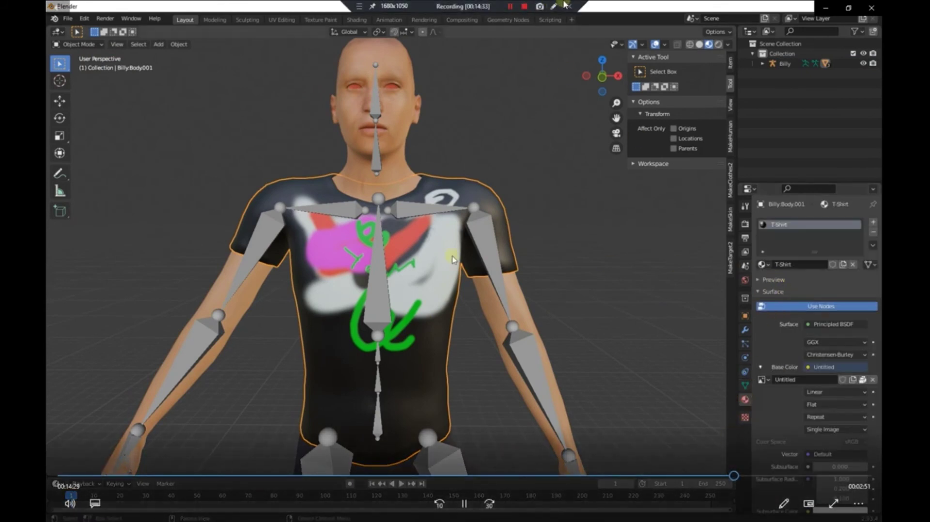
{"action": "middle_click_drag", "start_coordinate": [469, 257], "coordinate": [508, 231]}
{"action": "key", "text": "Tab"}
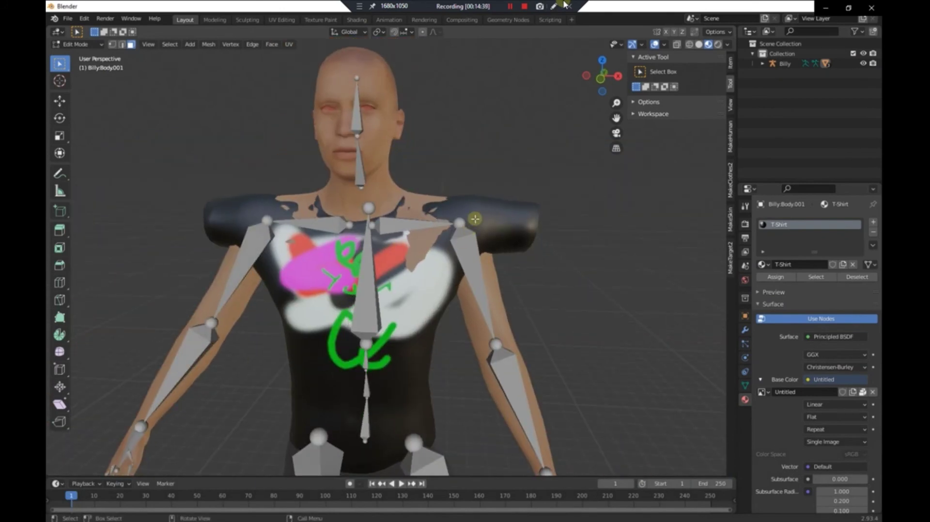
{"action": "scroll", "coordinate": [501, 191], "scroll_direction": "down", "scroll_amount": 2}
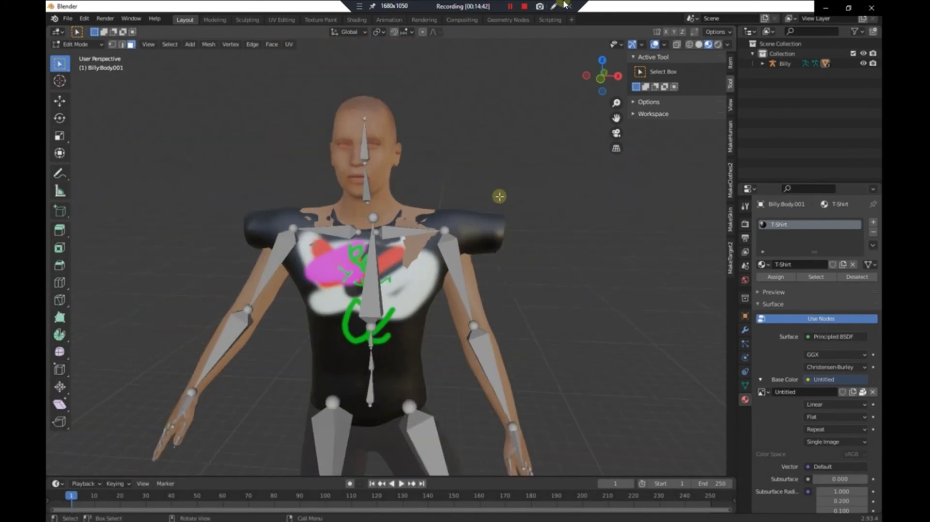
{"action": "middle_click_drag", "start_coordinate": [500, 196], "coordinate": [403, 151]}
Undo back to the T-posed armature and put it in Object Mode
{"action": "key", "text": "ctrl"}
{"action": "key", "text": "ctrl+z"}
{"action": "key", "text": "ctrl+z"}
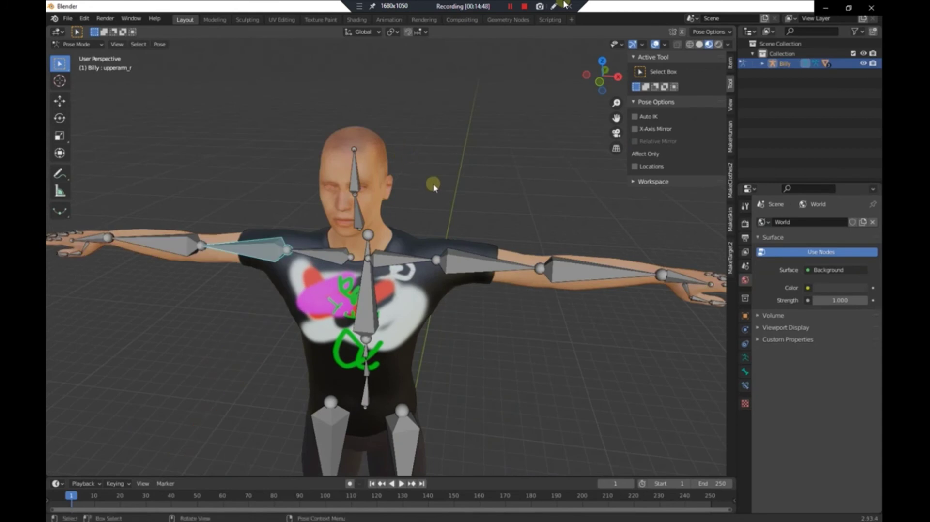
{"action": "middle_click_drag", "start_coordinate": [440, 187], "coordinate": [458, 184]}
{"action": "scroll", "coordinate": [463, 207], "scroll_direction": "up", "scroll_amount": 3}
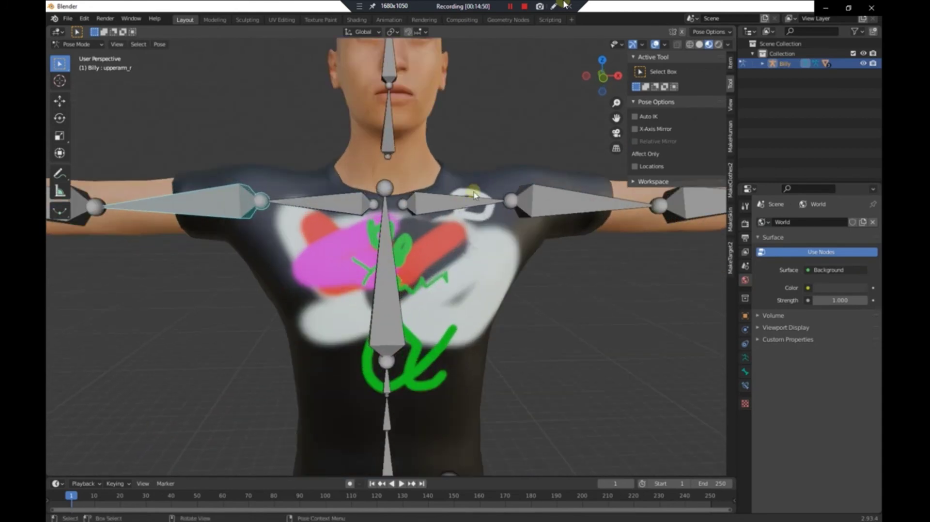
{"action": "left_click", "coordinate": [84, 45]}
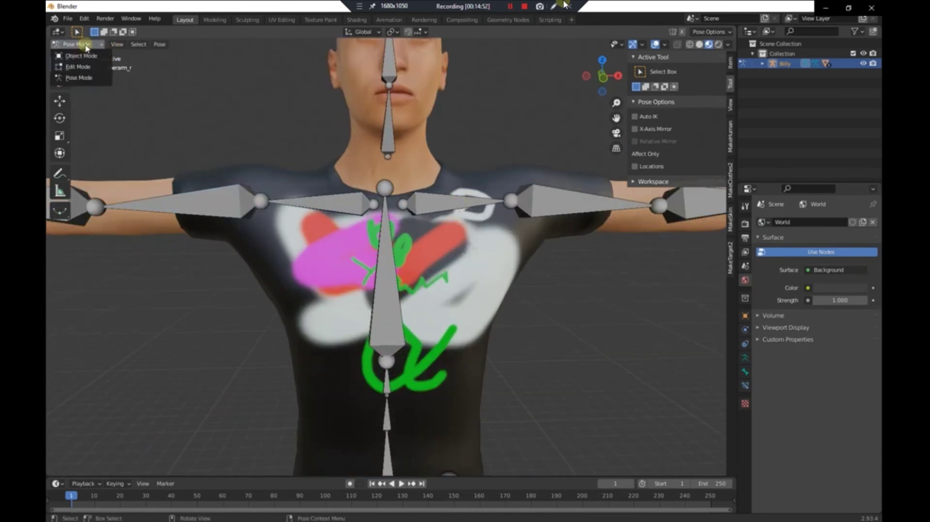
{"action": "left_click", "coordinate": [88, 56]}
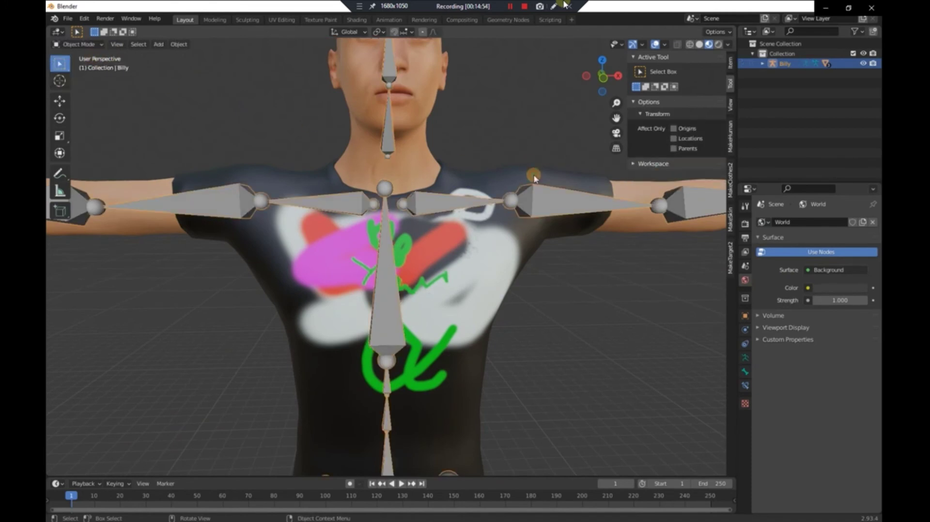
Raise the shirt's T-Shirt material roughness to 1.000 for a matte look
{"action": "left_click", "coordinate": [534, 178]}
{"action": "middle_click_drag", "start_coordinate": [531, 172], "coordinate": [509, 194]}
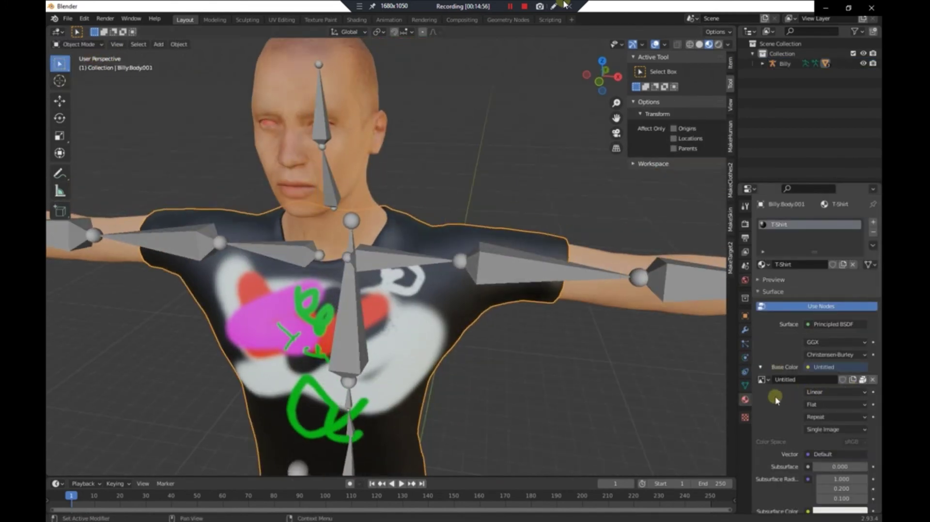
{"action": "scroll", "coordinate": [795, 393], "scroll_direction": "down", "scroll_amount": 6}
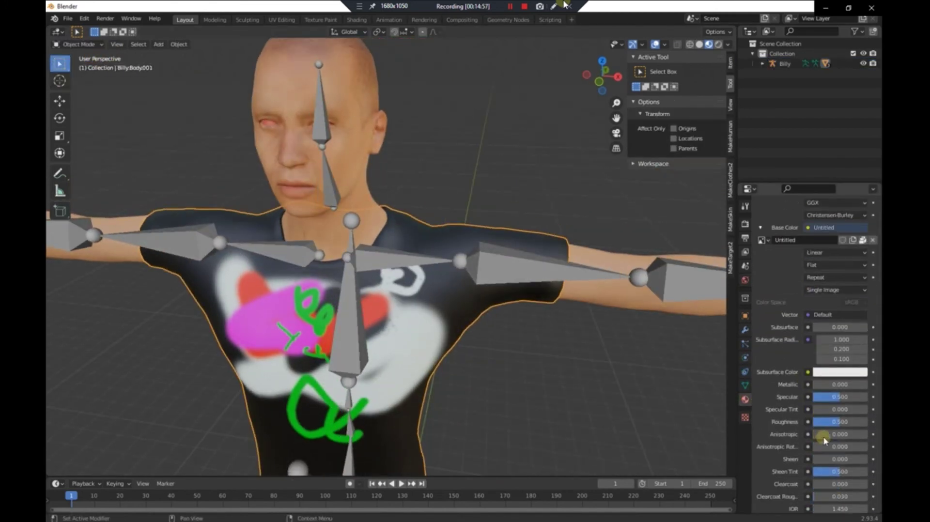
{"action": "mouse_move", "coordinate": [843, 421]}
{"action": "left_mouse_down"}
{"action": "mouse_move", "coordinate": [862, 421]}
{"action": "mouse_move", "coordinate": [819, 422]}
{"action": "mouse_move", "coordinate": [868, 422]}
{"action": "left_mouse_up"}
{"action": "scroll", "coordinate": [549, 276], "scroll_direction": "down", "scroll_amount": 4}
{"action": "middle_click_drag", "start_coordinate": [549, 276], "coordinate": [519, 307]}
{"action": "scroll", "coordinate": [515, 282], "scroll_direction": "up", "scroll_amount": 5}
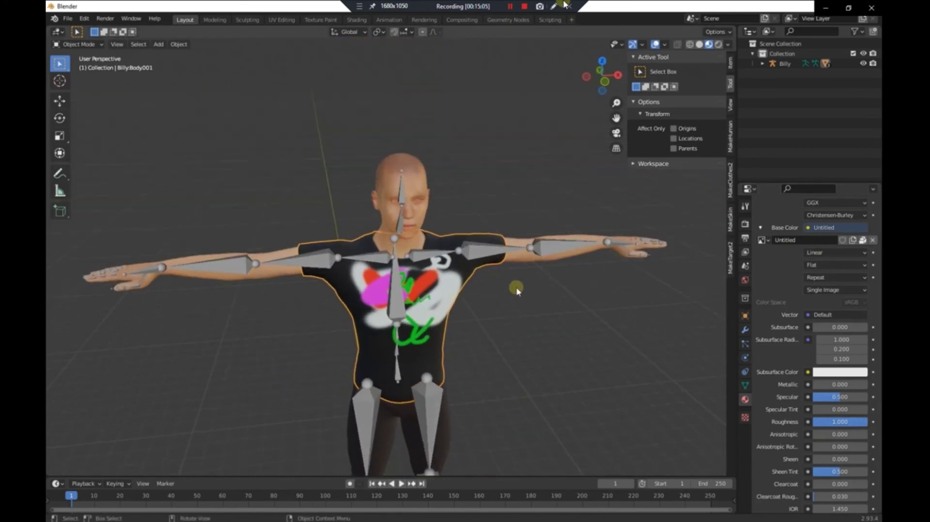
{"action": "scroll", "coordinate": [507, 286], "scroll_direction": "down", "scroll_amount": 3}
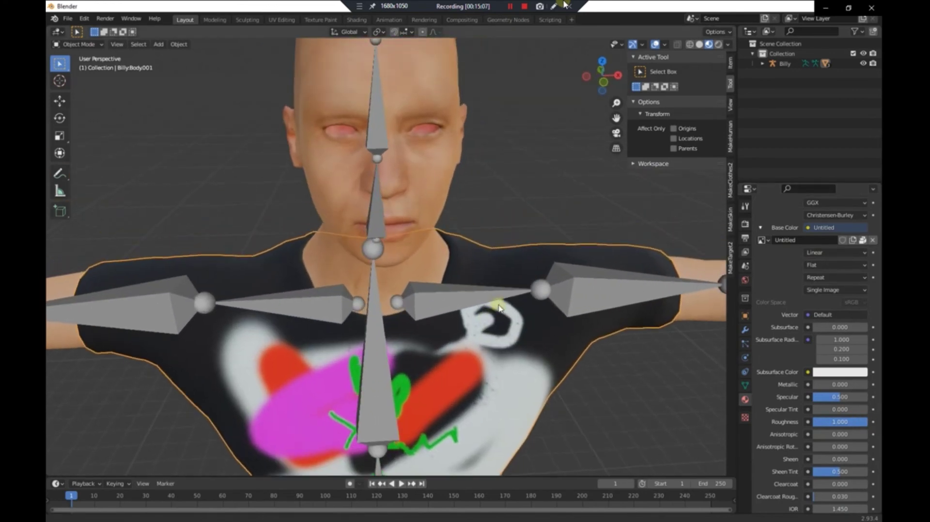
{"action": "scroll", "coordinate": [504, 293], "scroll_direction": "down", "scroll_amount": 2}
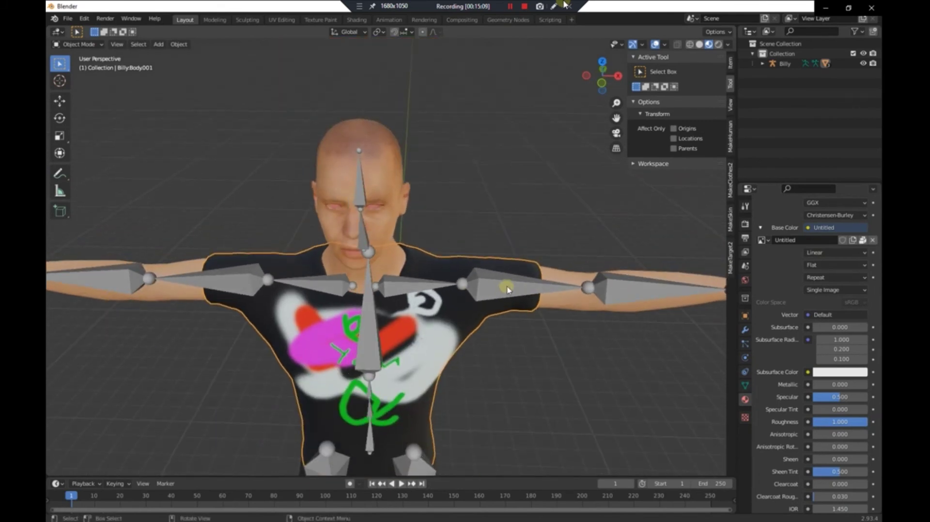
Select the Billy armature, then the body mesh at the head
{"action": "left_click", "coordinate": [532, 284]}
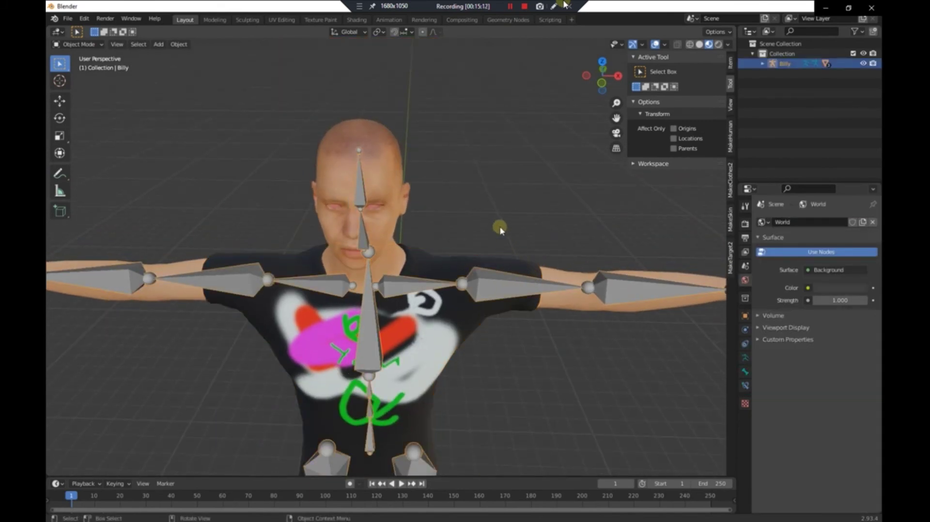
{"action": "scroll", "coordinate": [502, 218], "scroll_direction": "down", "scroll_amount": 3}
{"action": "scroll", "coordinate": [367, 181], "scroll_direction": "up", "scroll_amount": 2}
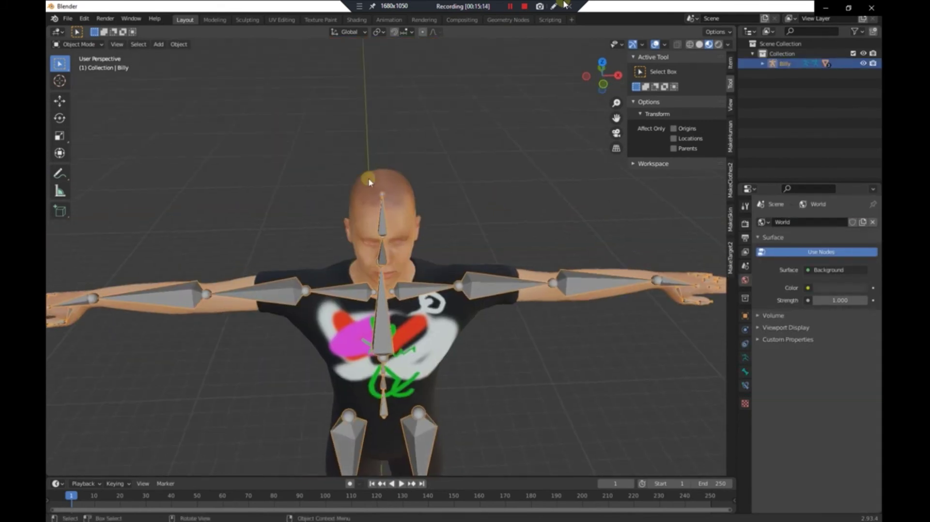
{"action": "scroll", "coordinate": [367, 181], "scroll_direction": "up", "scroll_amount": 2}
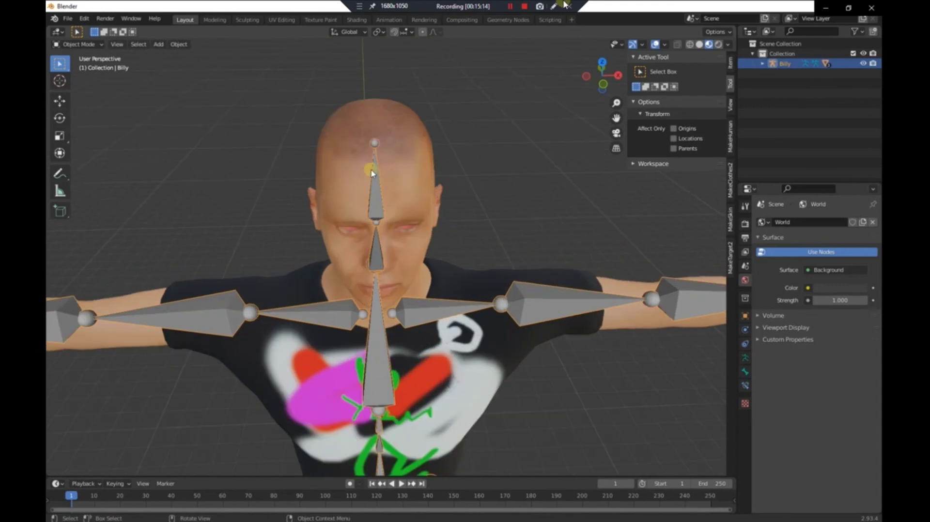
{"action": "left_click", "coordinate": [343, 120]}
Put the body mesh in Edit Mode and circle-select the faces on top of the head
{"action": "middle_click_drag", "start_coordinate": [334, 83], "coordinate": [328, 77], "text": "shift"}
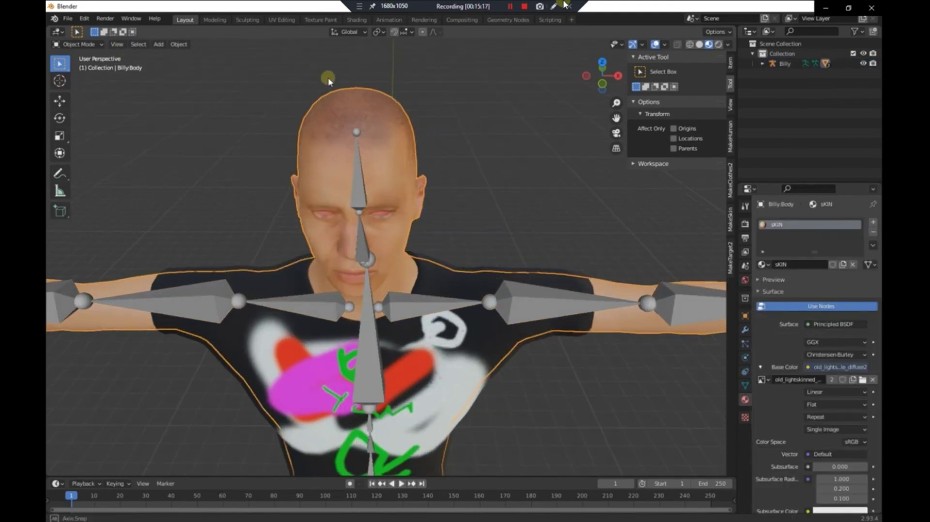
{"action": "left_click", "coordinate": [89, 44]}
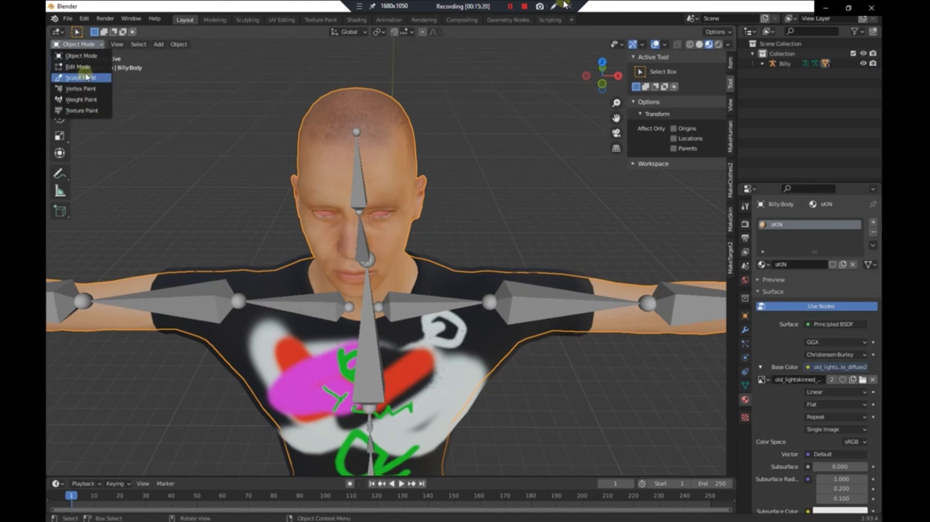
{"action": "left_click", "coordinate": [90, 67]}
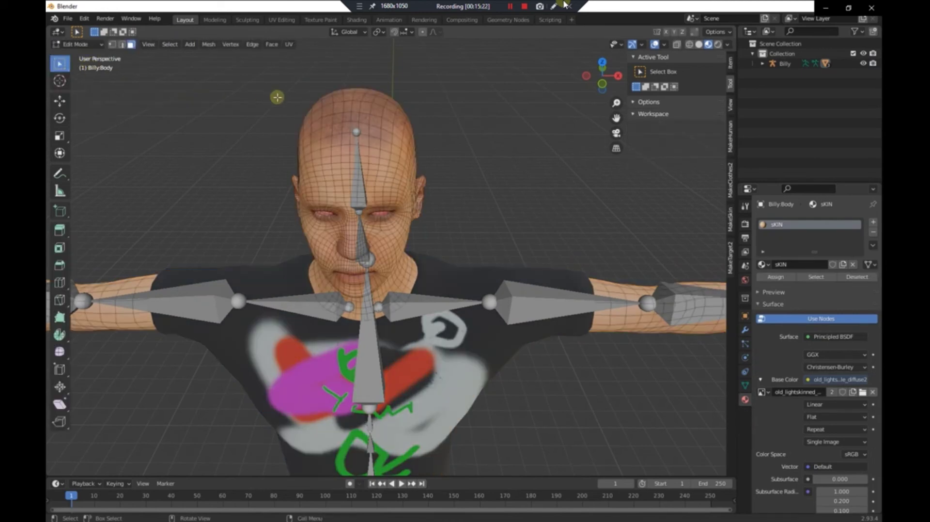
{"action": "middle_click_drag", "start_coordinate": [344, 115], "coordinate": [398, 151]}
{"action": "key", "text": "c"}
{"action": "mouse_move", "coordinate": [426, 183]}
{"action": "left_mouse_down"}
{"action": "mouse_move", "coordinate": [384, 198]}
{"action": "mouse_move", "coordinate": [453, 188]}
{"action": "mouse_move", "coordinate": [455, 200]}
{"action": "mouse_move", "coordinate": [418, 212]}
{"action": "mouse_move", "coordinate": [437, 201]}
{"action": "left_mouse_up"}
{"action": "right_click", "coordinate": [437, 202]}
Separate the selected scalp faces into Billy:Body.003 and return to Object Mode
{"action": "middle_click_drag", "start_coordinate": [437, 201], "coordinate": [386, 168]}
{"action": "right_click", "coordinate": [389, 168]}
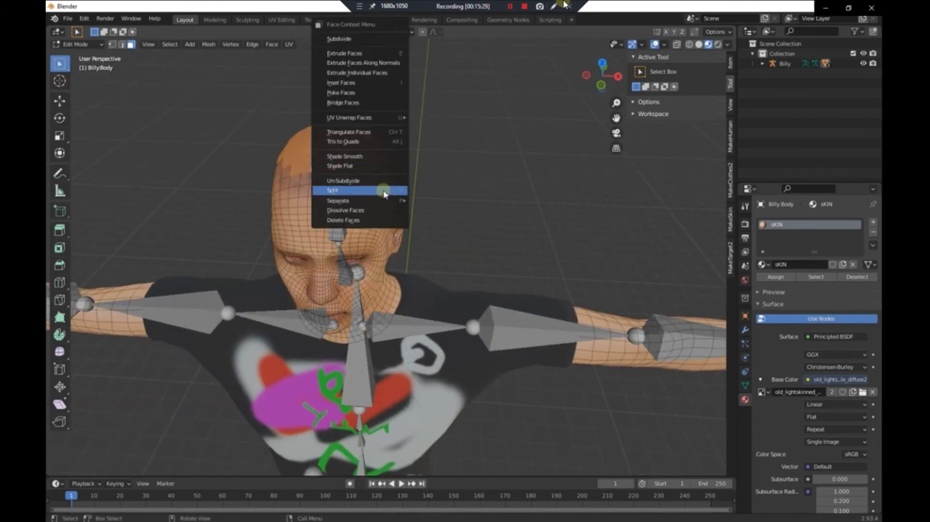
{"action": "mouse_move", "coordinate": [374, 201]}
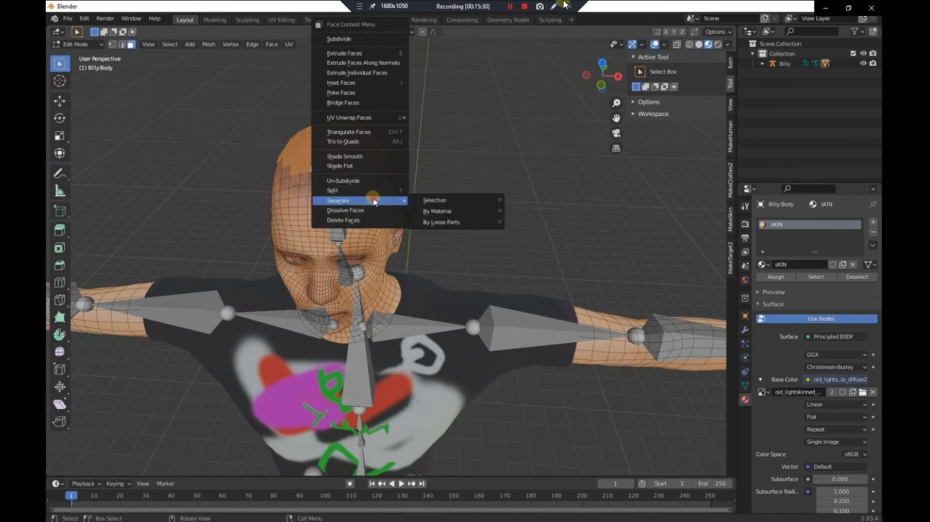
{"action": "left_click", "coordinate": [424, 200]}
{"action": "middle_click_drag", "start_coordinate": [425, 201], "coordinate": [424, 184]}
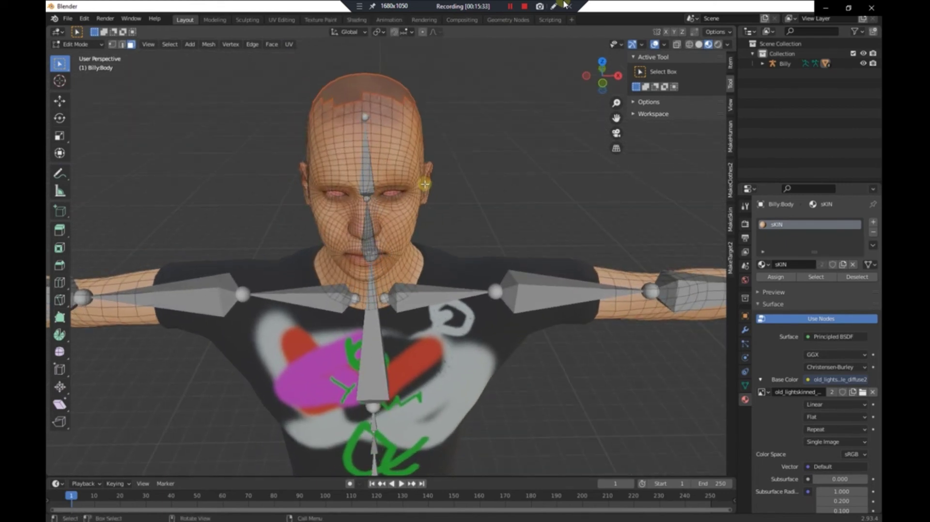
{"action": "key", "text": "Tab"}
{"action": "middle_click_drag", "start_coordinate": [435, 143], "coordinate": [412, 196]}
Add a Solidify modifier to the separated hair cap object
{"action": "left_click", "coordinate": [411, 195]}
{"action": "right_click", "coordinate": [412, 195]}
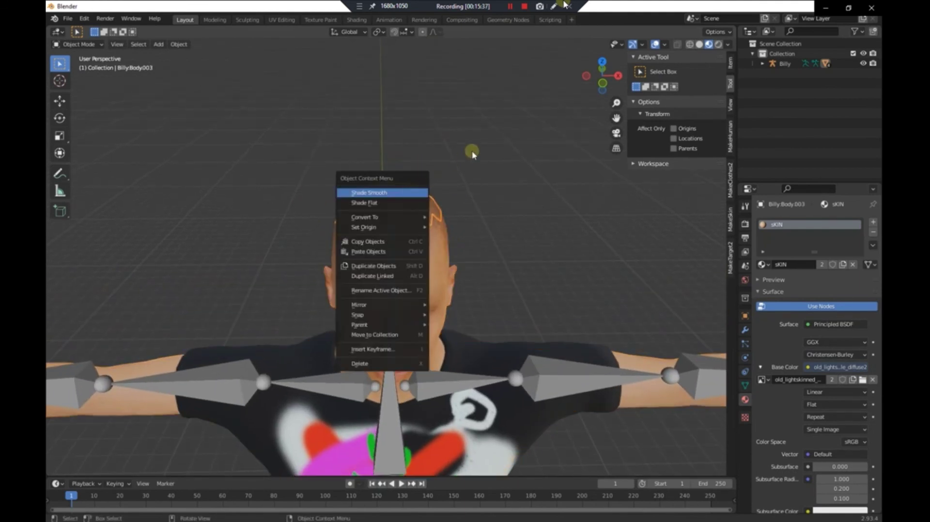
{"action": "left_click", "coordinate": [442, 187]}
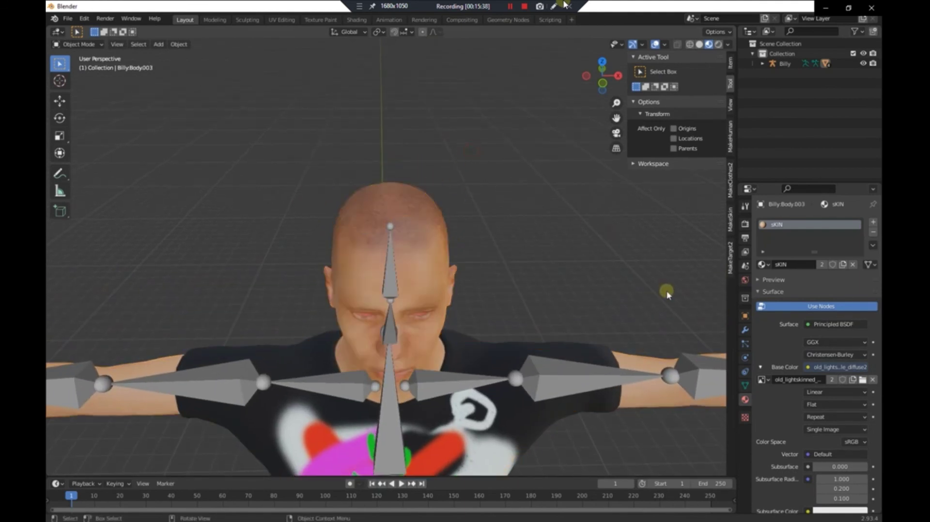
{"action": "left_click", "coordinate": [744, 331]}
{"action": "left_click", "coordinate": [822, 223]}
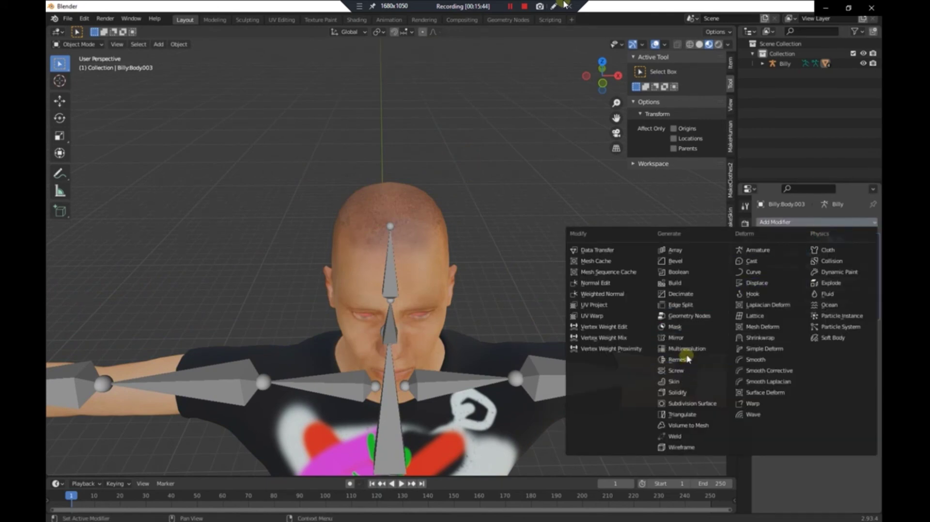
{"action": "left_click", "coordinate": [689, 392]}
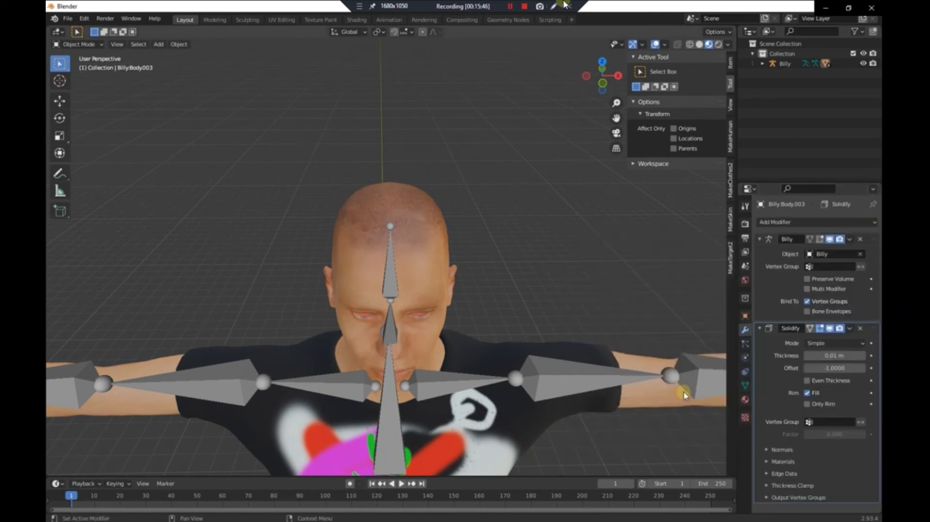
Set the Solidify thickness to -0.19 m
{"action": "middle_click_drag", "start_coordinate": [540, 270], "coordinate": [448, 197]}
{"action": "left_click", "coordinate": [393, 192]}
{"action": "mouse_move", "coordinate": [824, 355]}
{"action": "left_mouse_down"}
{"action": "mouse_move", "coordinate": [850, 356]}
{"action": "mouse_move", "coordinate": [826, 355]}
{"action": "mouse_move", "coordinate": [838, 355]}
{"action": "left_mouse_up"}
{"action": "middle_click_drag", "start_coordinate": [482, 224], "coordinate": [495, 210]}
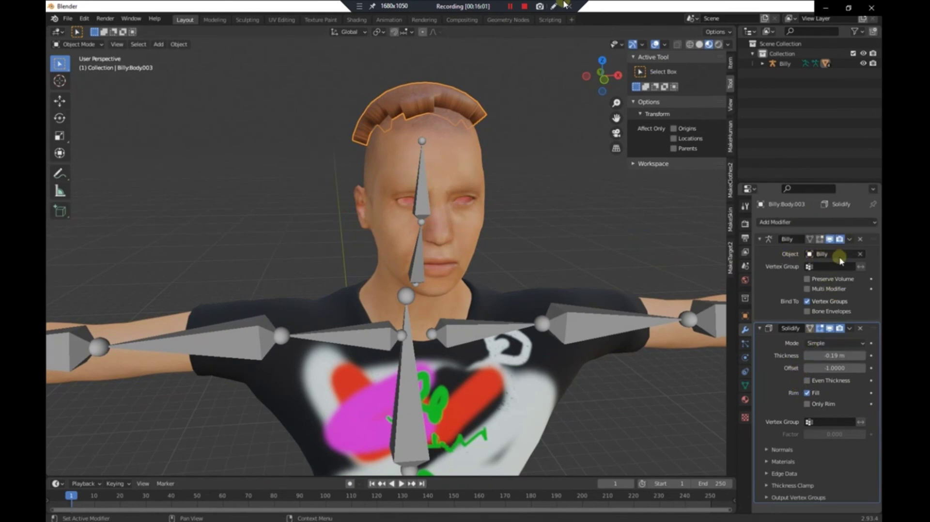
{"action": "left_click", "coordinate": [745, 343]}
{"action": "left_click", "coordinate": [745, 332]}
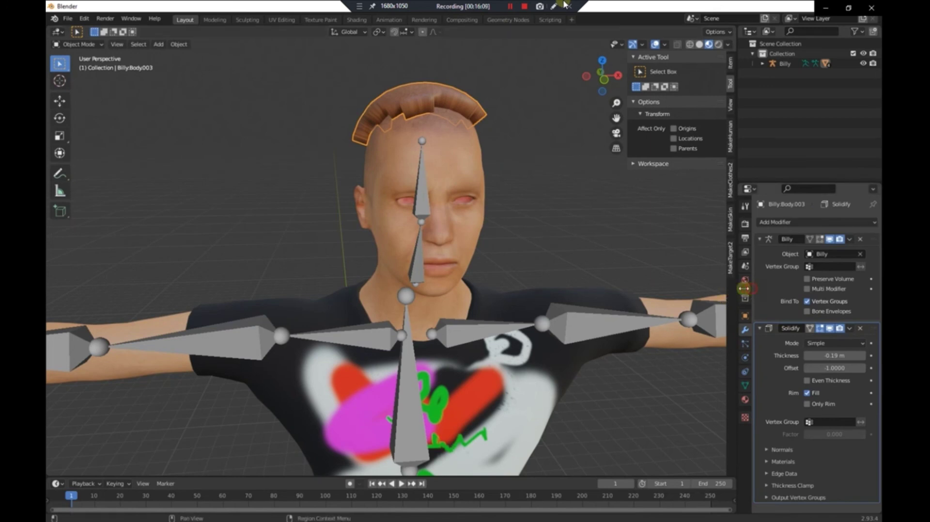
{"action": "left_click_drag", "start_coordinate": [744, 289], "coordinate": [619, 296]}
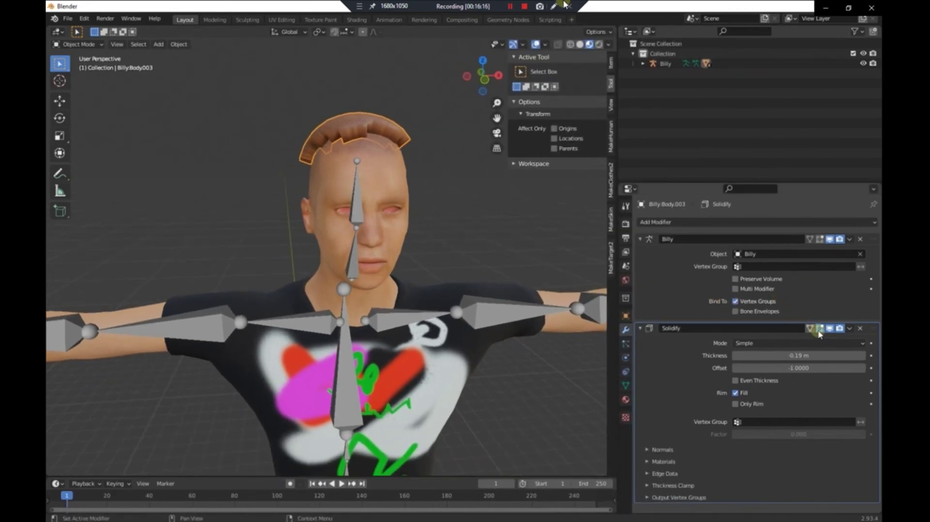
Apply the hair cap's Solidify modifier permanently
{"action": "left_click", "coordinate": [850, 329]}
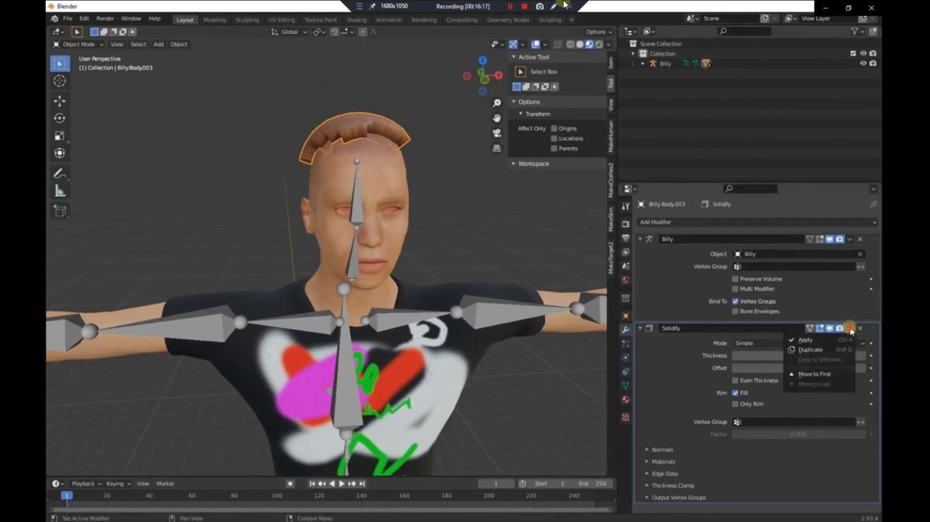
{"action": "left_click", "coordinate": [824, 340]}
{"action": "scroll", "coordinate": [469, 235], "scroll_direction": "up", "scroll_amount": 4}
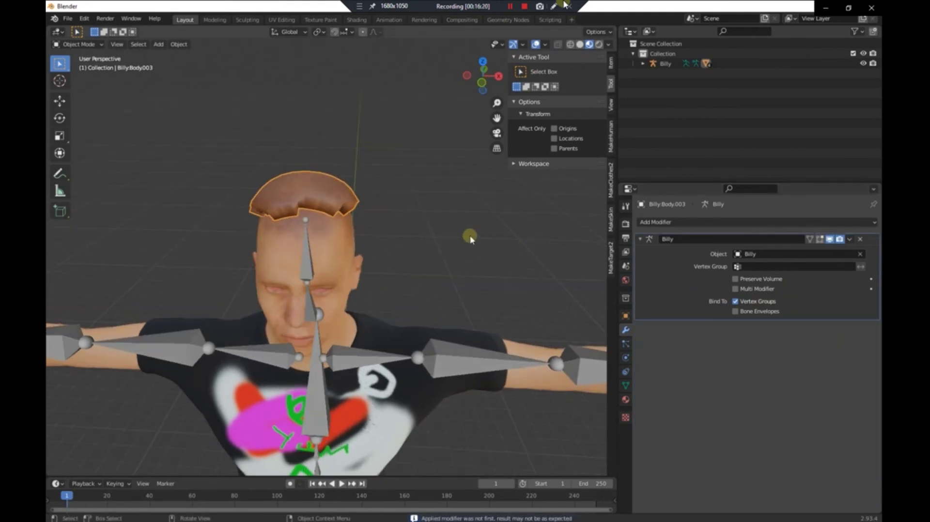
{"action": "middle_click_drag", "start_coordinate": [475, 239], "coordinate": [482, 214]}
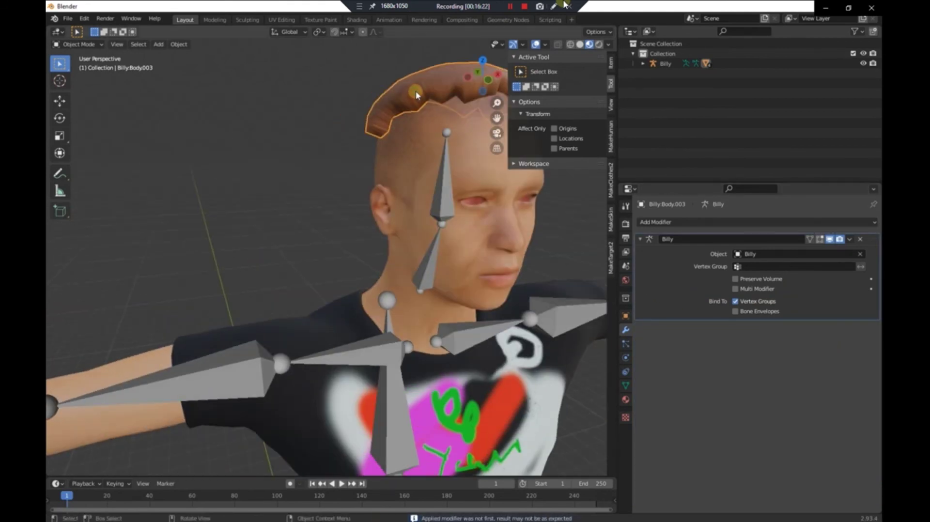
{"action": "middle_click_drag", "start_coordinate": [415, 94], "coordinate": [384, 118]}
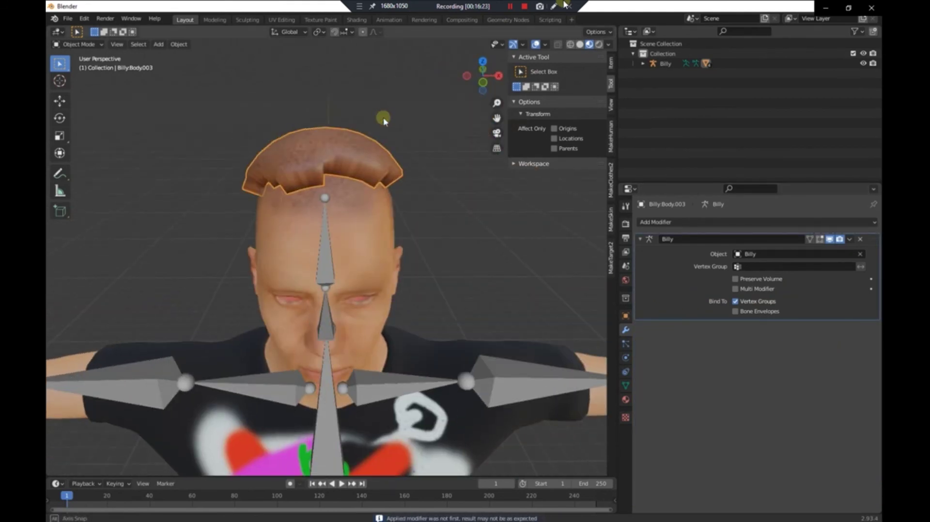
Put Billy in Pose Mode, test-rotate the head bone and cancel to keep it upright
{"action": "left_click", "coordinate": [318, 285]}
{"action": "left_click", "coordinate": [78, 44]}
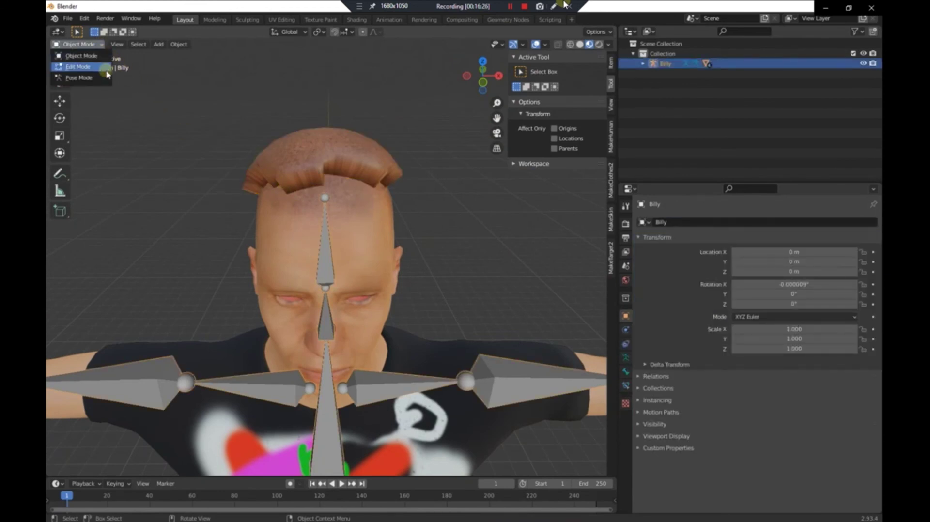
{"action": "left_click", "coordinate": [80, 76]}
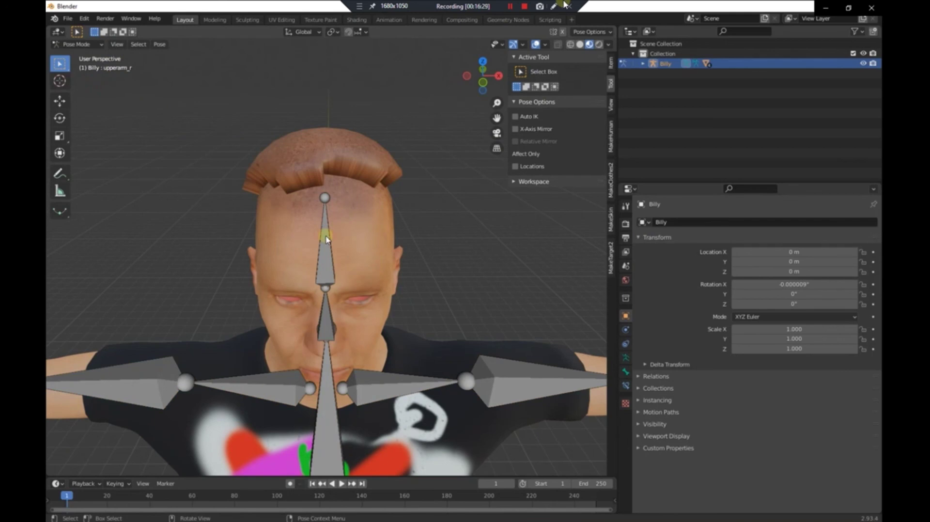
{"action": "left_click", "coordinate": [327, 219]}
{"action": "key", "text": "r"}
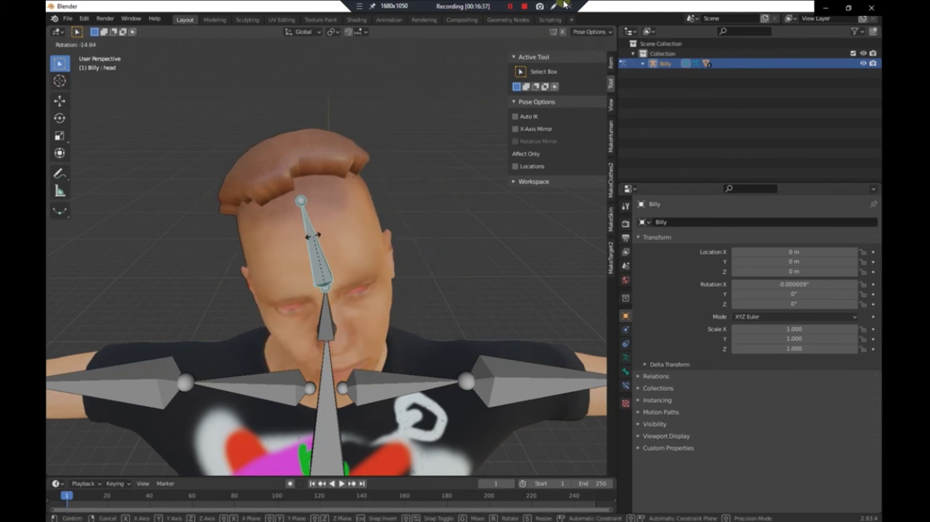
{"action": "right_click", "coordinate": [325, 227]}
{"action": "left_click", "coordinate": [77, 44]}
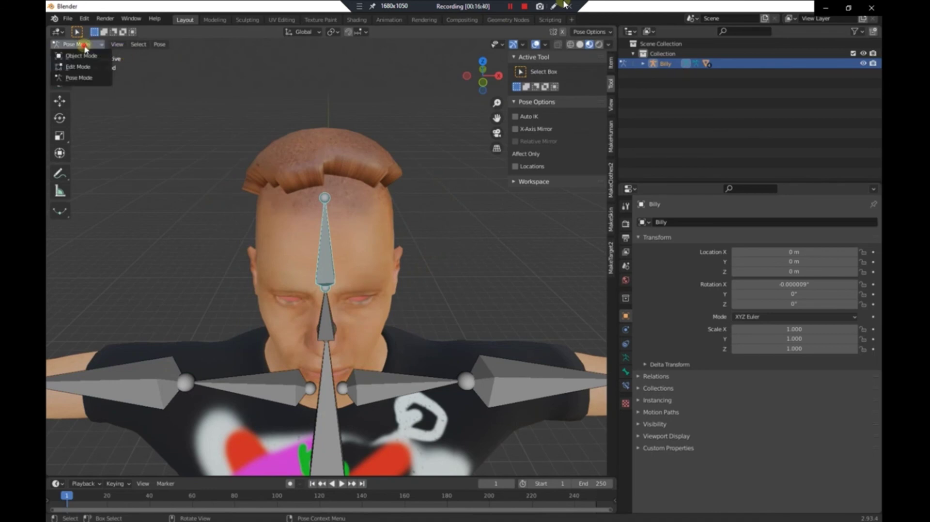
Replace the hair cap's sKIN material with a new material named HAIR
{"action": "left_click", "coordinate": [90, 58]}
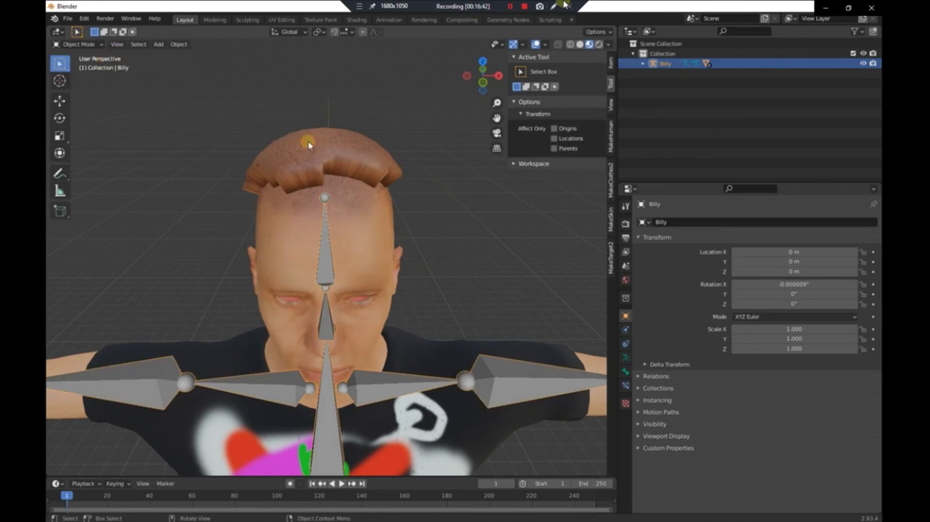
{"action": "left_click", "coordinate": [308, 146]}
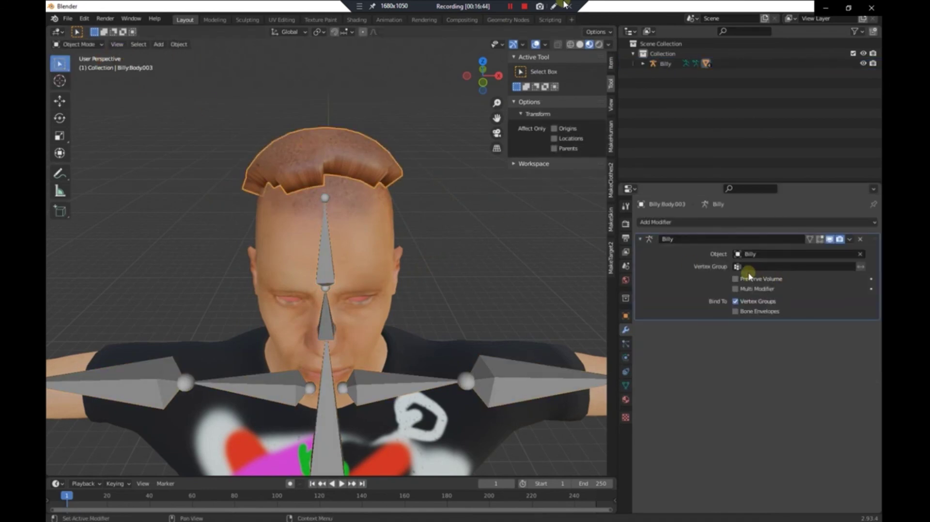
{"action": "left_click", "coordinate": [626, 399]}
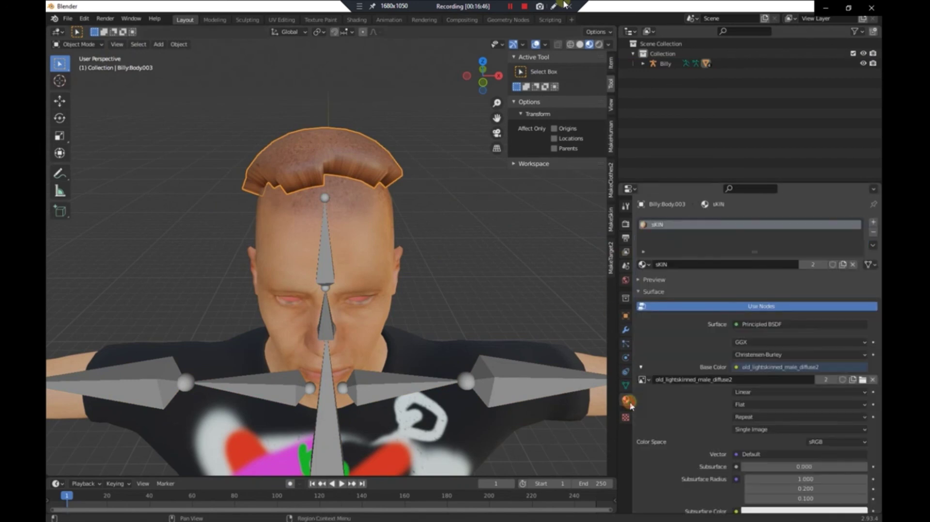
{"action": "left_click", "coordinate": [870, 234]}
{"action": "left_click", "coordinate": [788, 264]}
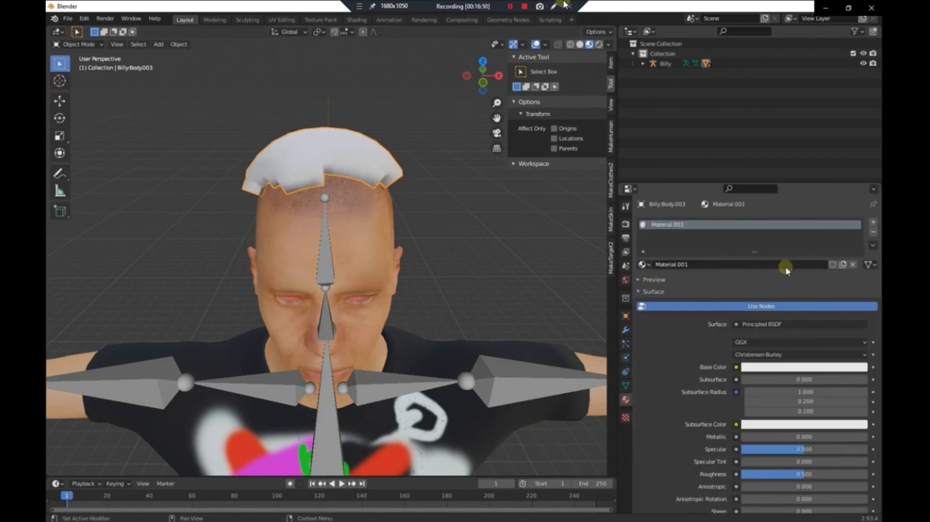
{"action": "left_click", "coordinate": [699, 264]}
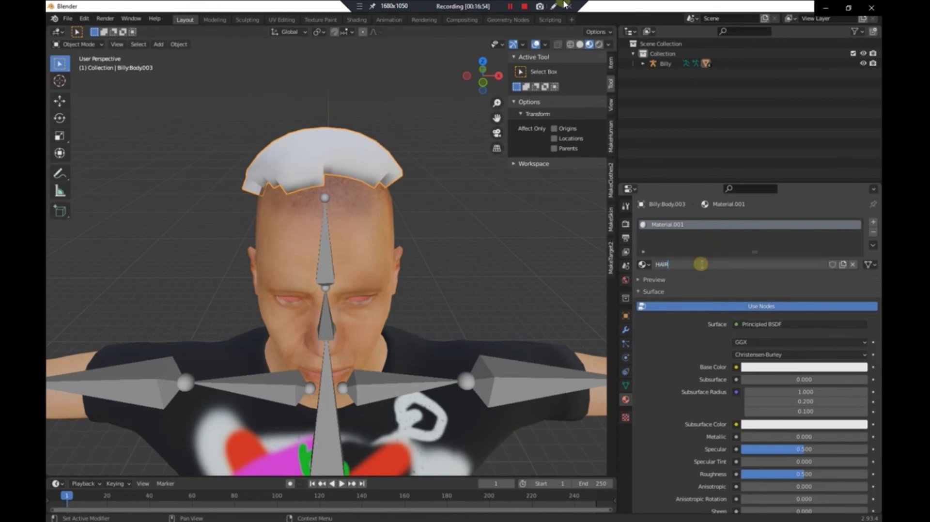
{"action": "key", "text": "Return"}
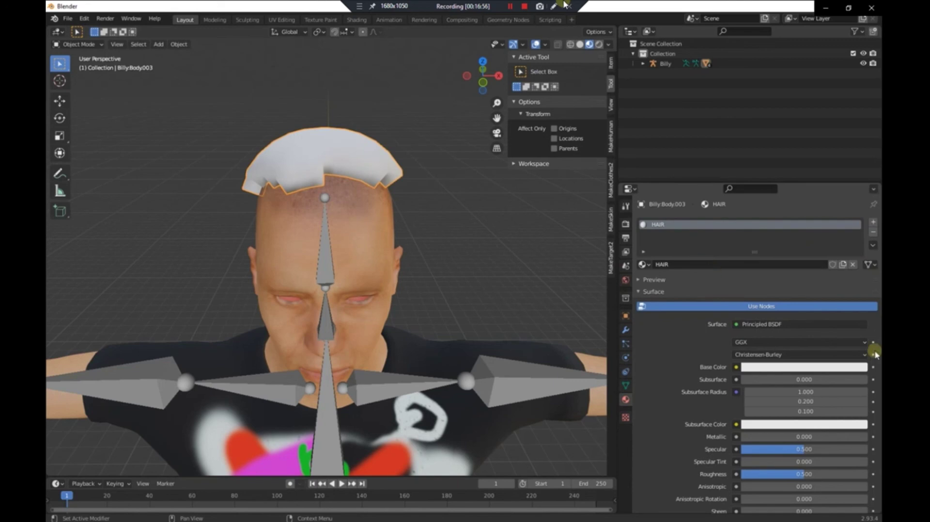
Set the HAIR material's base colour to red
{"action": "left_click", "coordinate": [826, 368]}
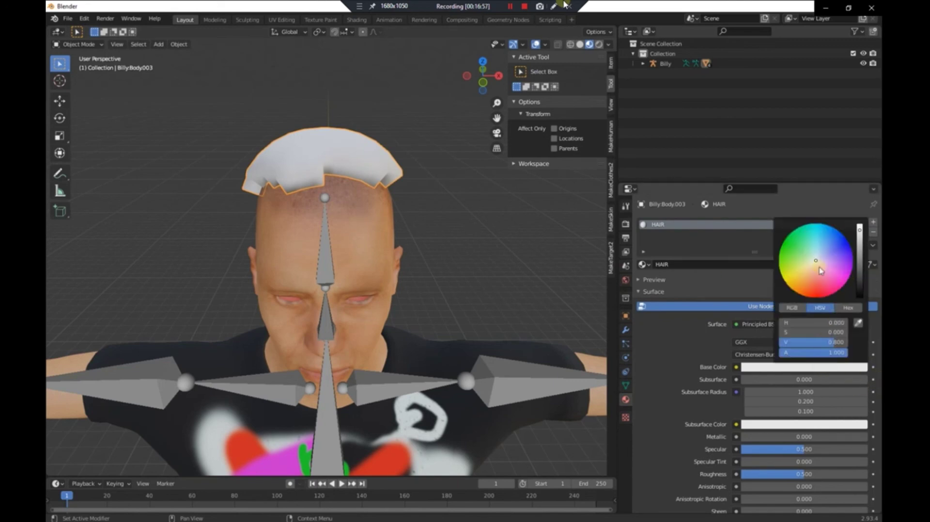
{"action": "left_click_drag", "start_coordinate": [820, 270], "coordinate": [805, 297]}
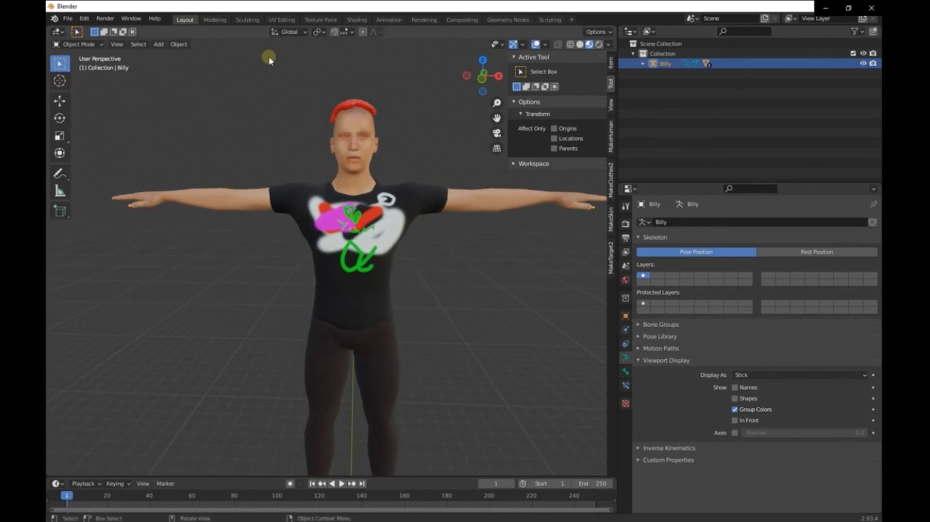
{"action": "left_click", "coordinate": [201, 148]}
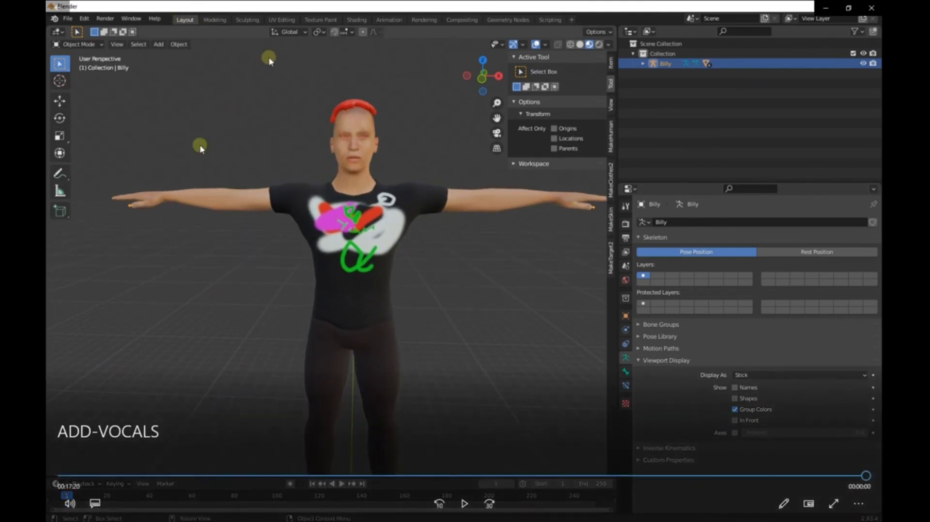